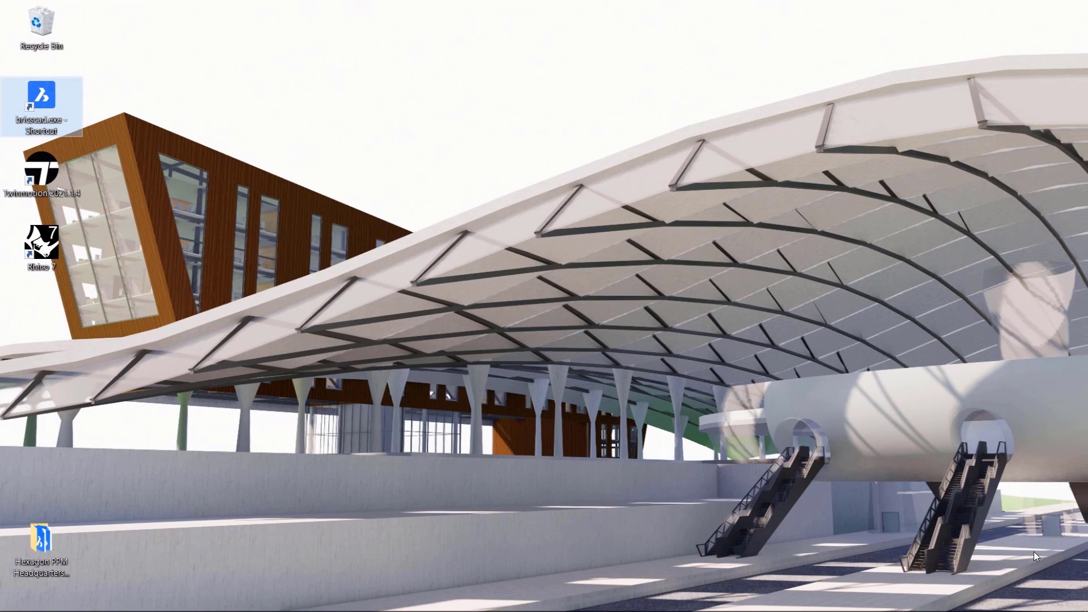
# Create a new desktop folder named "Hexagon PPM Headquarters - Massing".
pyautogui.rightClick(590, 372)
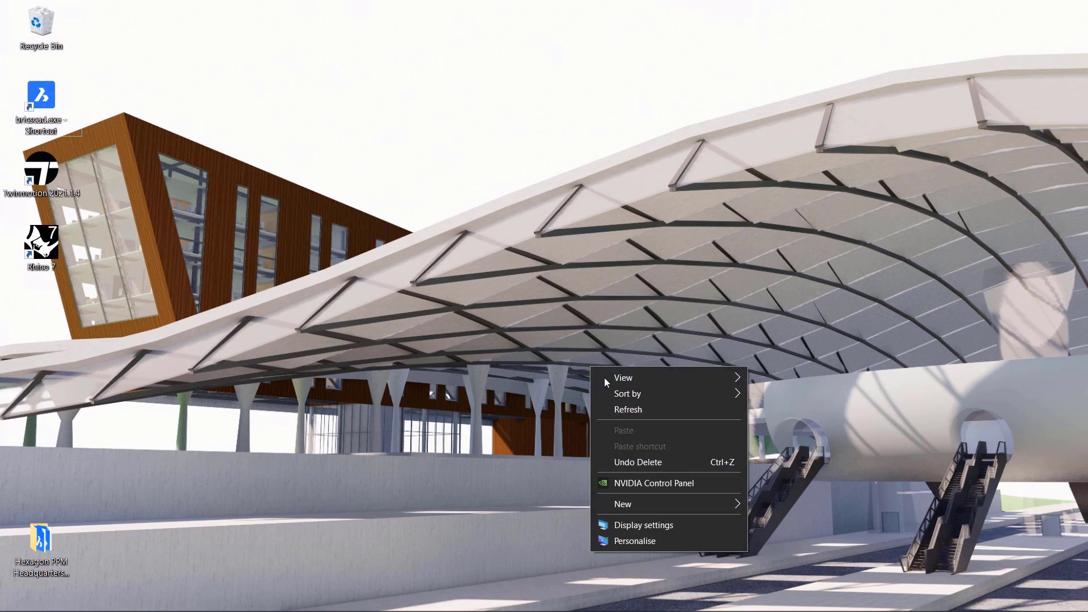
pyautogui.moveTo(666, 509)
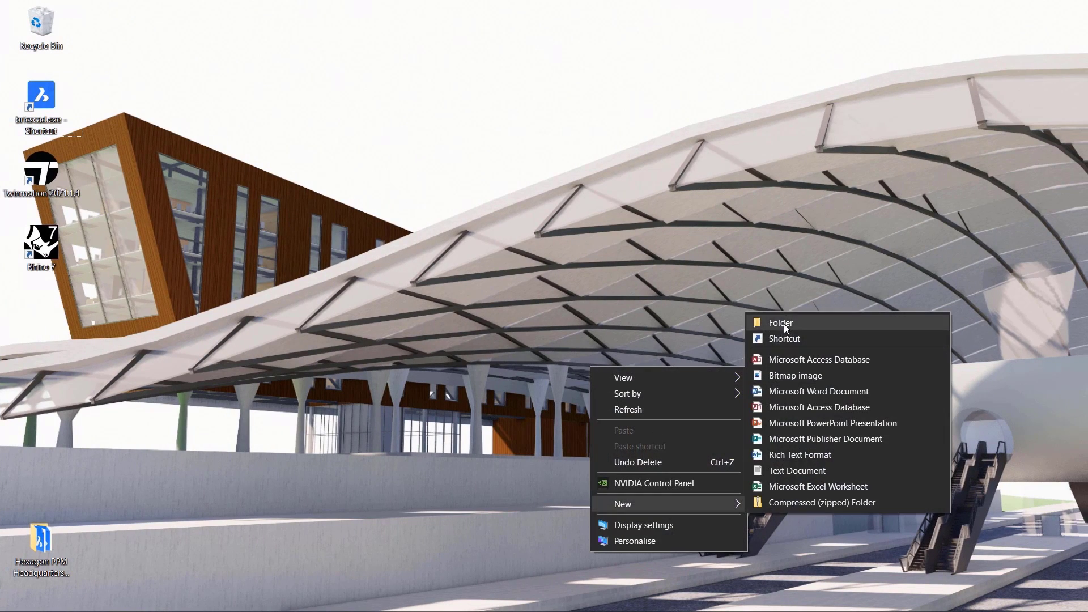
pyautogui.click(784, 323)
pyautogui.write('He')
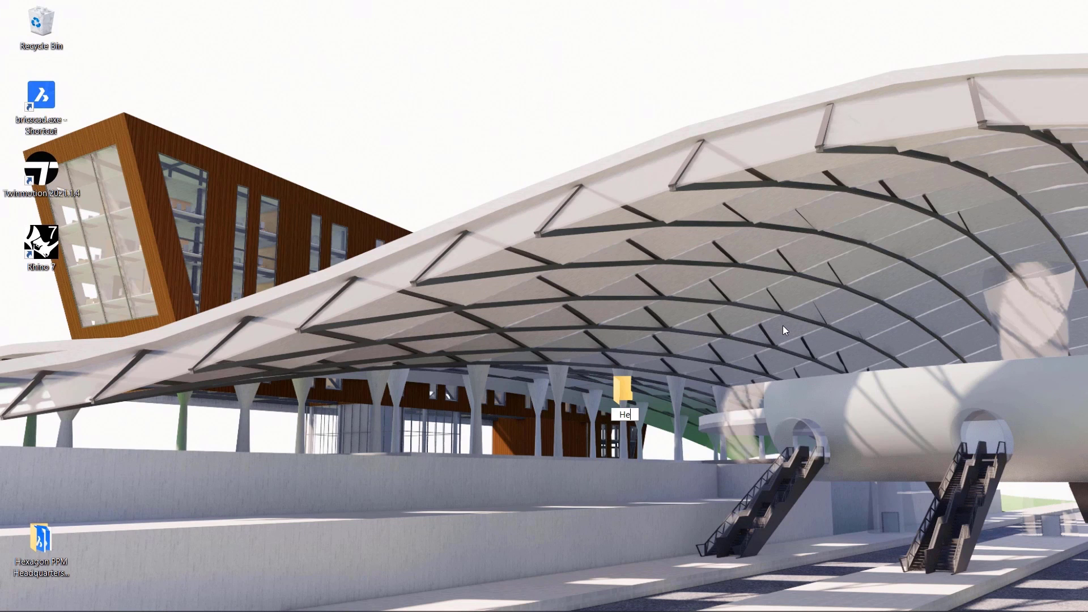
pyautogui.write('xagon PPM Headq')
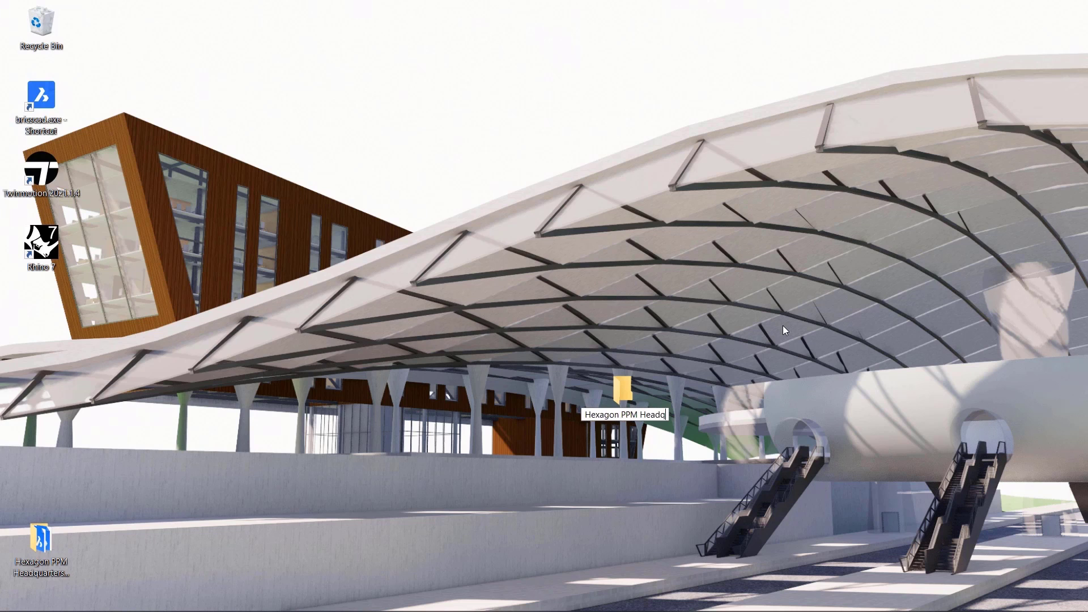
pyautogui.write('uarters - ')
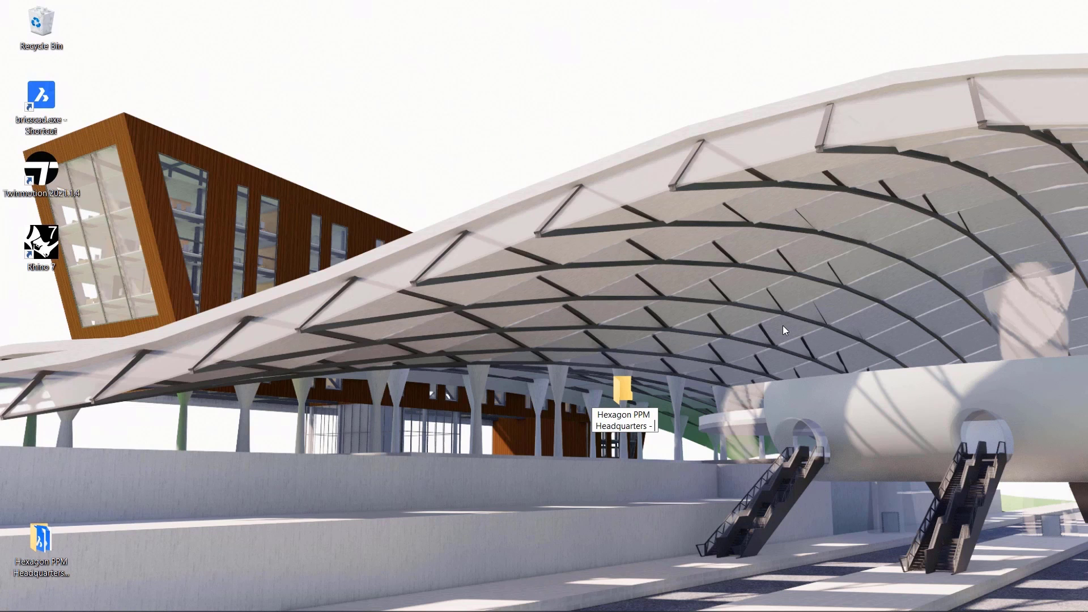
pyautogui.write('Massing')
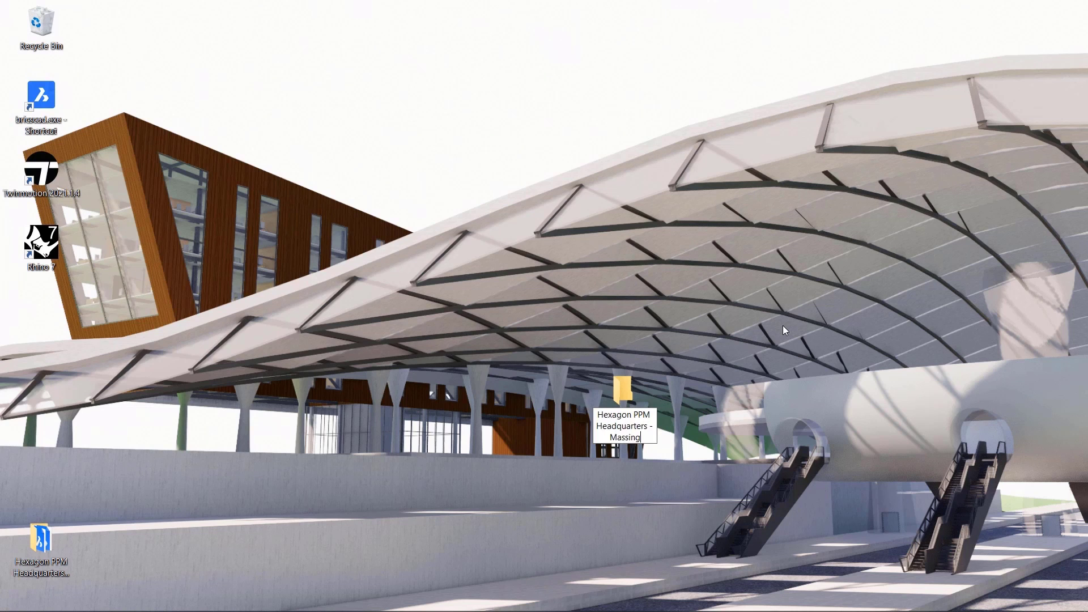
pyautogui.press('Return')
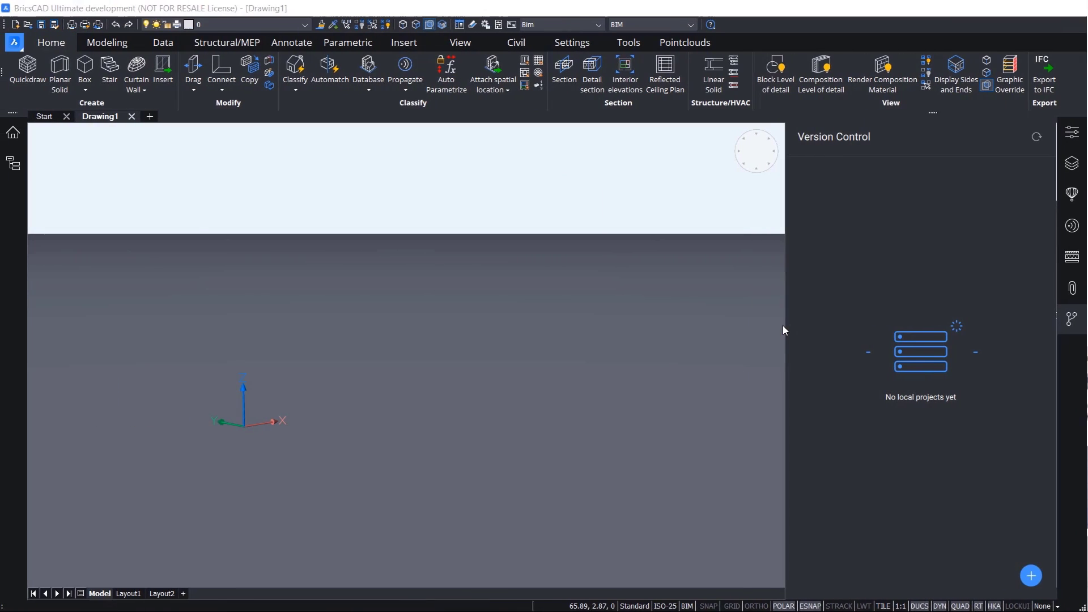
# In BricsCAD, create a new version control project in the desktop folder "Hexagon PPM Headquarters - Massing".
pyautogui.click(1040, 581)
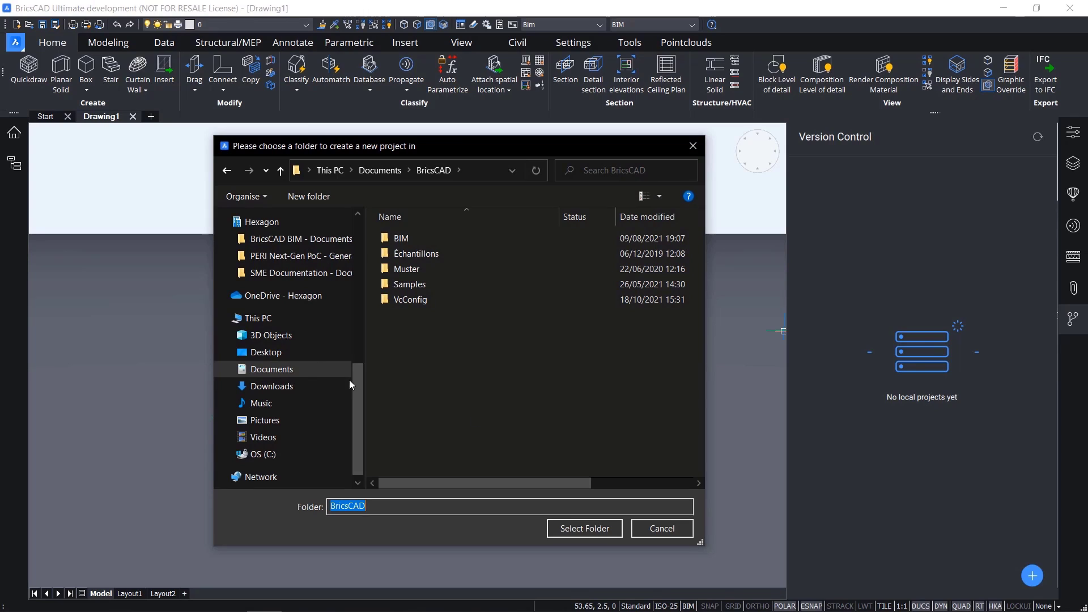
pyautogui.click(273, 352)
pyautogui.click(420, 253)
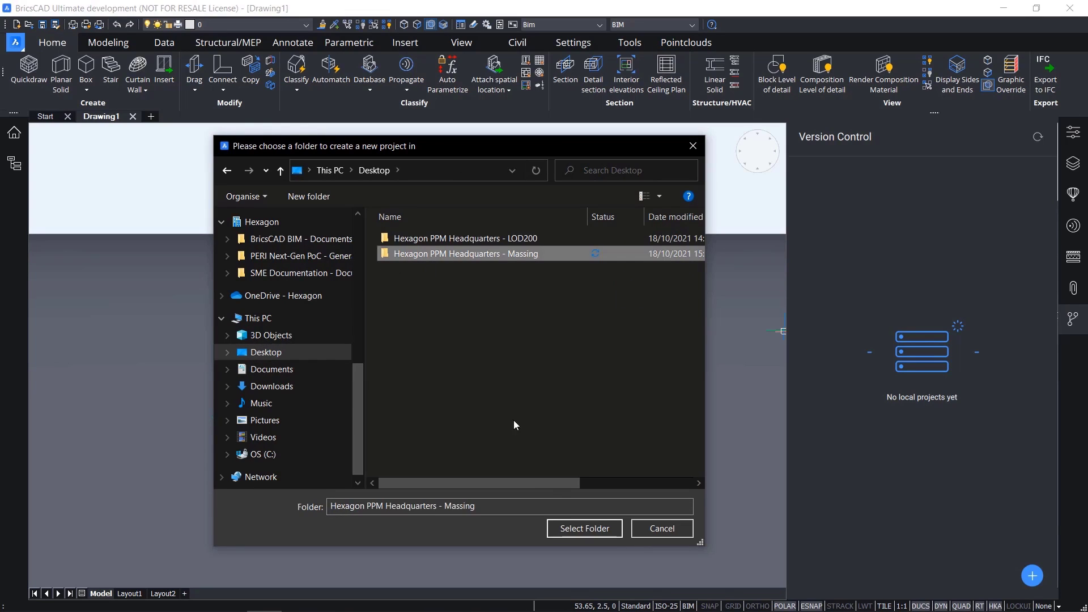
pyautogui.click(558, 533)
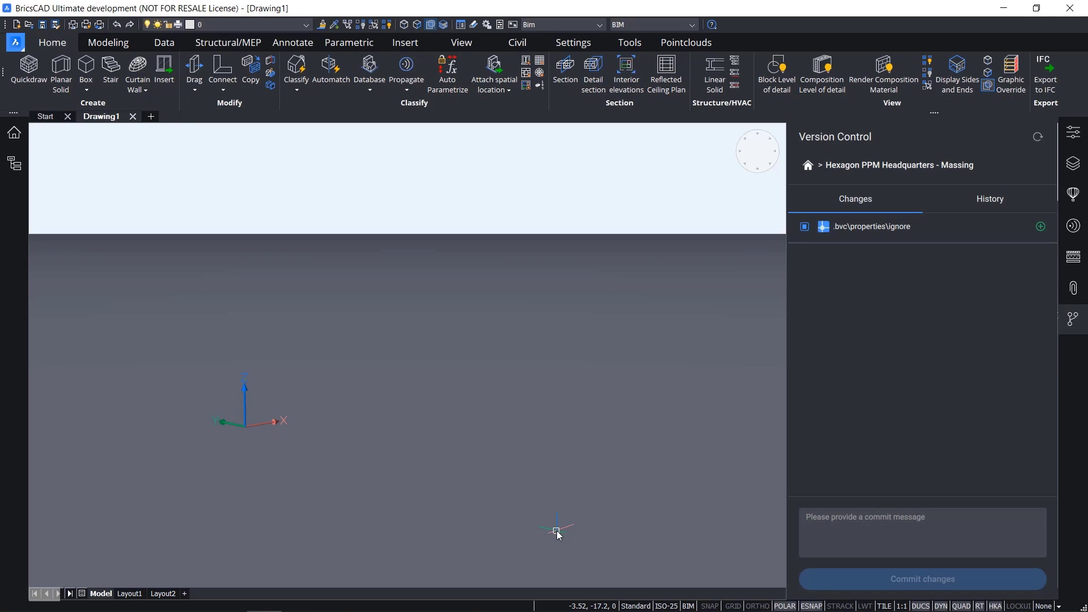
# Start a Planar Solid polysolid 31 m wide and draw its first straight segment, about 19 m long, from the origin.
pyautogui.click(61, 71)
pyautogui.write('w')
pyautogui.press('Return')
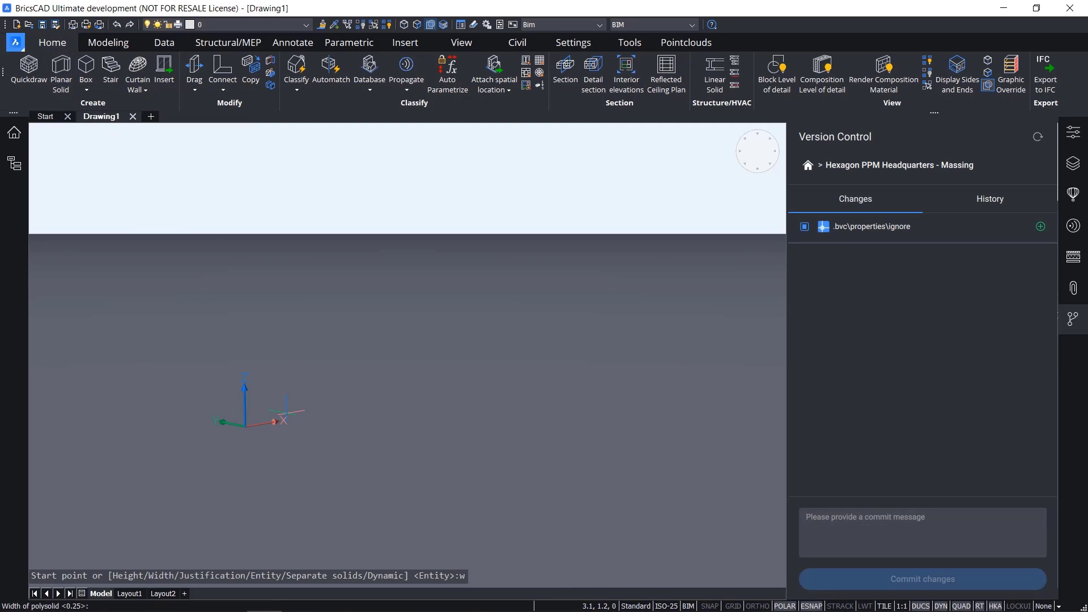
pyautogui.write('31')
pyautogui.press('Return')
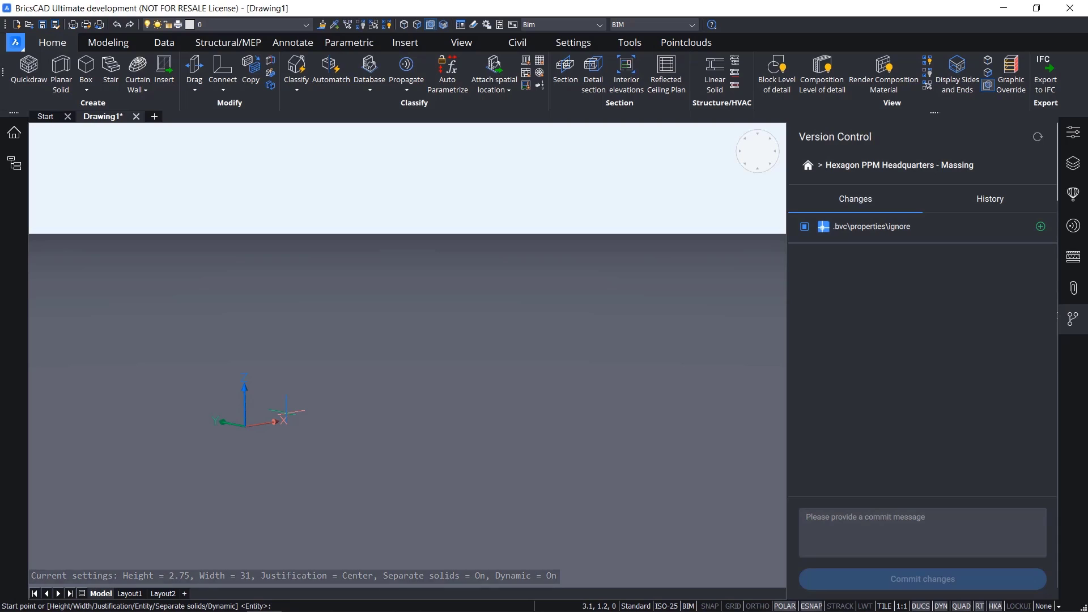
pyautogui.click(244, 424)
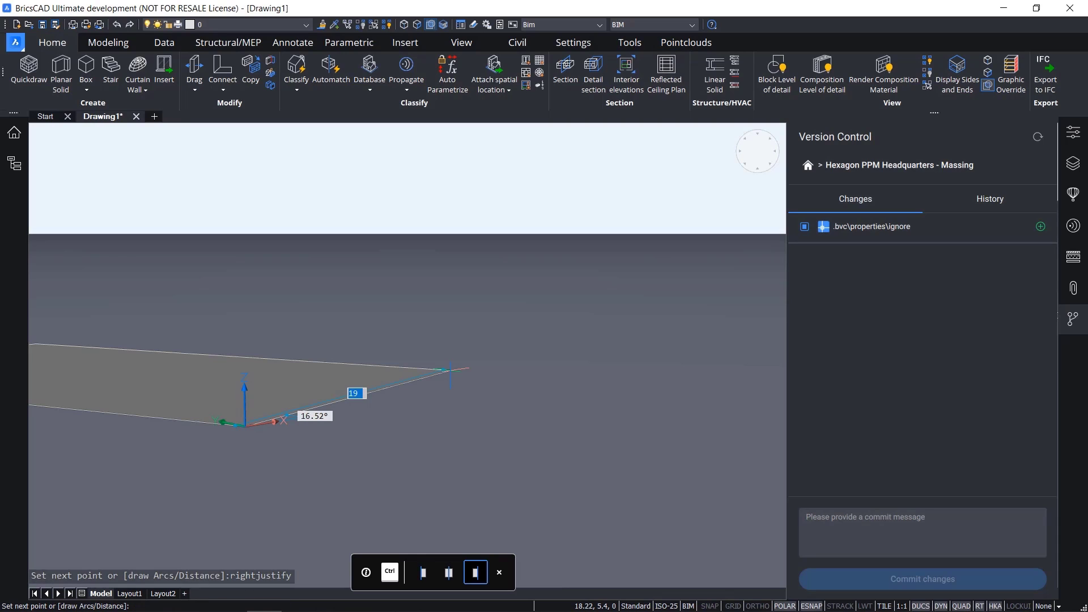
pyautogui.click(450, 370)
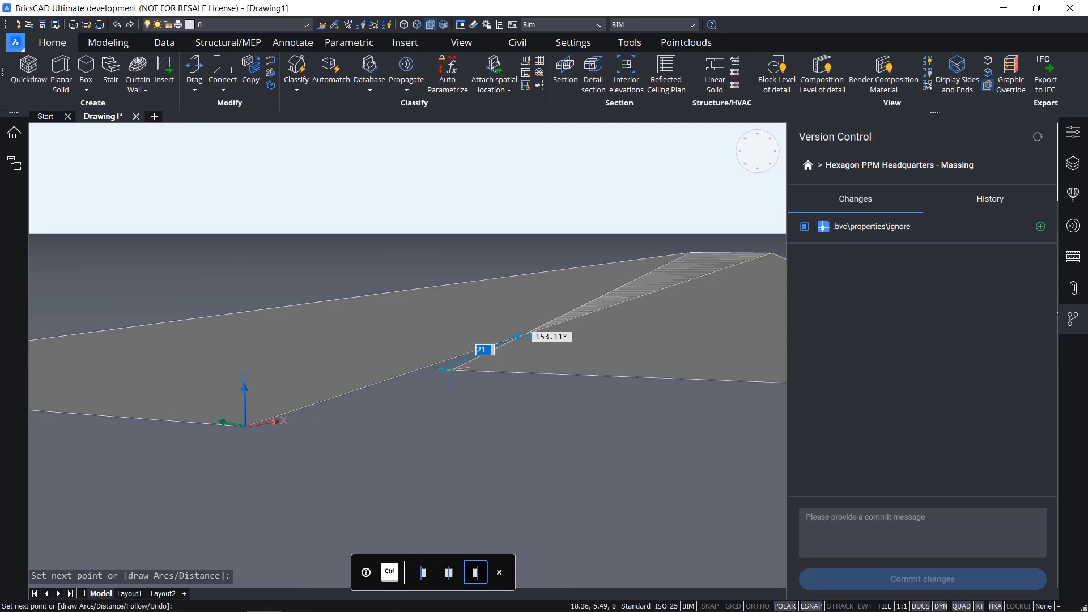
# Continue the polysolid with an arc segment, entering 10 for its length.
pyautogui.scroll(-3, 513, 420)
pyautogui.write('a')
pyautogui.press('Return')
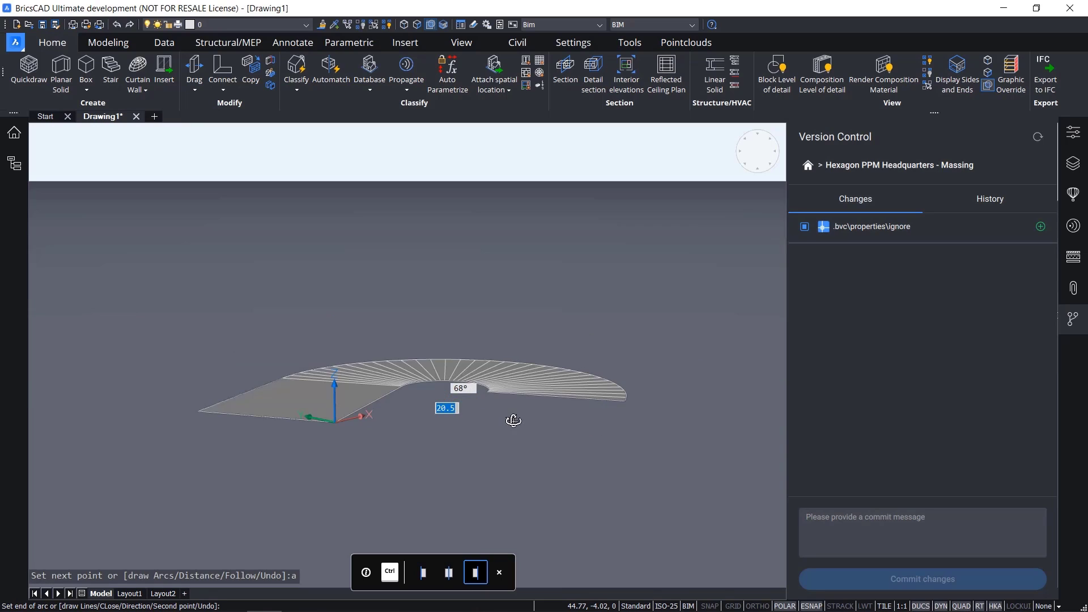
pyautogui.keyDown('shift'); pyautogui.moveTo(513, 420); pyautogui.dragTo(511, 462, button='middle'); pyautogui.keyUp('shift')
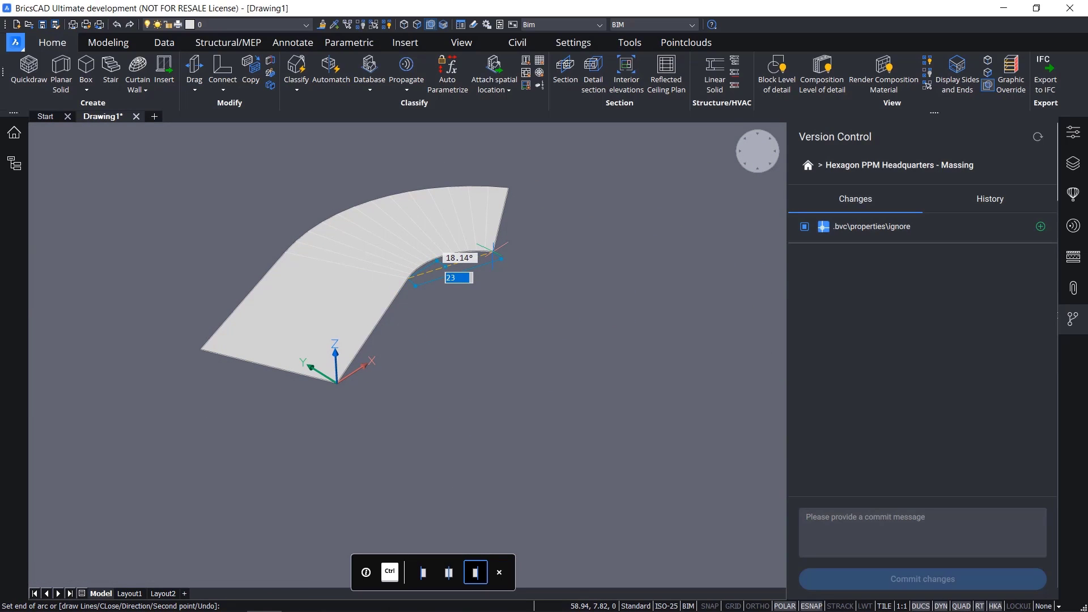
pyautogui.write('10')
pyautogui.press('Tab')
# Add a 40 m straight segment after the arc and finish the polysolid's path.
pyautogui.write('l')
pyautogui.press('Return')
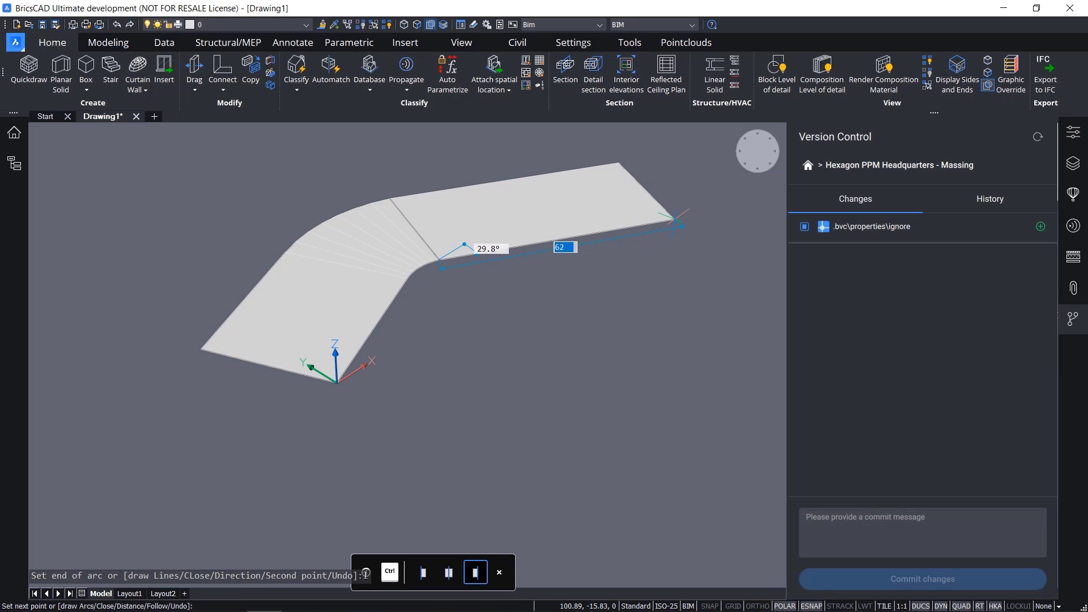
pyautogui.write('40')
pyautogui.press('Tab')
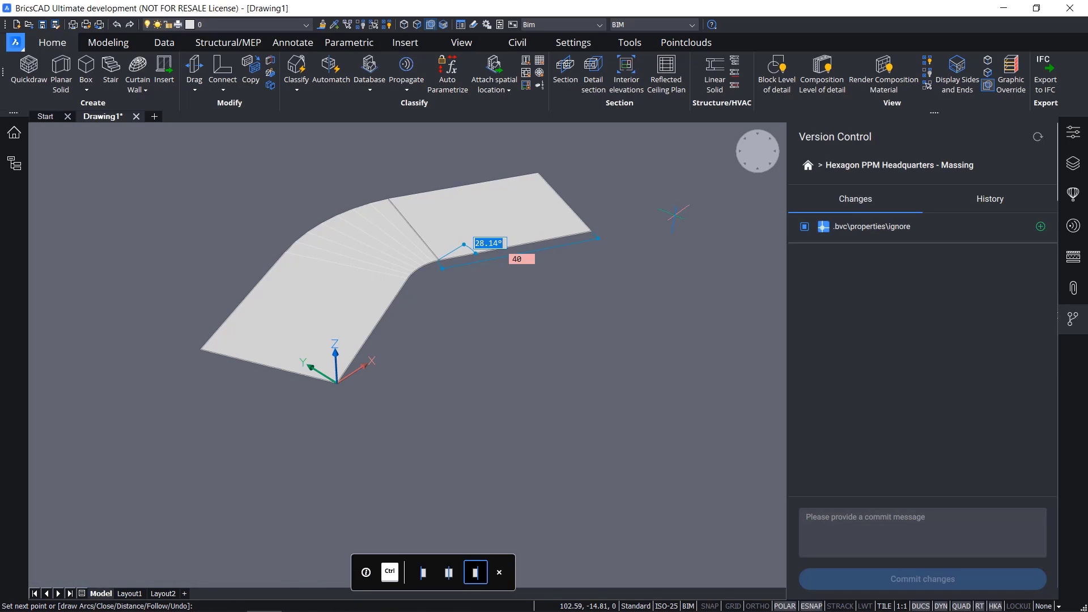
pyautogui.press('Return')
pyautogui.press('Return')
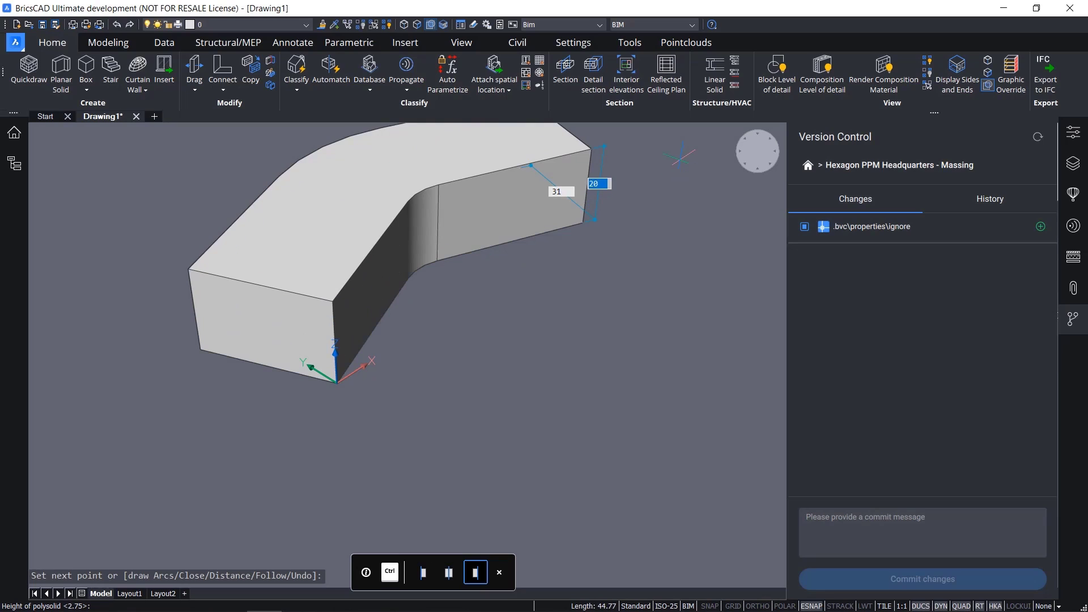
# Set the polysolid's height to 22 m and unite its three segments into one solid.
pyautogui.click(490, 427)
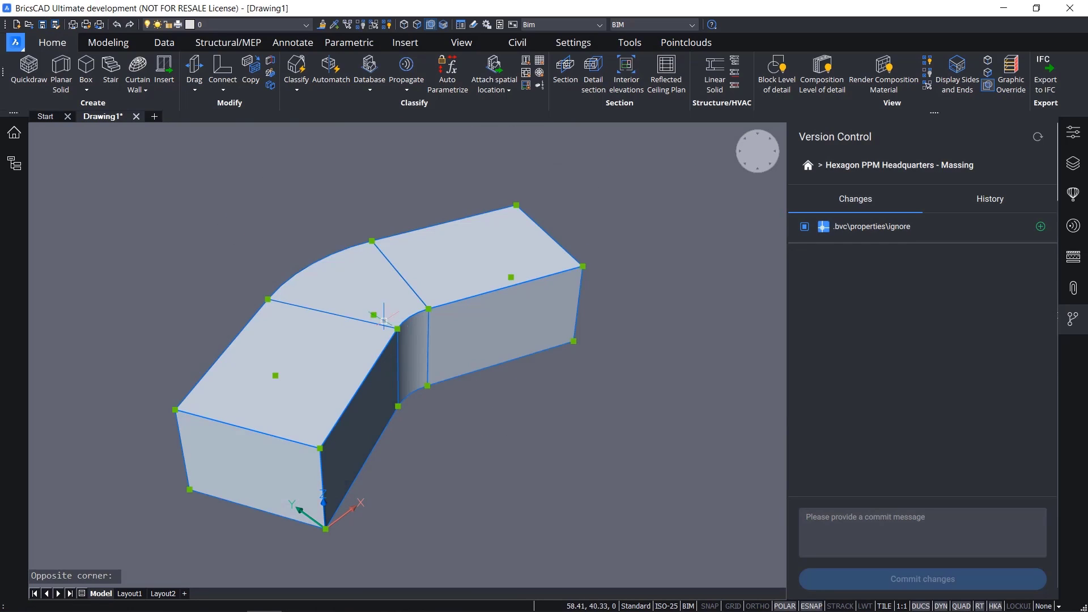
pyautogui.click(484, 382)
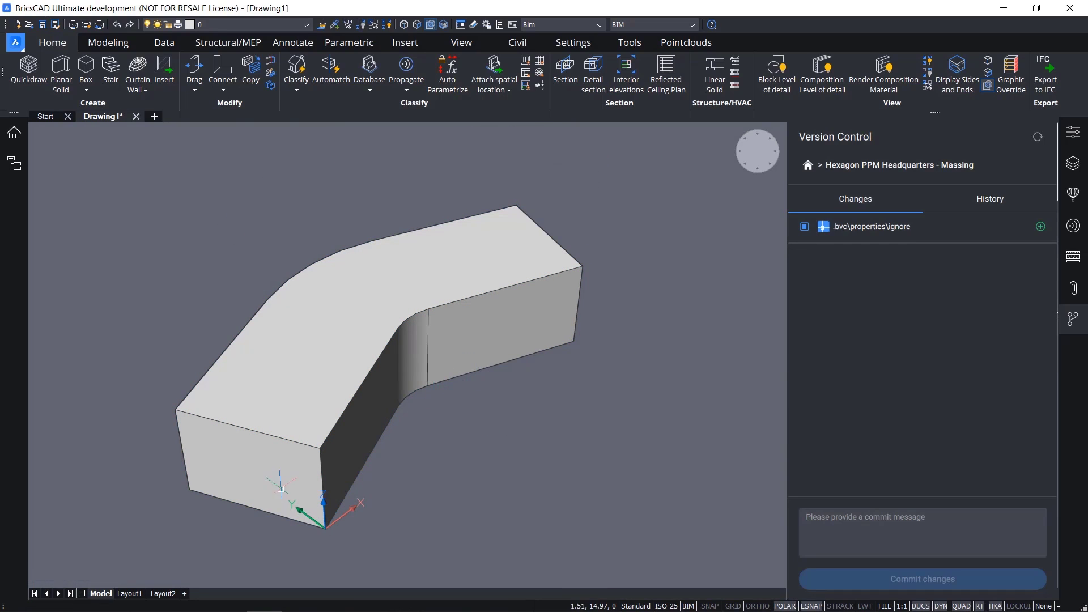
# Rotate the end face near the origin about its vertical edge with an angle of 150°.
pyautogui.click(307, 461)
pyautogui.click(341, 478)
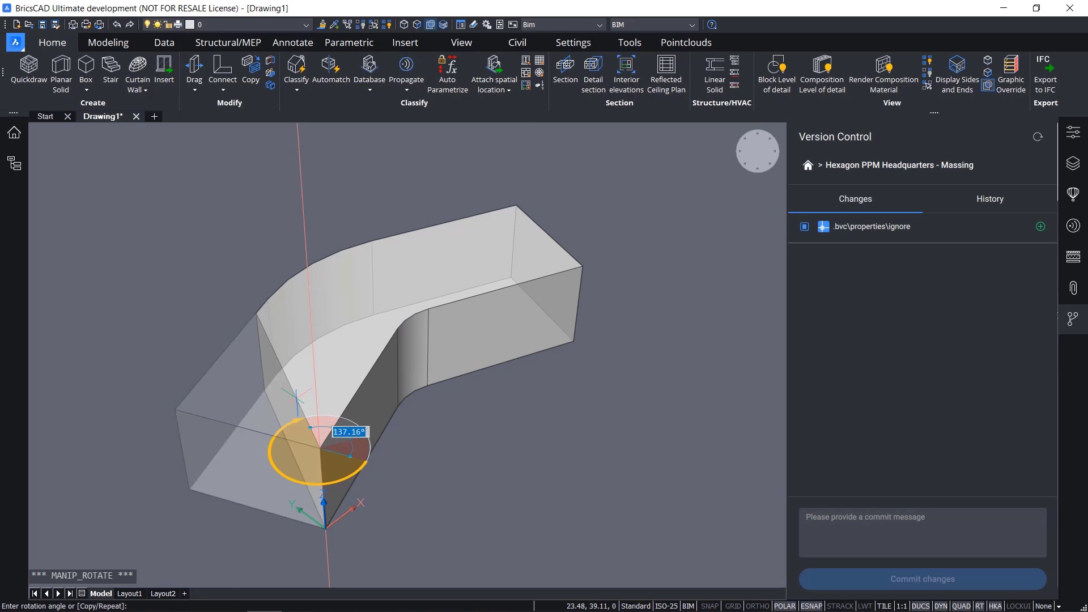
pyautogui.write('150')
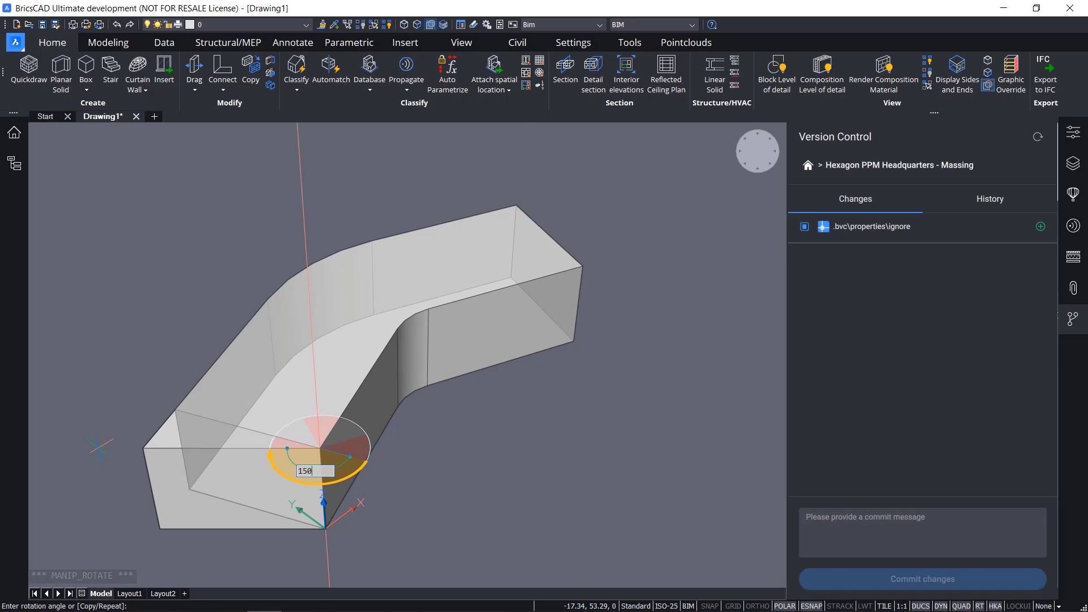
pyautogui.press('Return')
pyautogui.press('Escape')
# Rotate the end face at the far end of the building about its inner vertical edge by 30°.
pyautogui.keyDown('shift'); pyautogui.moveTo(524, 376); pyautogui.dragTo(412, 398, button='middle'); pyautogui.keyUp('shift')
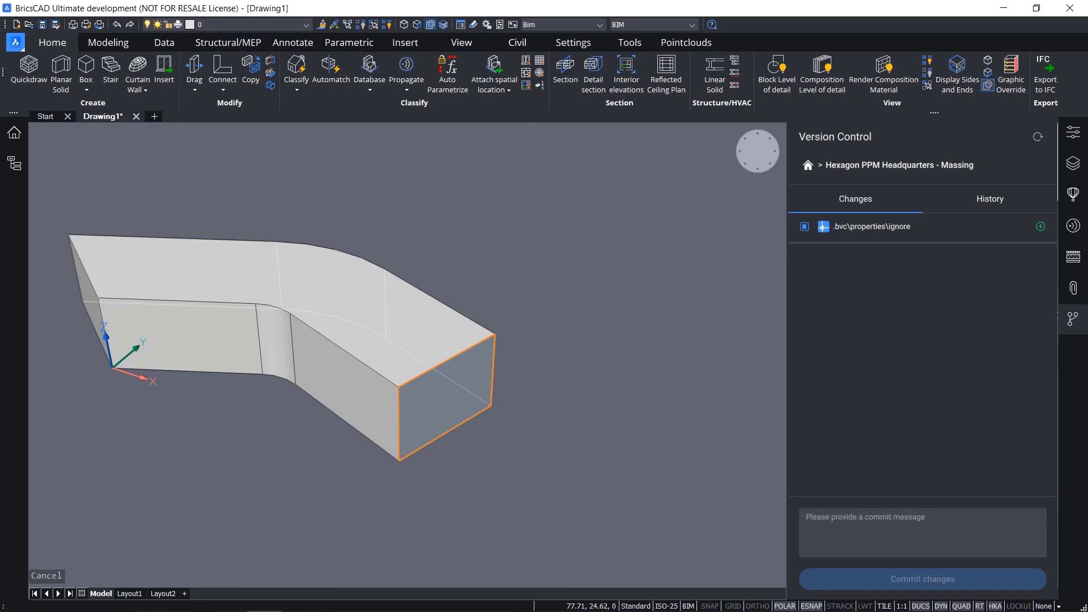
pyautogui.click(418, 397)
pyautogui.click(450, 389)
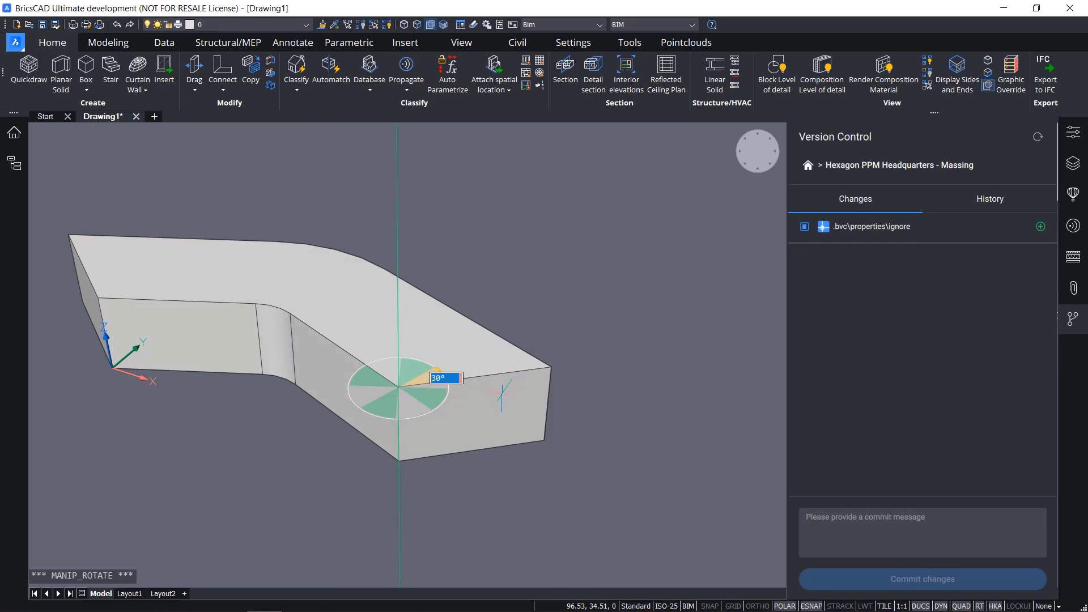
pyautogui.press('Escape')
# Save the drawing in the project folder as "Hexagon PPM Headquarters - massing".
pyautogui.keyDown('shift'); pyautogui.moveTo(501, 389); pyautogui.dragTo(519, 351, button='middle'); pyautogui.keyUp('shift')
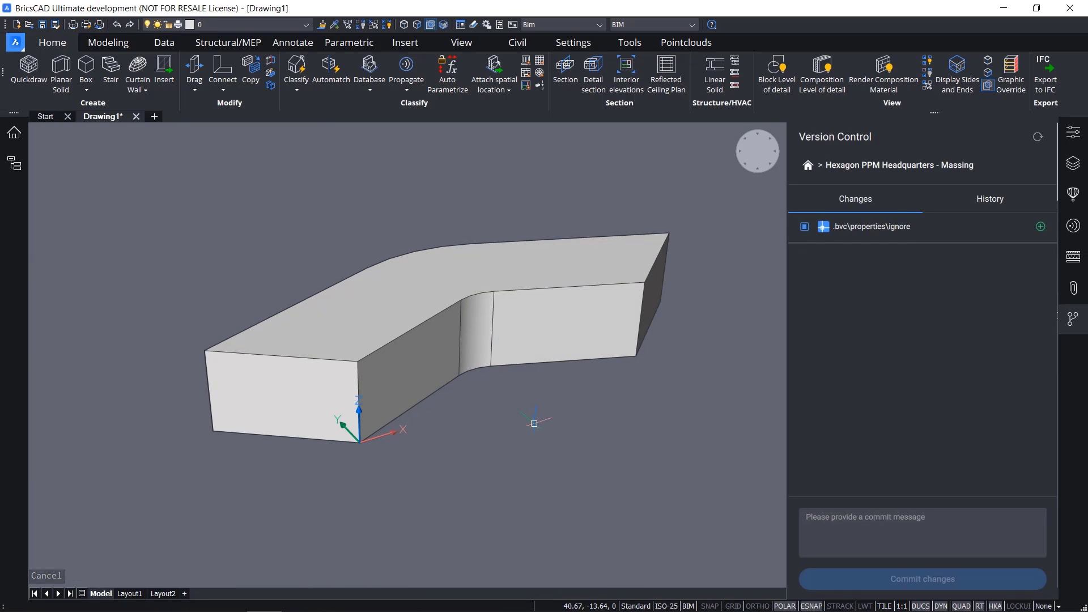
pyautogui.click(43, 26)
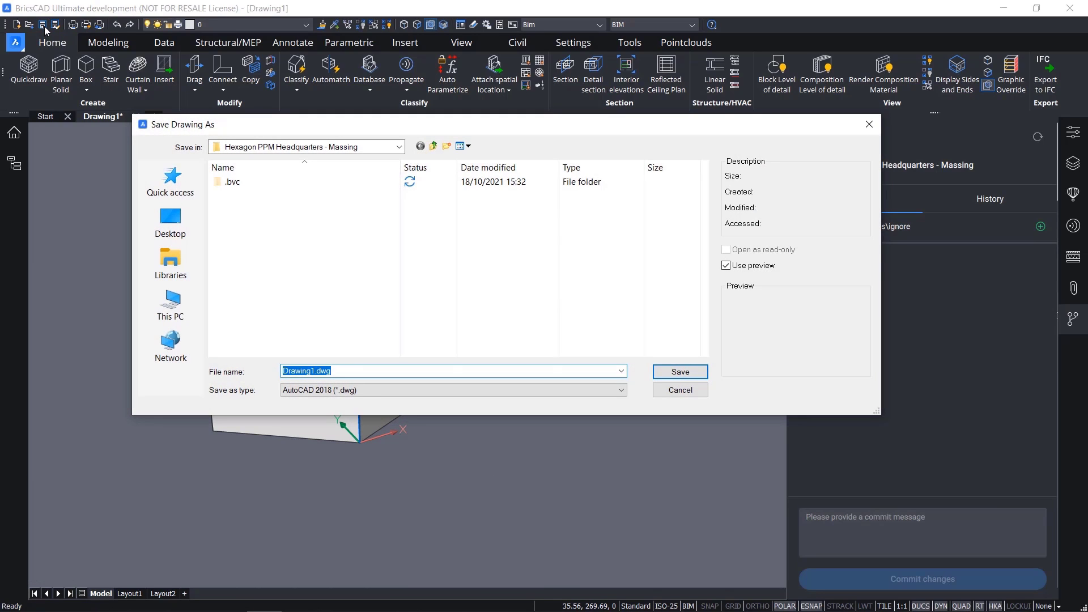
pyautogui.write('Hexagon PPM Headquarters - massing')
pyautogui.press('Return')
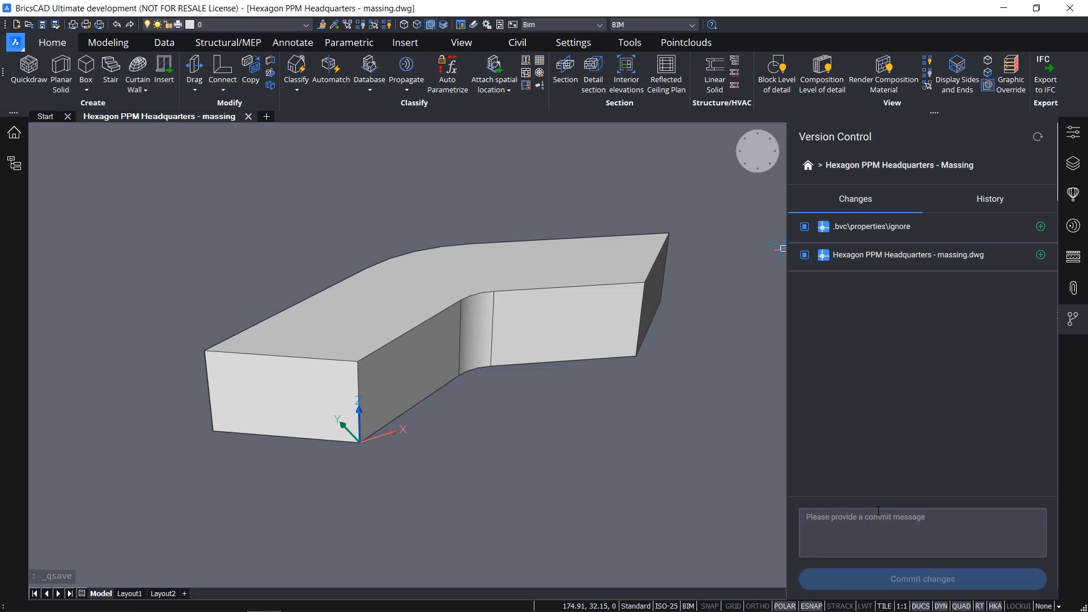
# Commit the project changes with the message "1. Massing of headquarters V1" and return to the list of local changes.
pyautogui.click(879, 511)
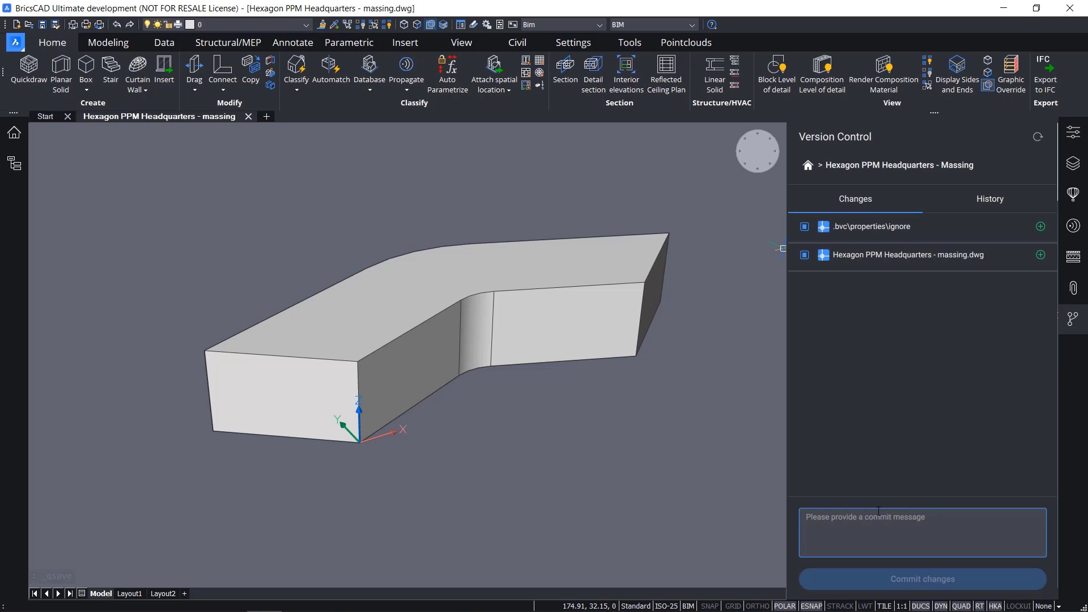
pyautogui.write('1. Ma')
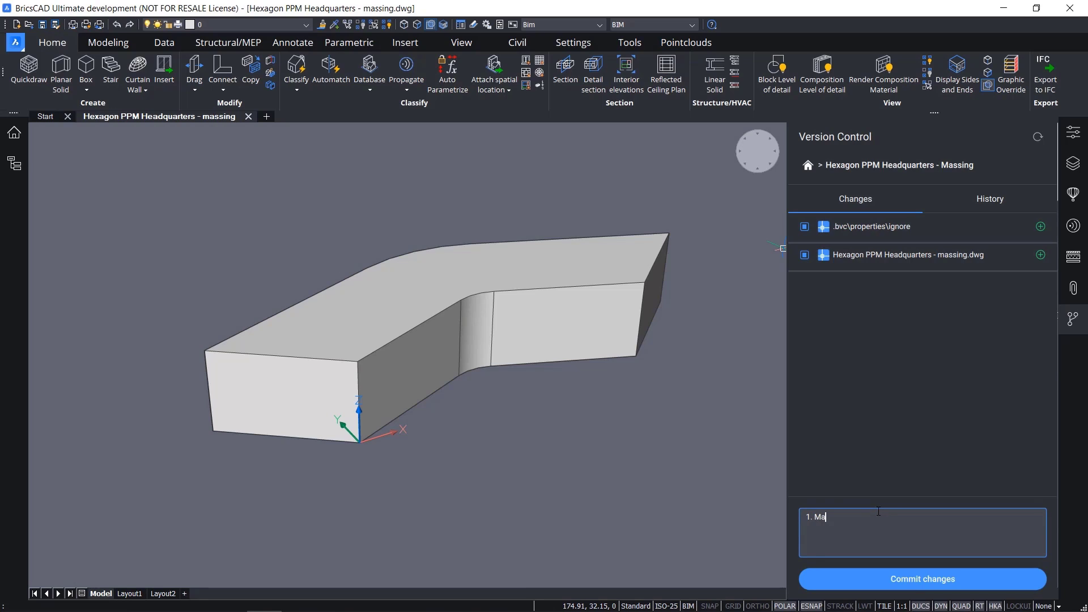
pyautogui.write('ssing of headquarters V1')
pyautogui.click(958, 579)
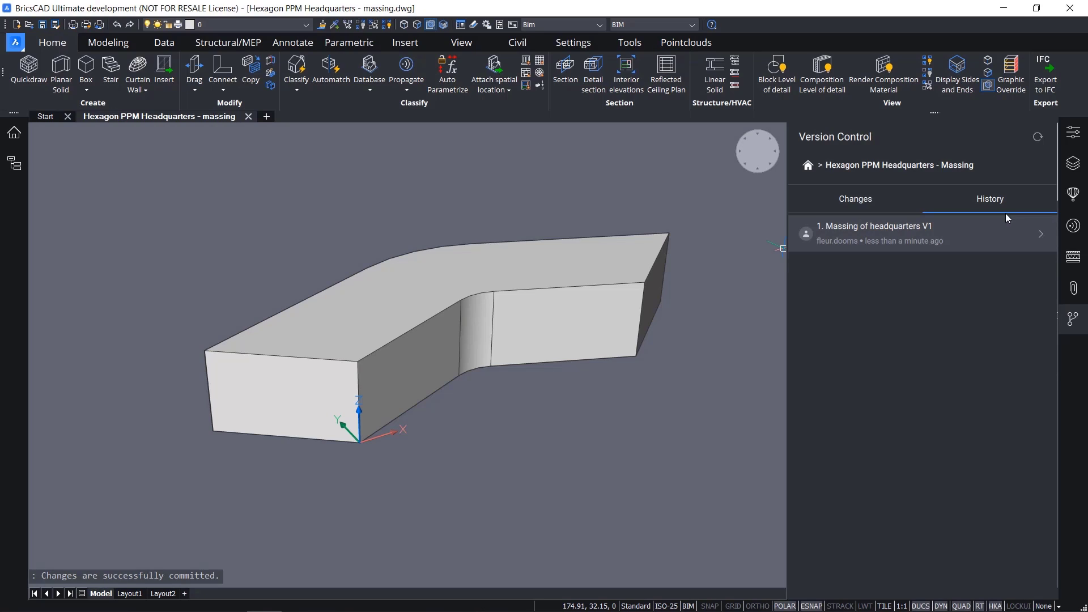
pyautogui.click(859, 203)
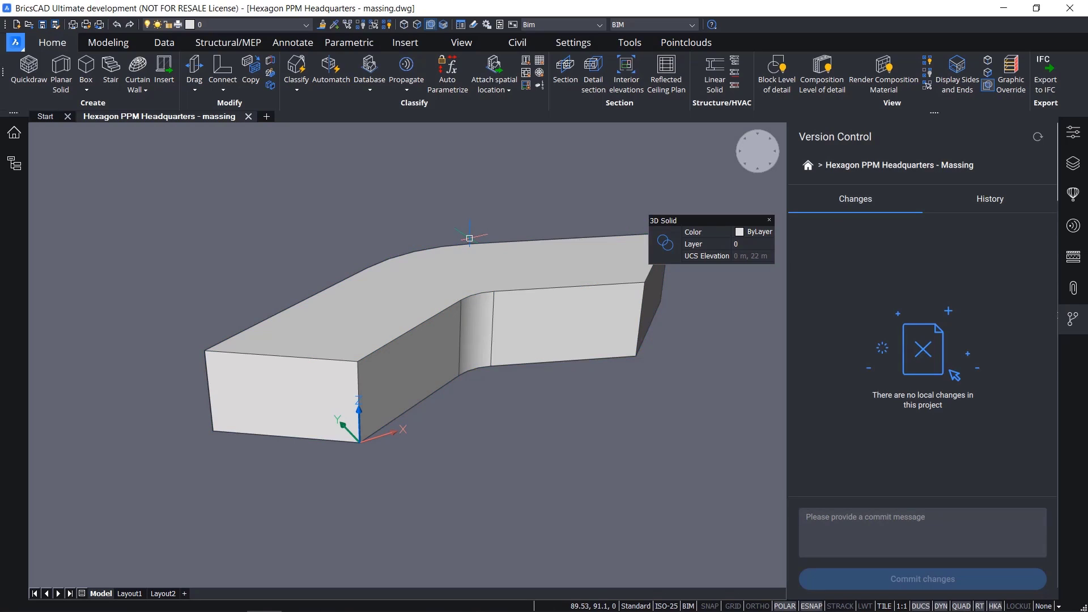
# Offset the outline of the building's top face inward by 4 m.
pyautogui.moveTo(360, 340)
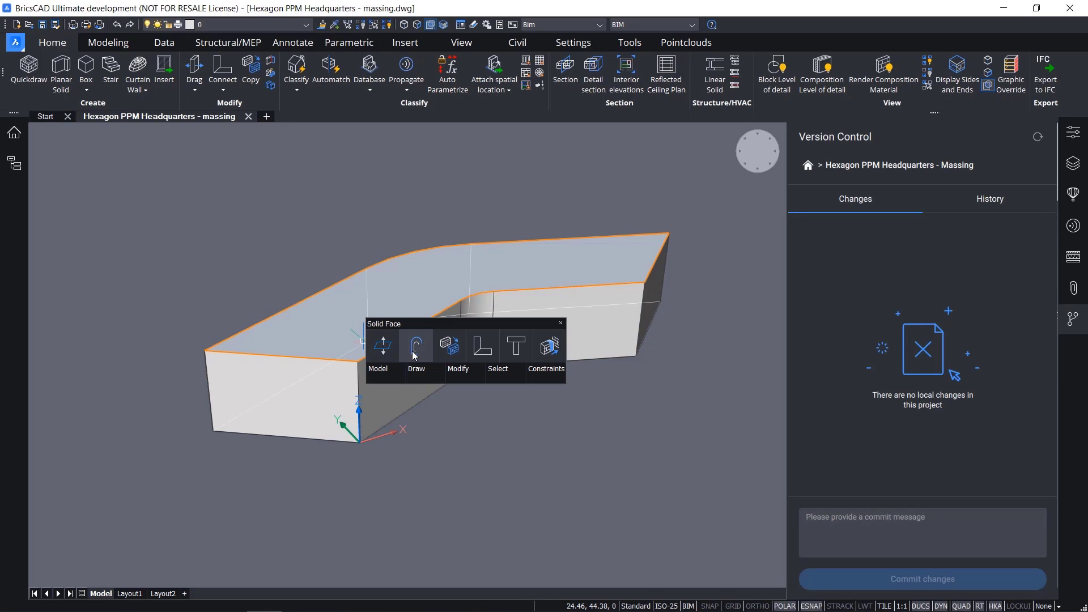
pyautogui.click(415, 351)
pyautogui.write('4')
pyautogui.press('Return')
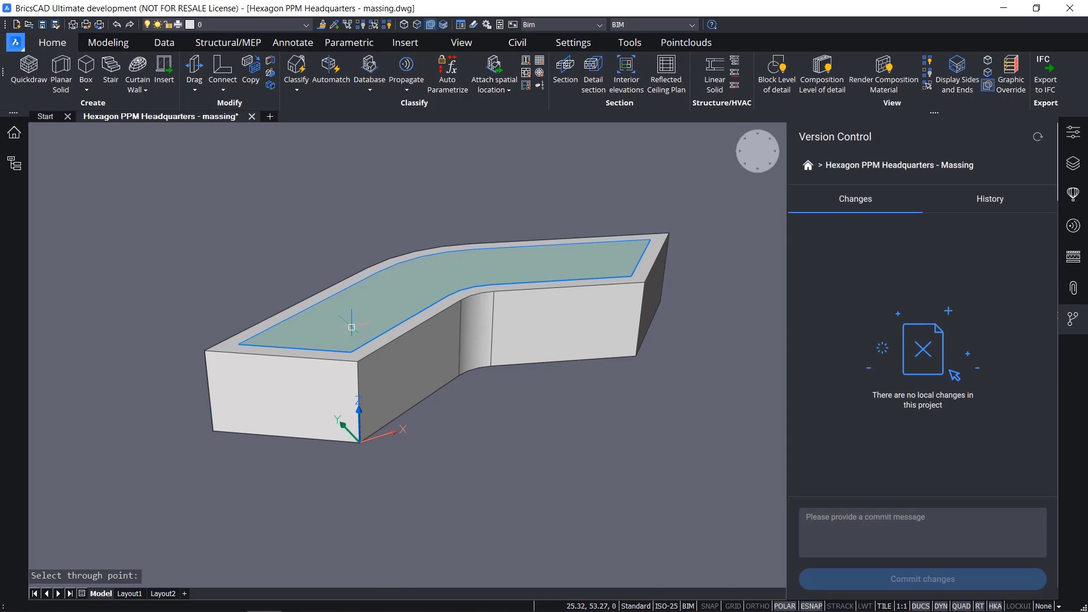
# Offset the near wing's long outer edge inward across the top face by about 11 m, and the resulting line by a further 8 m.
pyautogui.click(325, 328)
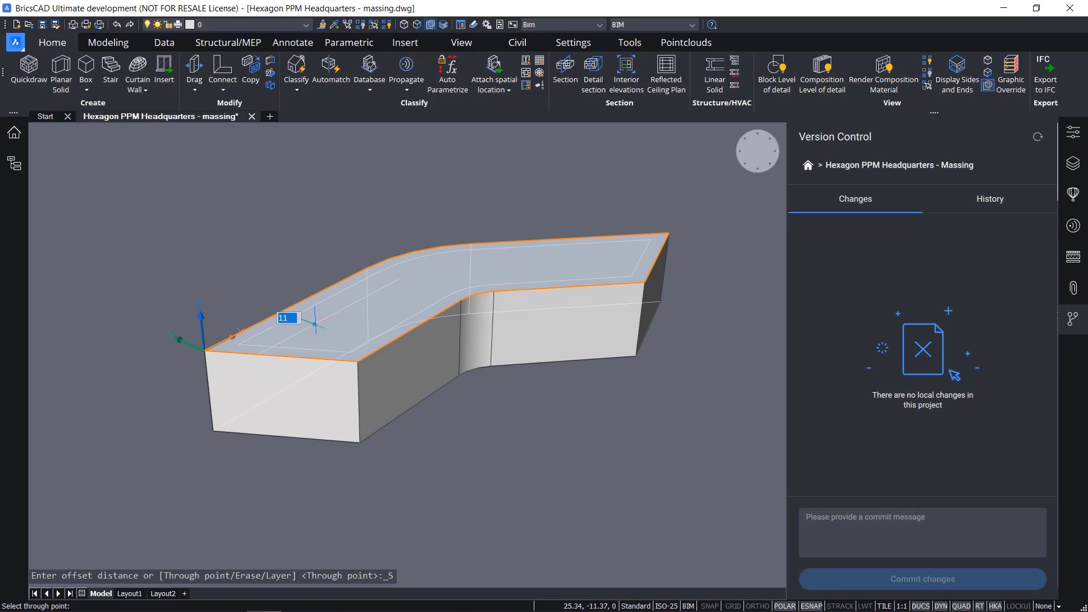
pyautogui.click(316, 324)
pyautogui.click(317, 335)
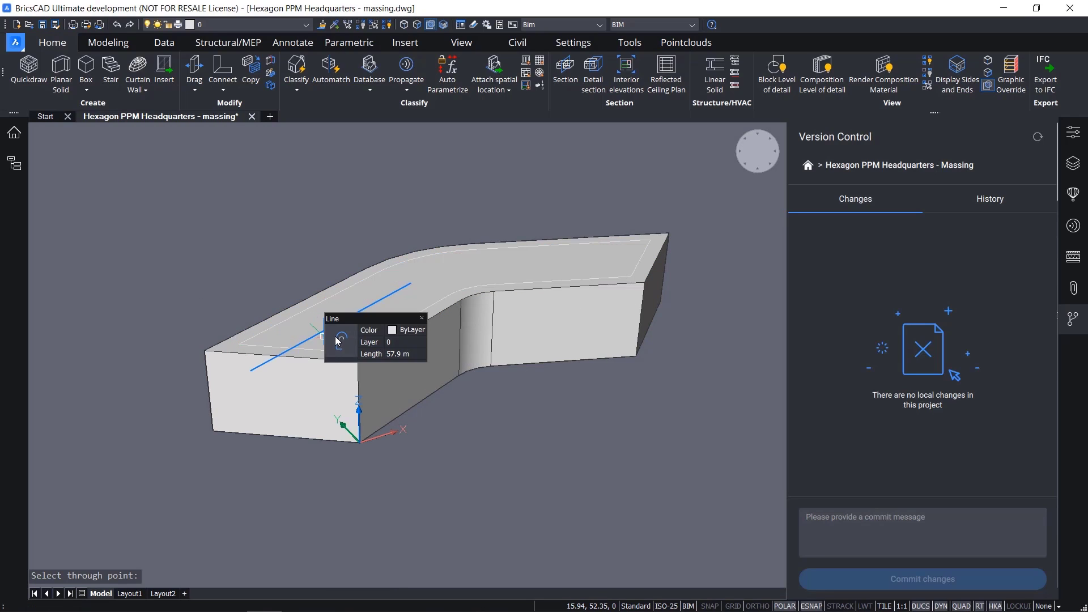
pyautogui.write('8')
pyautogui.press('Return')
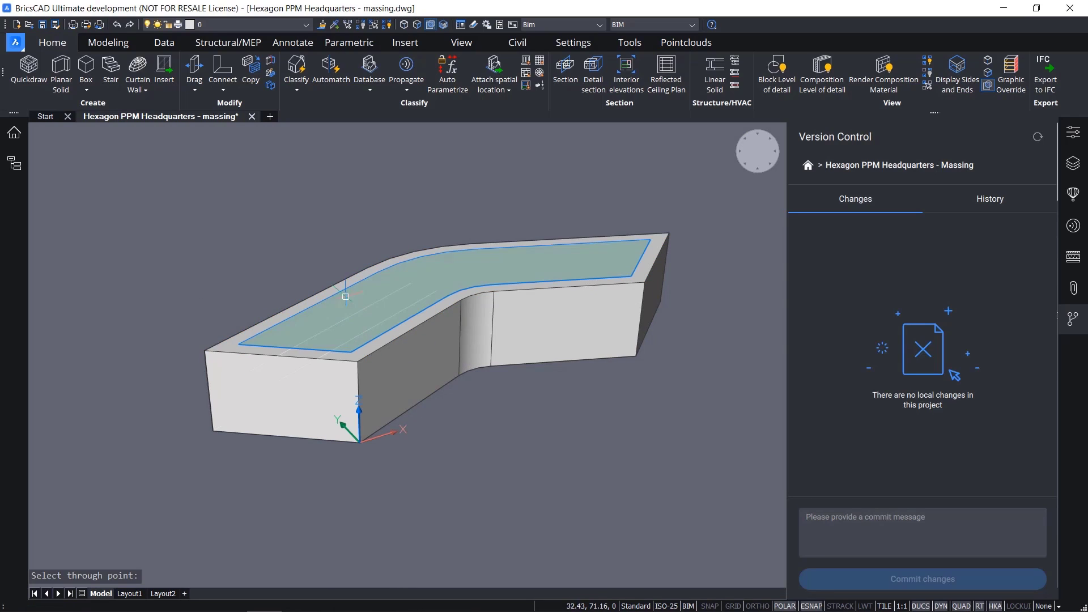
# Draw two short lines across the strip between the offset outline and the top face's outer edge near the bend.
pyautogui.keyDown('shift'); pyautogui.moveTo(345, 297); pyautogui.dragTo(276, 391, button='middle'); pyautogui.keyUp('shift')
pyautogui.write('line')
pyautogui.press('Return')
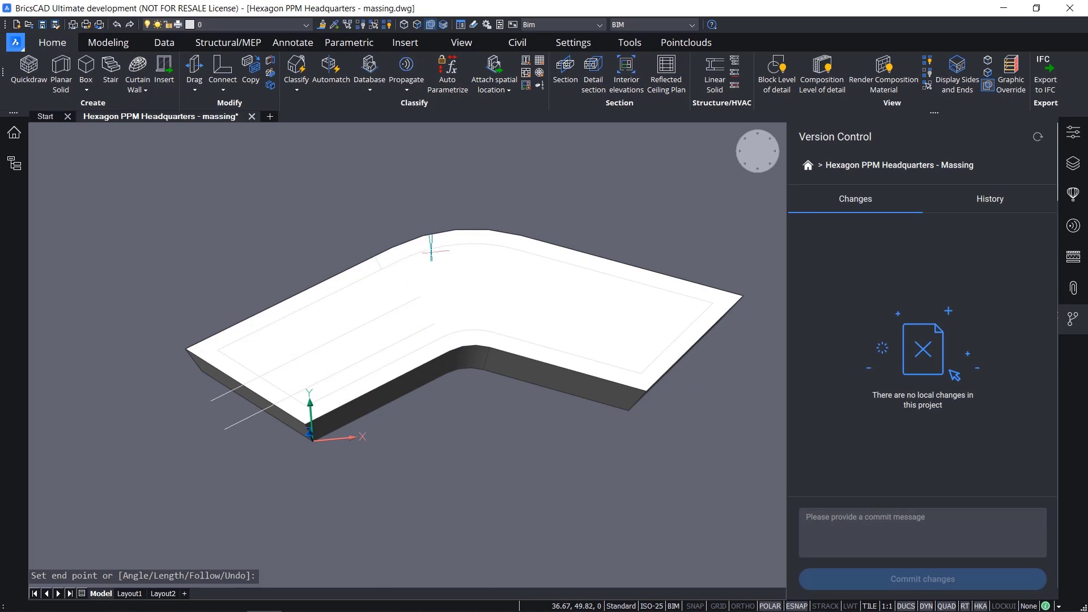
pyautogui.click(432, 236)
pyautogui.press('Escape')
# Mirror the two offset lines and the two short dividing lines about the building's axis through the bend, keeping the originals.
pyautogui.moveTo(100, 167); pyautogui.dragTo(486, 505)
pyautogui.write('mi')
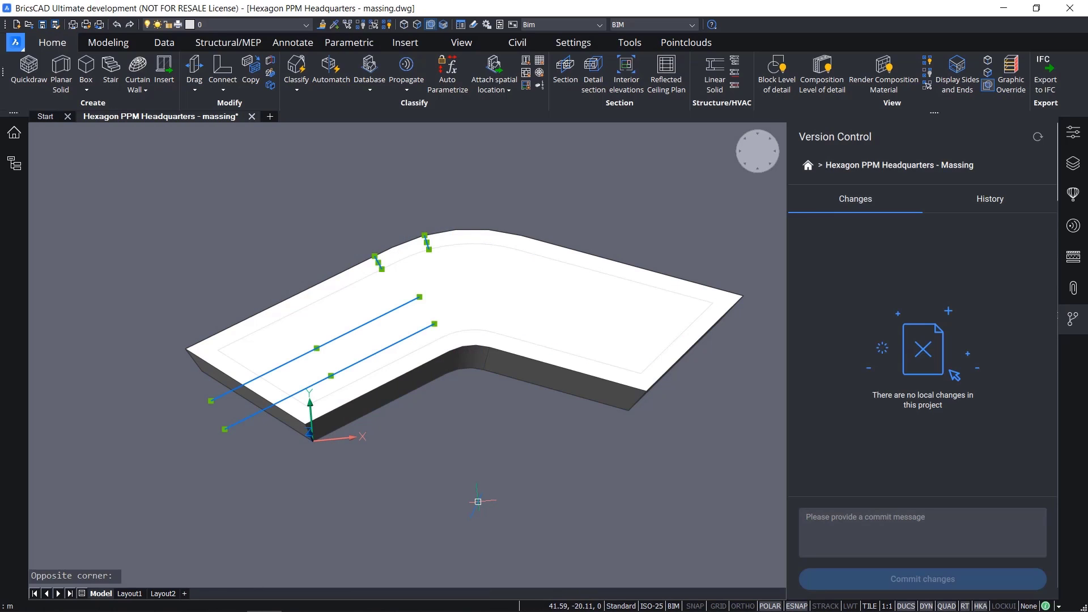
pyautogui.press('Return')
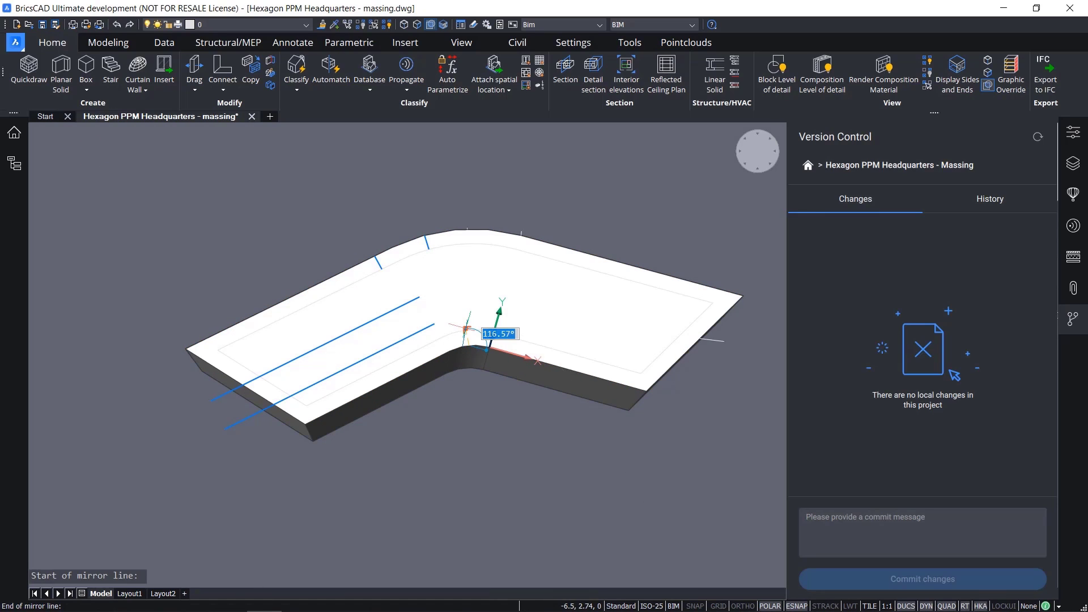
pyautogui.click(492, 337)
pyautogui.press('Return')
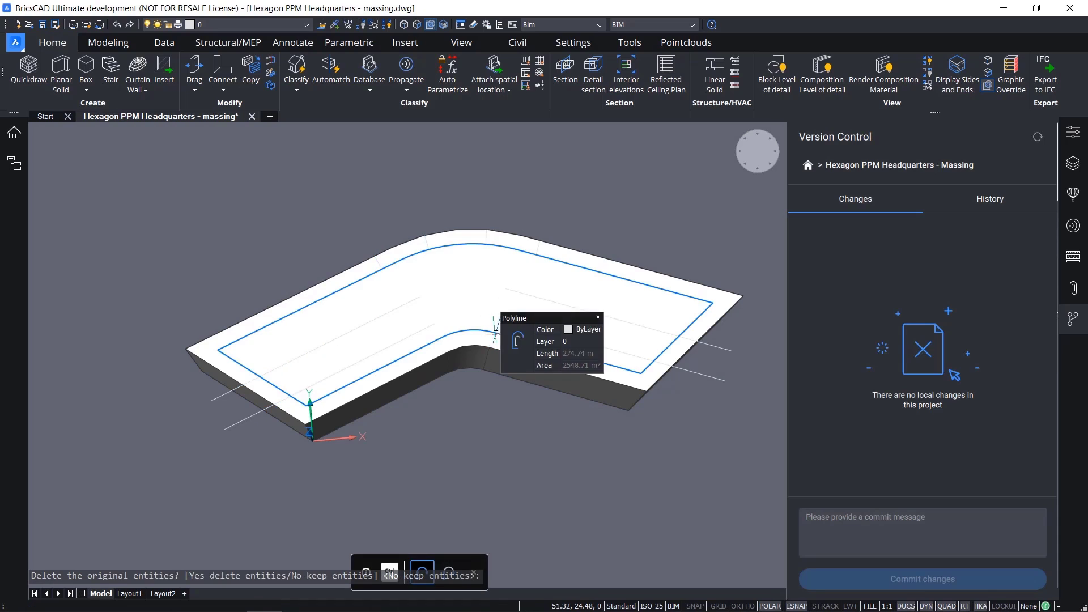
# Push the perimeter strips of the top face between the dividing lines down through the full height, leaving four projecting blocks.
pyautogui.click(344, 279)
pyautogui.click(454, 238)
pyautogui.click(617, 266)
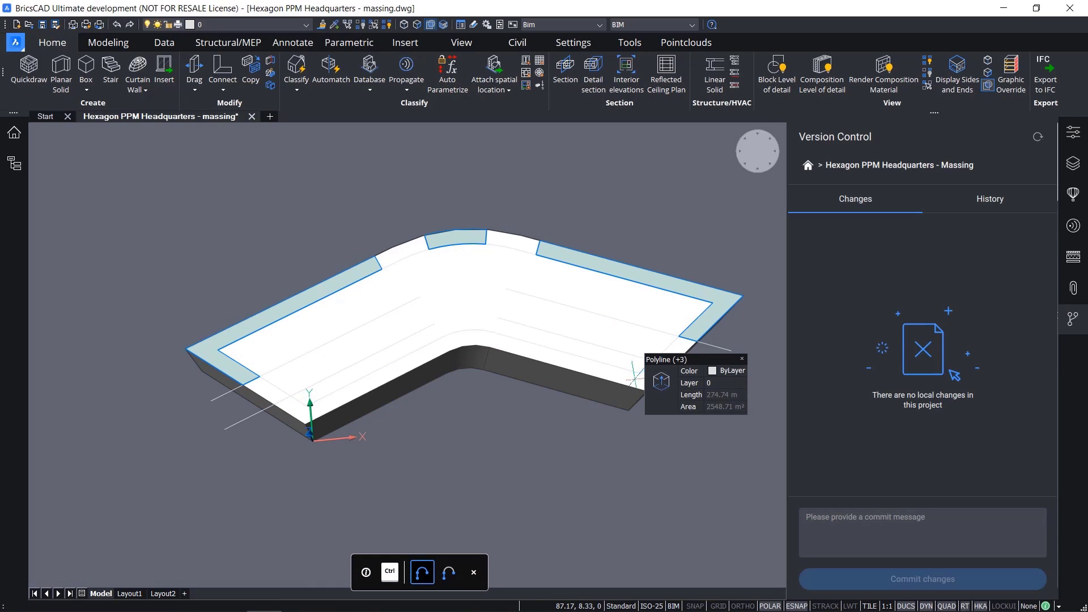
pyautogui.click(635, 378)
pyautogui.click(658, 384)
pyautogui.click(651, 508)
# Push/Pull the top faces of the four projecting blocks together upward above the main roof.
pyautogui.keyDown('shift'); pyautogui.moveTo(422, 453); pyautogui.dragTo(487, 363, button='middle'); pyautogui.keyUp('shift')
pyautogui.scroll(2, 270, 402)
pyautogui.click(269, 402)
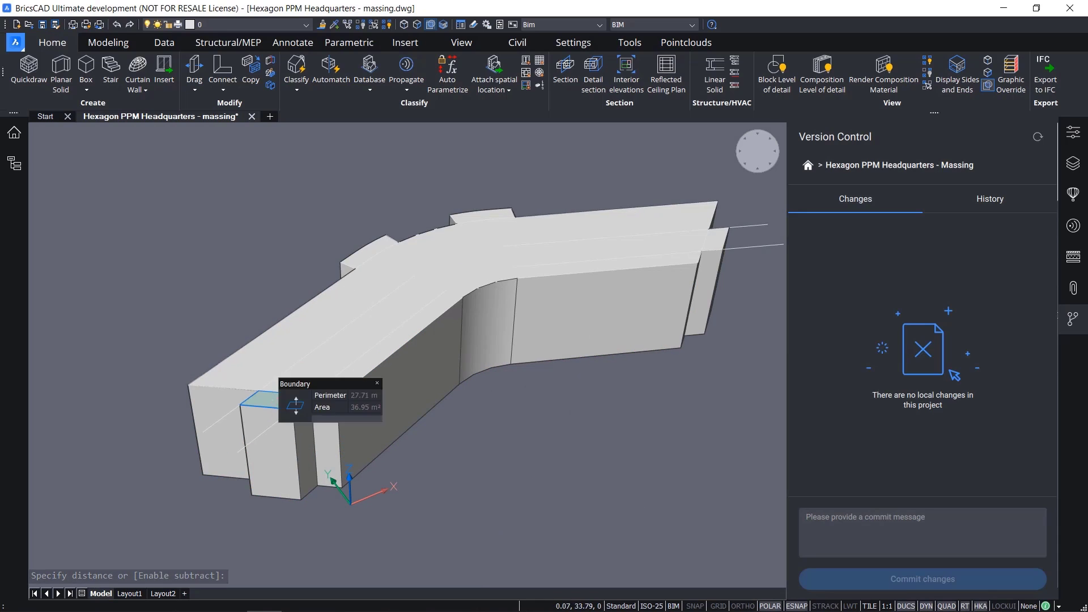
pyautogui.click(368, 250)
pyautogui.click(498, 214)
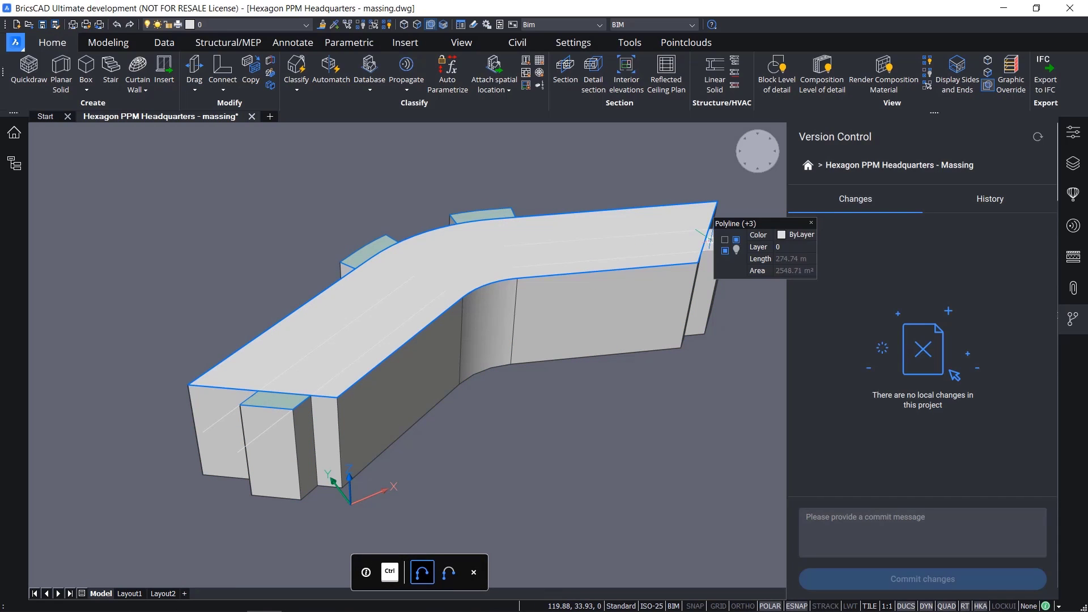
pyautogui.click(716, 241)
pyautogui.click(713, 240)
pyautogui.press('ctrl')
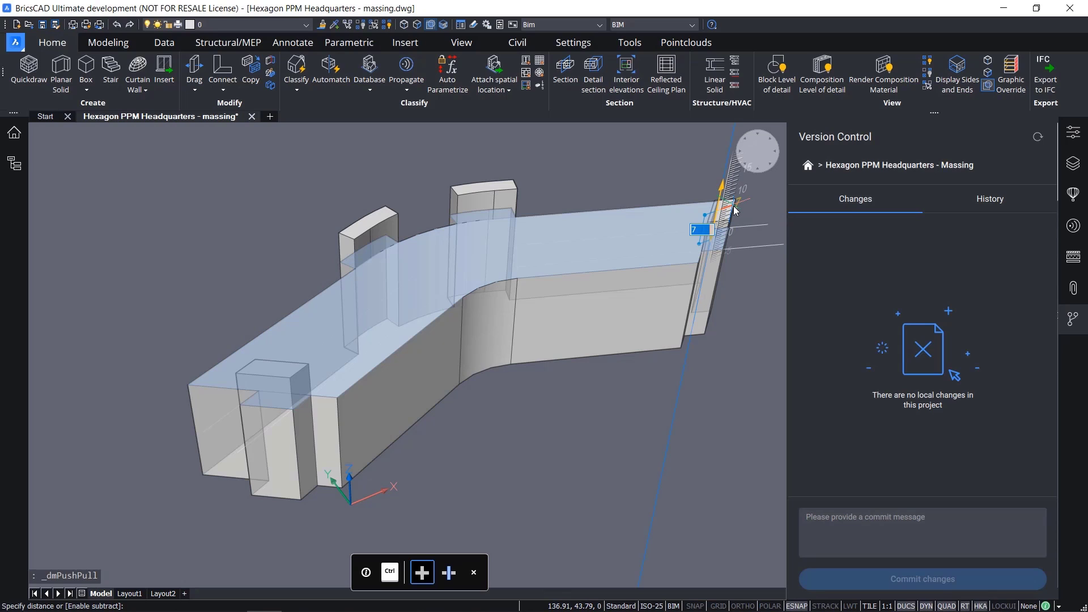
pyautogui.click(735, 210)
pyautogui.press('Escape')
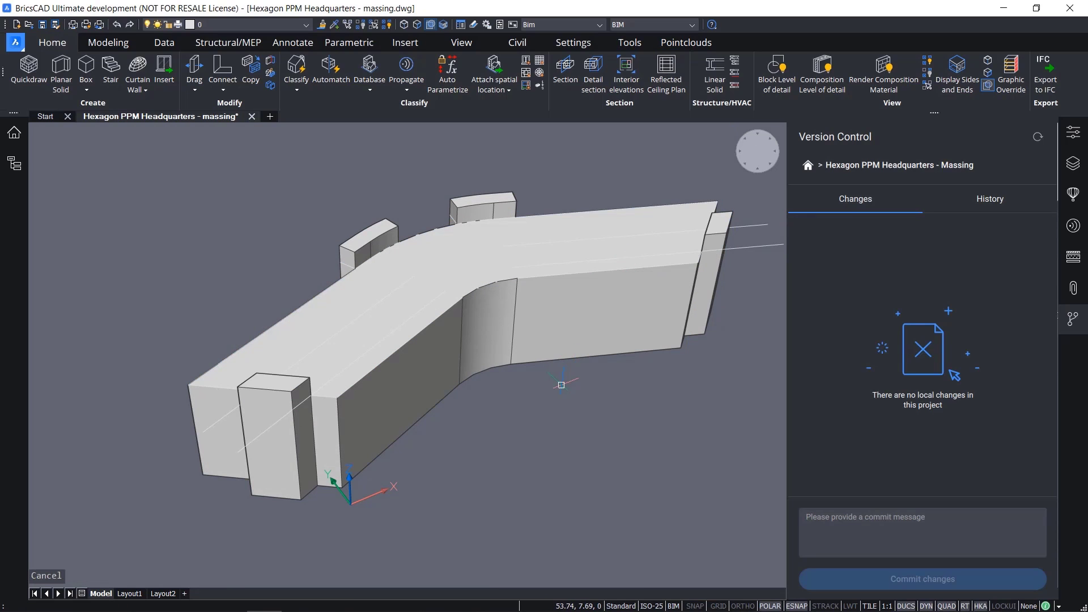
# Delete the leftover construction lines on and around the building's top face.
pyautogui.keyDown('shift'); pyautogui.moveTo(569, 363); pyautogui.dragTo(430, 386, button='middle'); pyautogui.keyUp('shift')
pyautogui.scroll(-2, 431, 385)
pyautogui.moveTo(129, 233); pyautogui.dragTo(744, 370)
pyautogui.press('Delete')
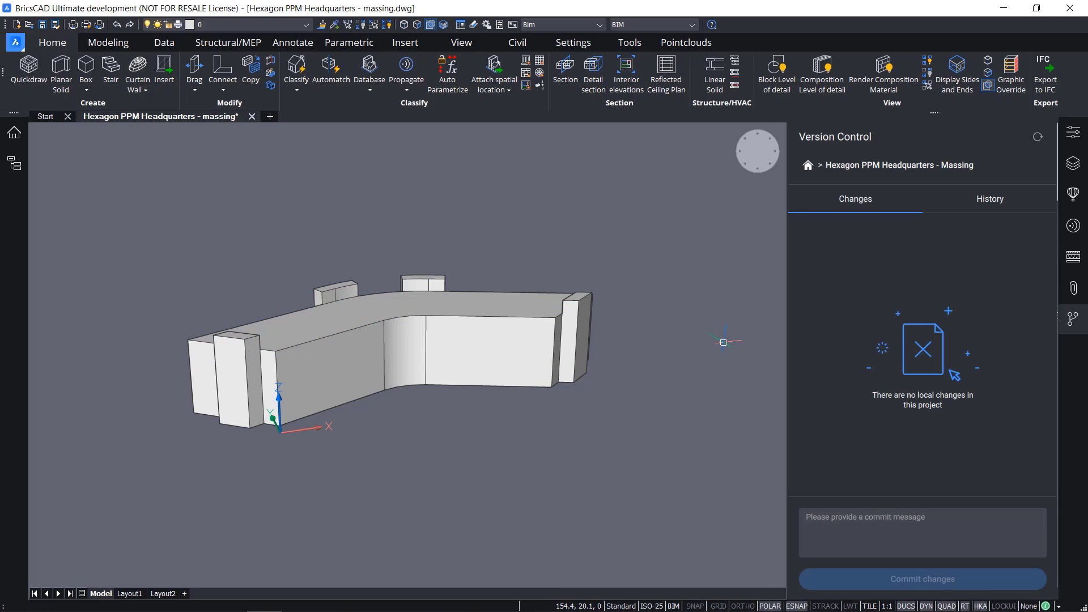
# Save the drawing and commit the change with the message "2. Massing V2".
pyautogui.hotkey('ctrl', 's')
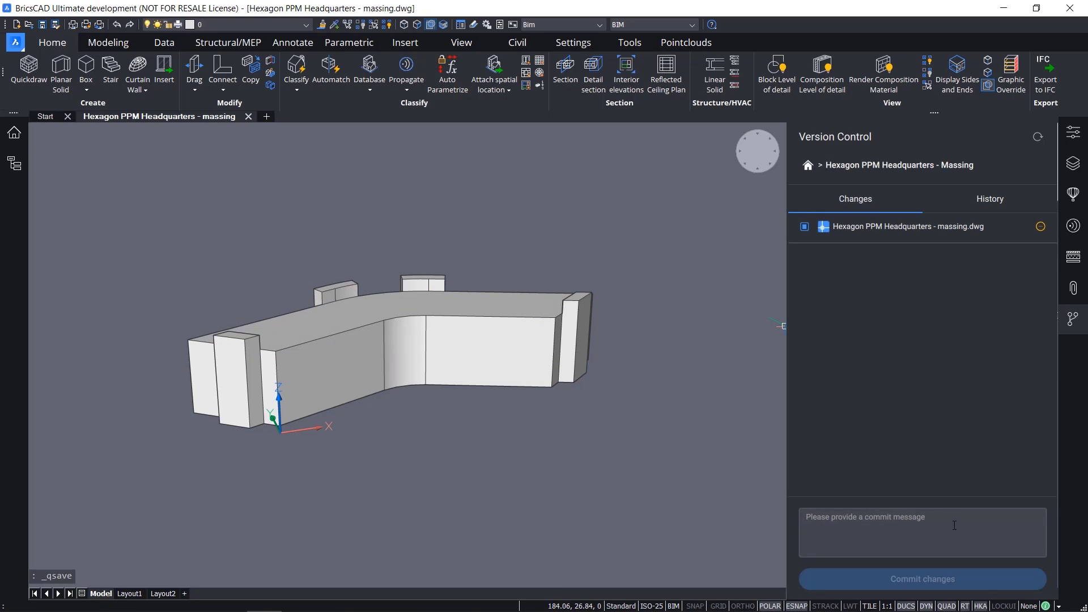
pyautogui.click(954, 525)
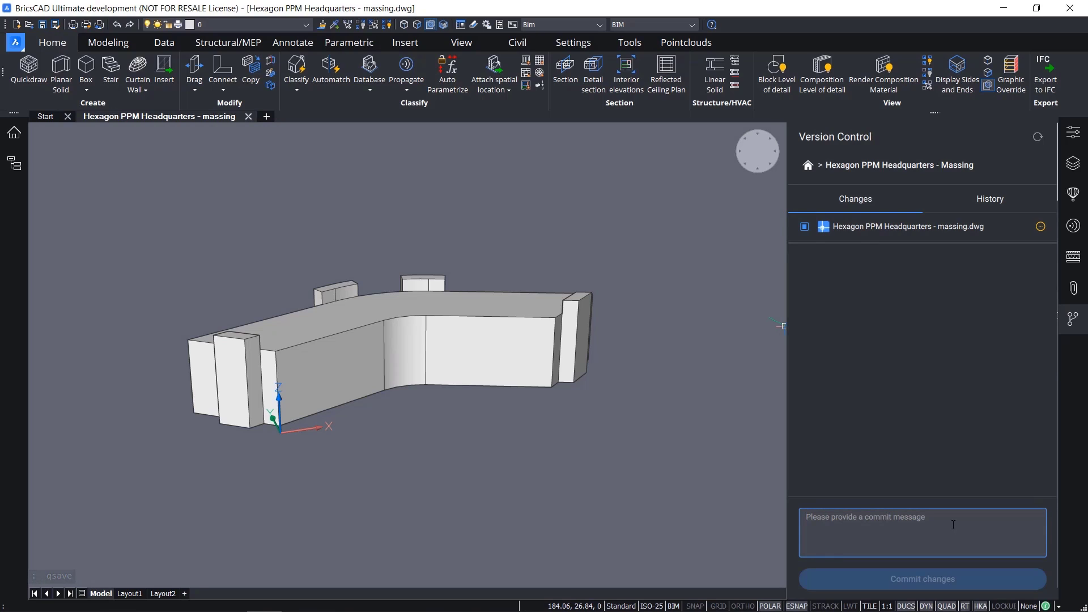
pyautogui.write('2. Massing v')
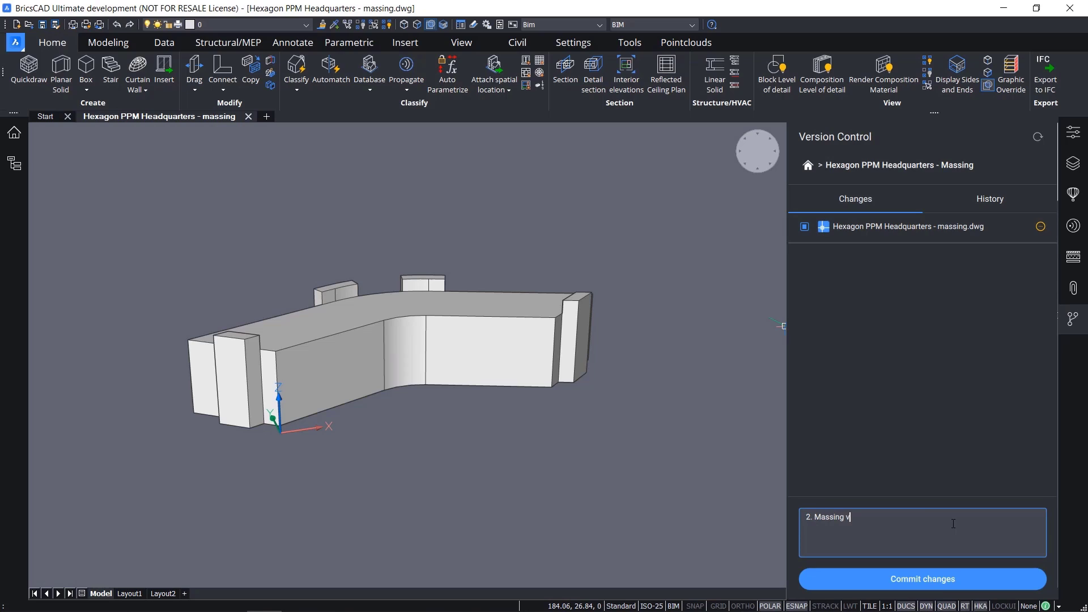
pyautogui.press('BackSpace')
pyautogui.write('V2')
pyautogui.click(950, 580)
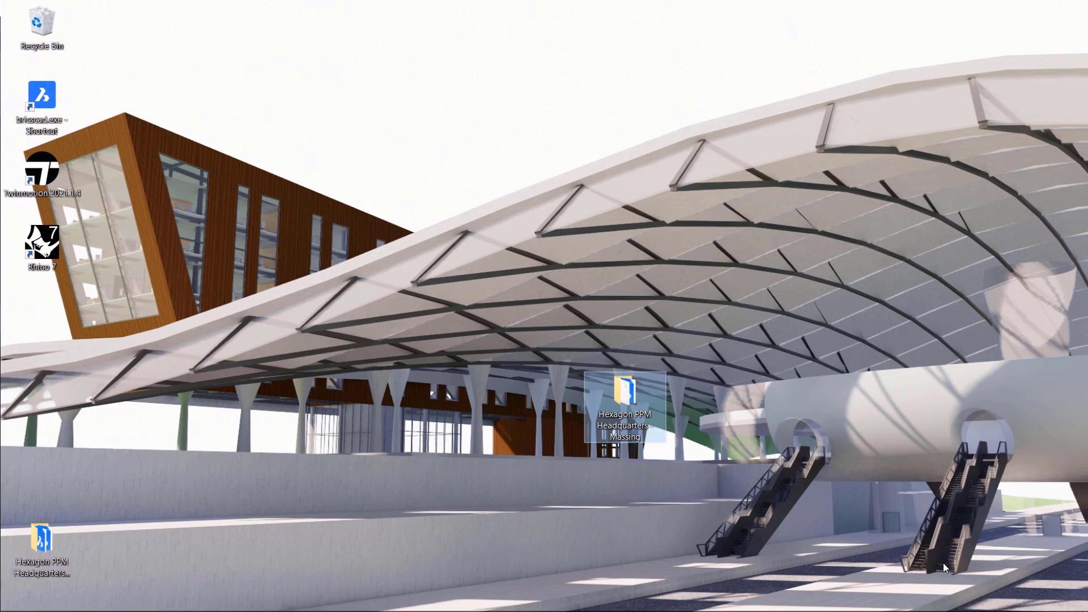
# Switch to the desktop, open the "Hexagon PPM Headquarters - Massing" folder and open the massing drawing in it.
pyautogui.doubleClick(643, 438)
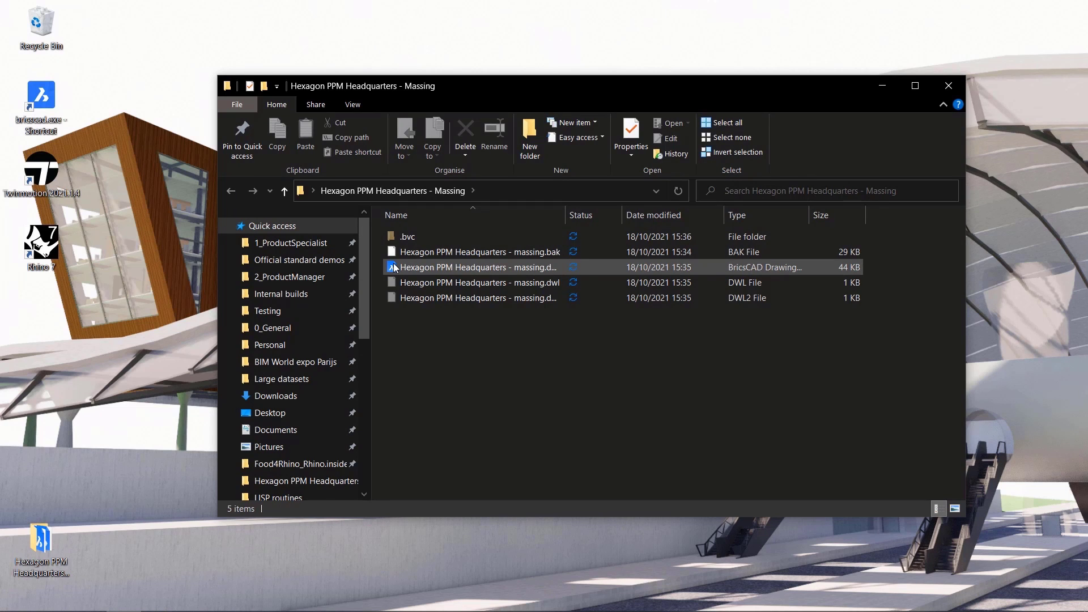
pyautogui.doubleClick(426, 268)
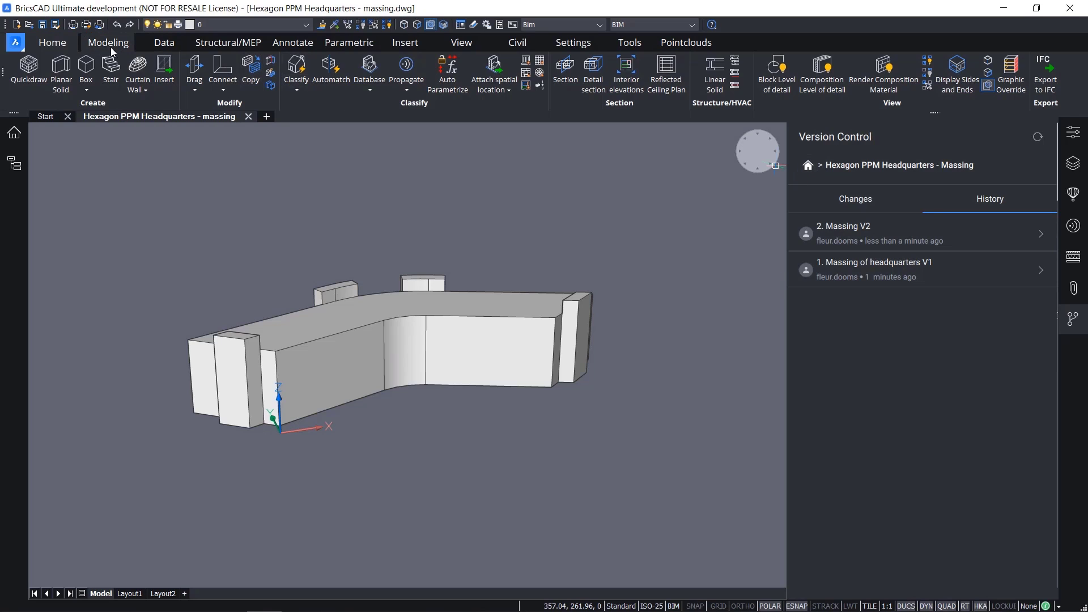
# Open LOD200.dwg from the desktop folder "Hexagon PPM Headquarters - LOD200" in BricsCAD.
pyautogui.click(15, 46)
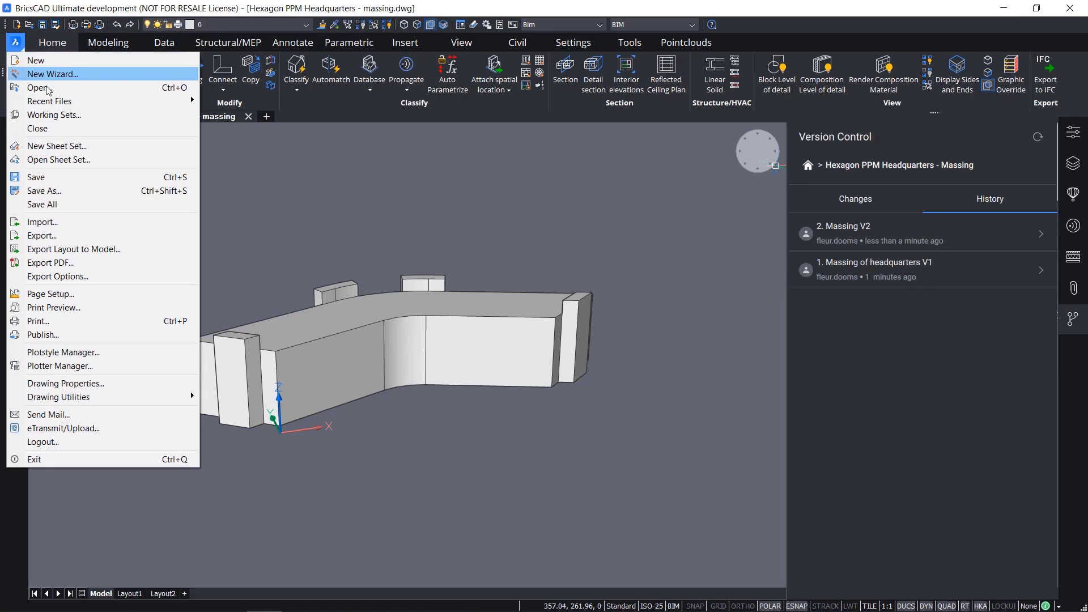
pyautogui.click(46, 86)
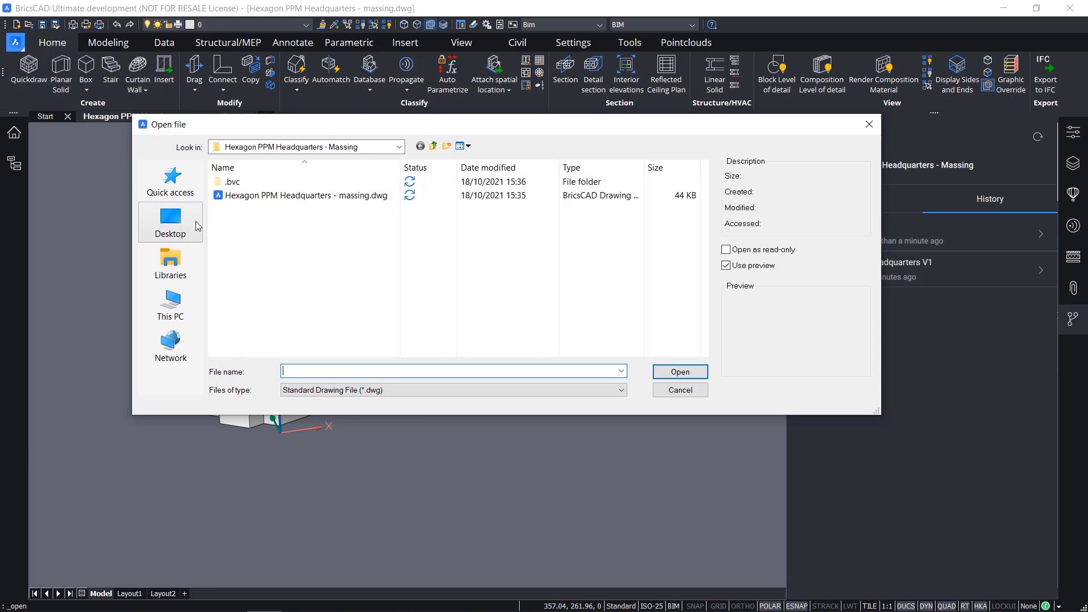
pyautogui.click(172, 222)
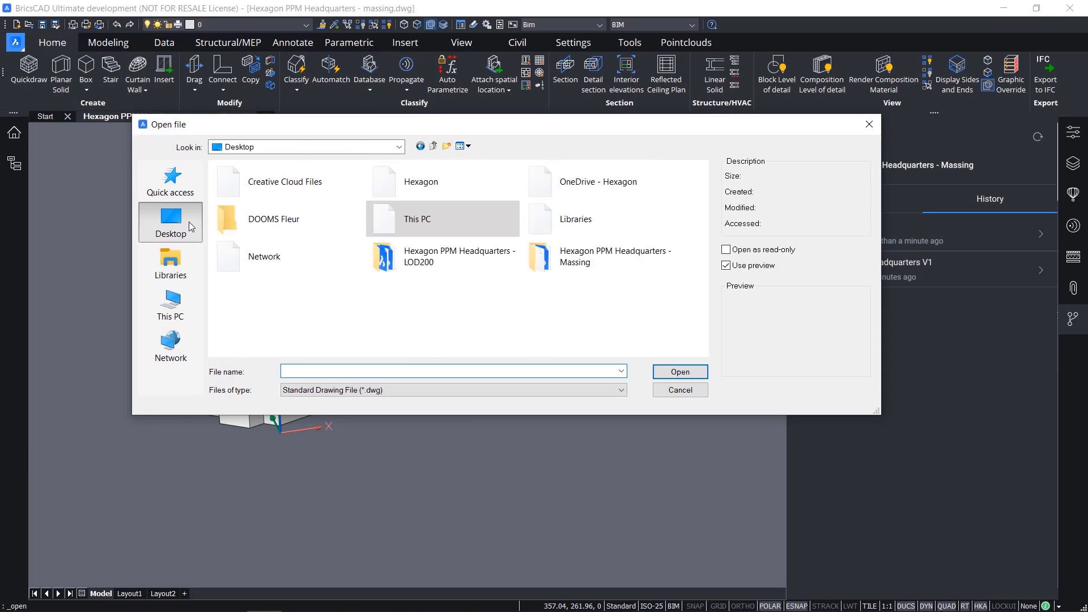
pyautogui.doubleClick(476, 267)
pyautogui.click(287, 214)
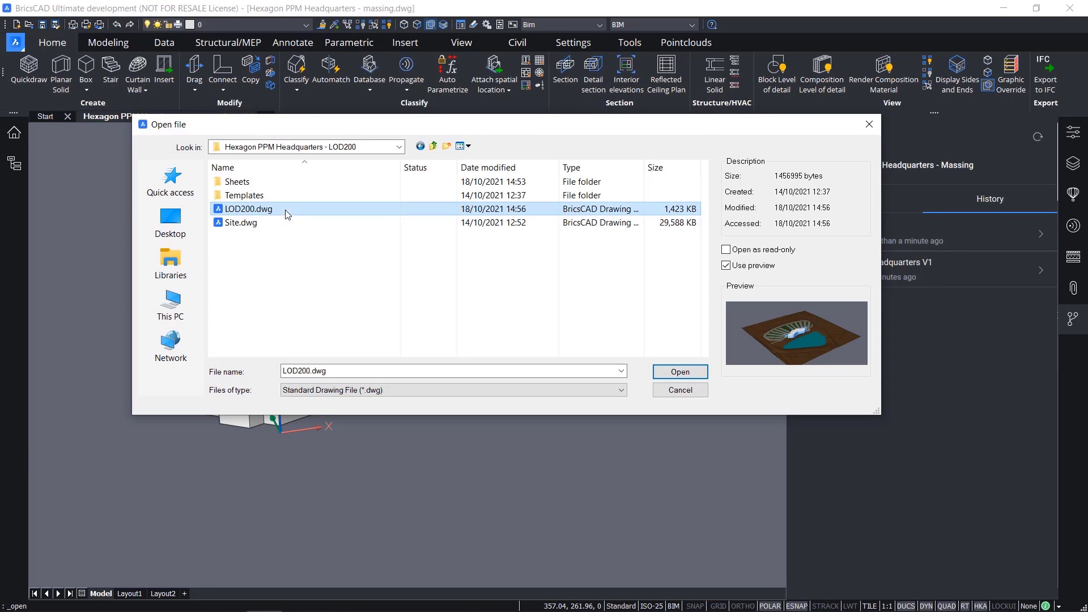
pyautogui.click(671, 375)
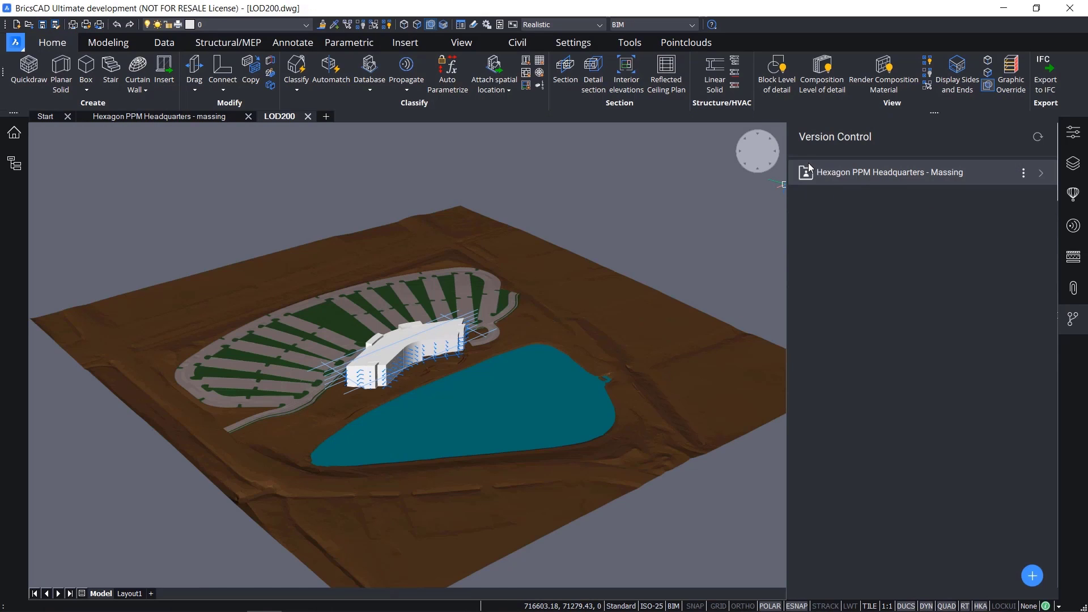
# Create a new version control project in the desktop folder "Hexagon PPM Headquarters - LOD200".
pyautogui.click(1031, 577)
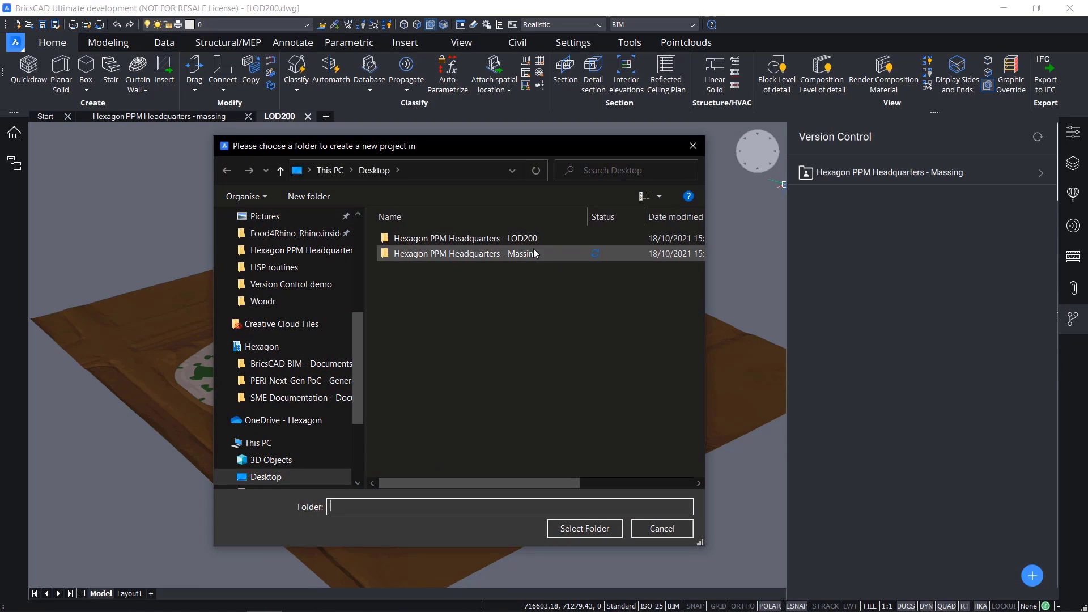
pyautogui.click(529, 242)
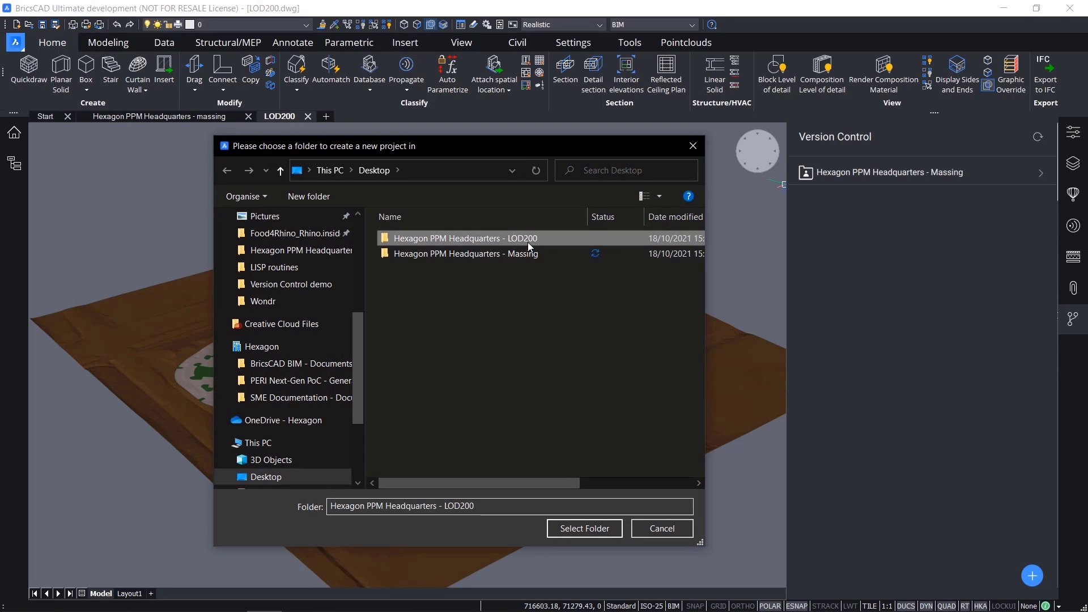
pyautogui.click(615, 529)
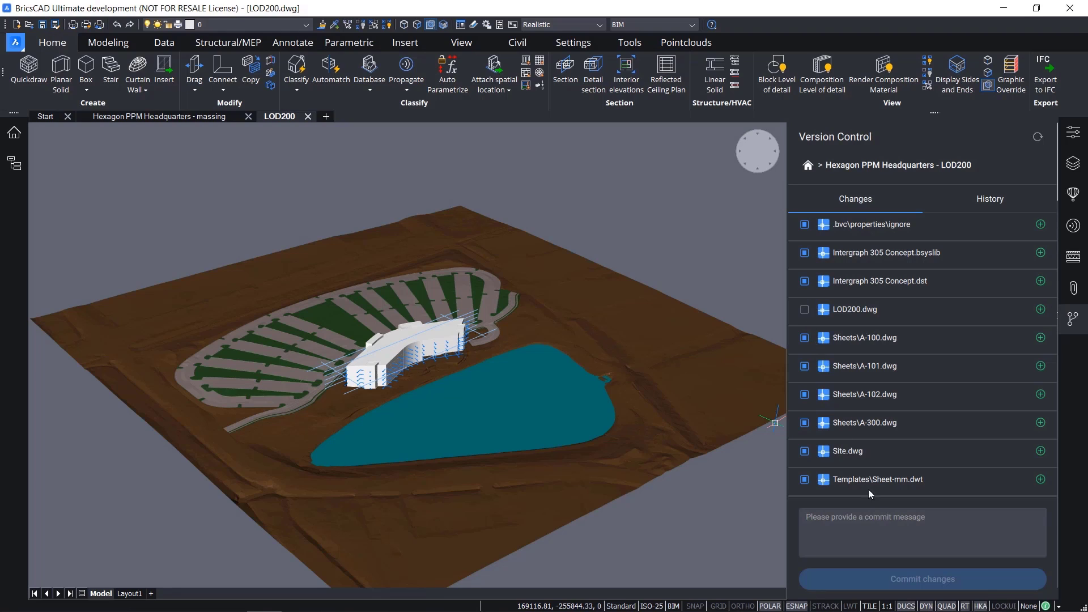
# Commit the project files except LOD200.dwg with the message "1. LOD 200 project without main building" and return to the list of local changes.
pyautogui.click(893, 539)
pyautogui.write('1. LOD 200')
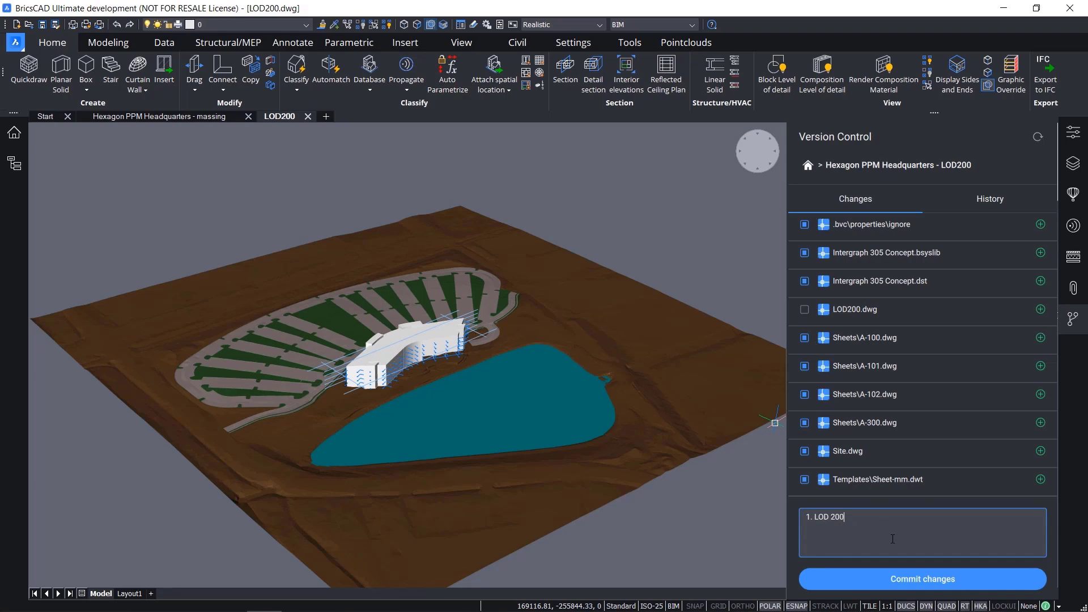
pyautogui.write(' project without main building')
pyautogui.click(908, 584)
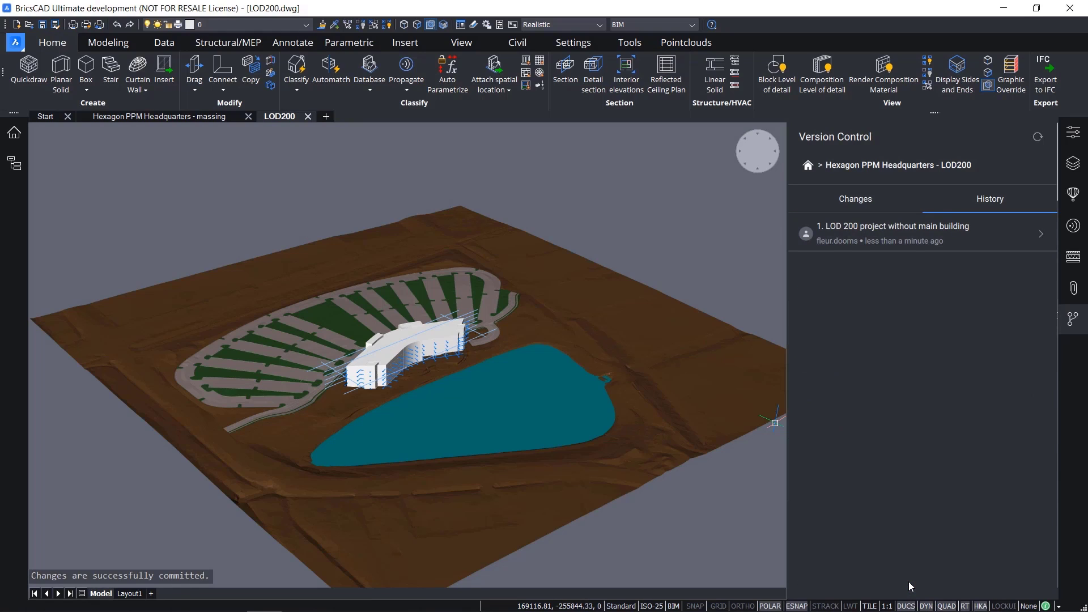
pyautogui.click(845, 204)
# Cut the building open at the upper plan section and extrude the interior grid bay between four columns at the bend by 4000 as a solid.
pyautogui.scroll(5, 344, 308)
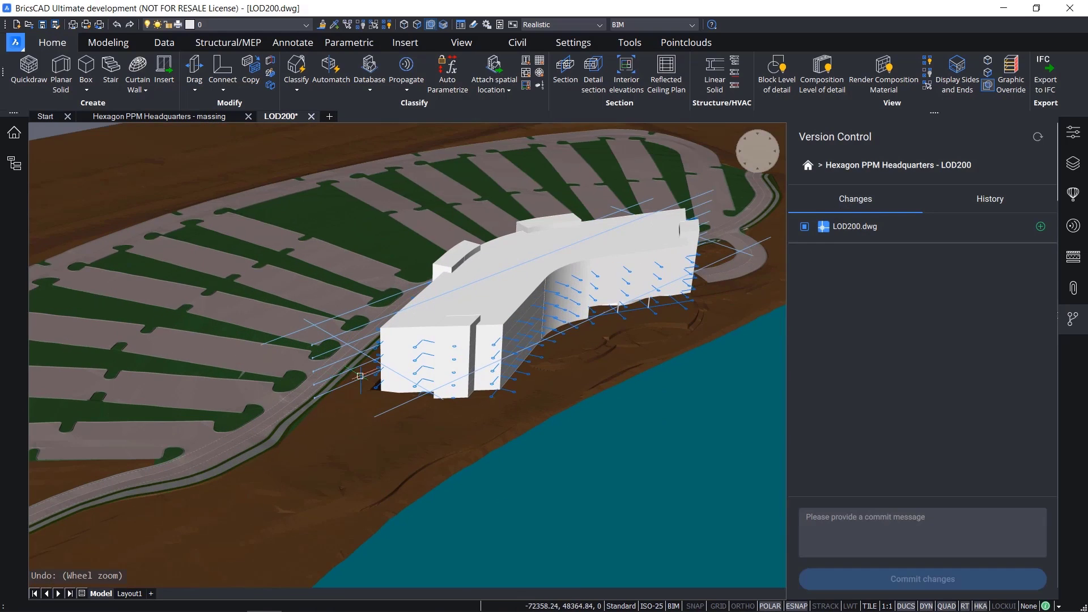
pyautogui.click(346, 308)
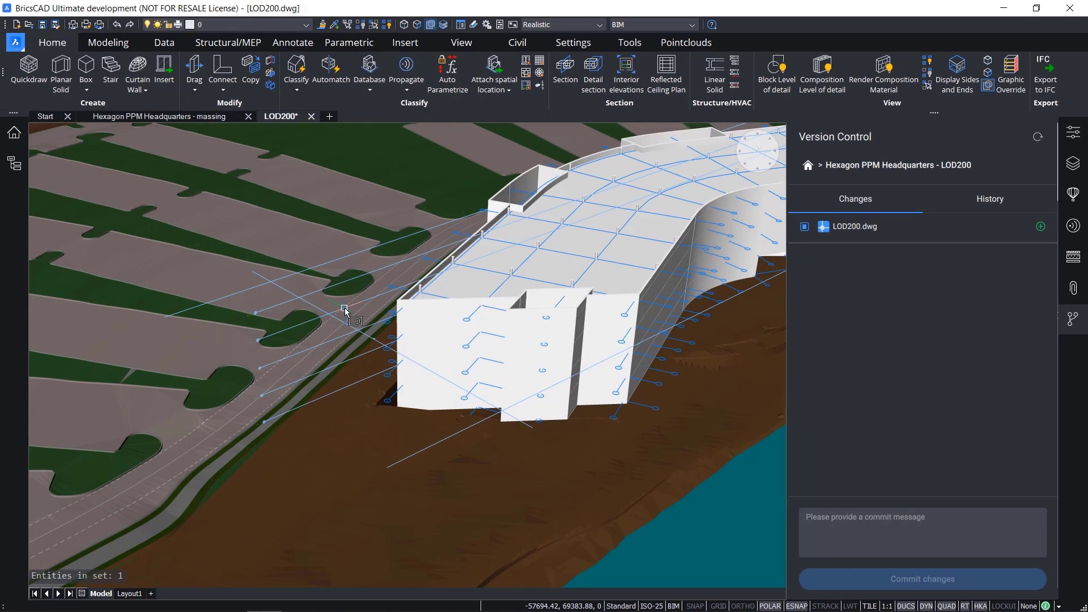
pyautogui.keyDown('shift'); pyautogui.moveTo(539, 309); pyautogui.dragTo(306, 388, button='middle'); pyautogui.keyUp('shift')
pyautogui.scroll(5, 496, 347)
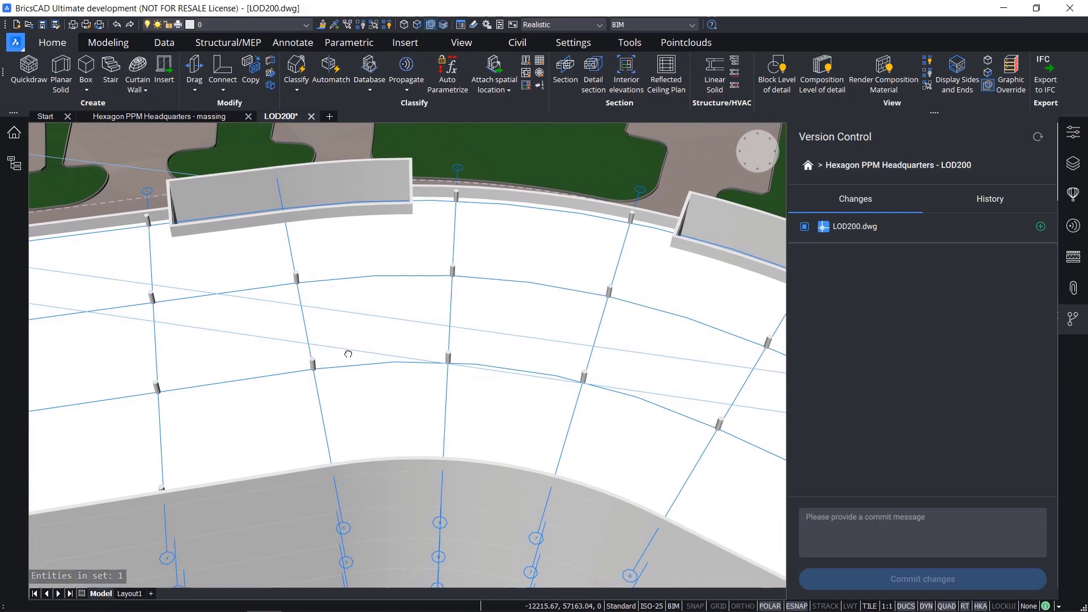
pyautogui.moveTo(590, 310)
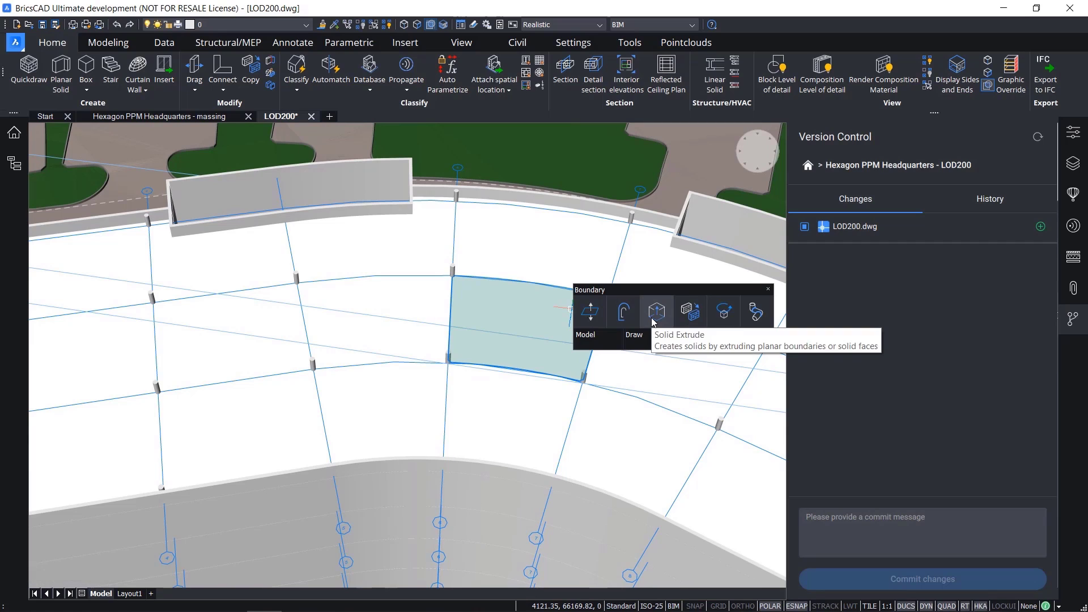
pyautogui.click(654, 321)
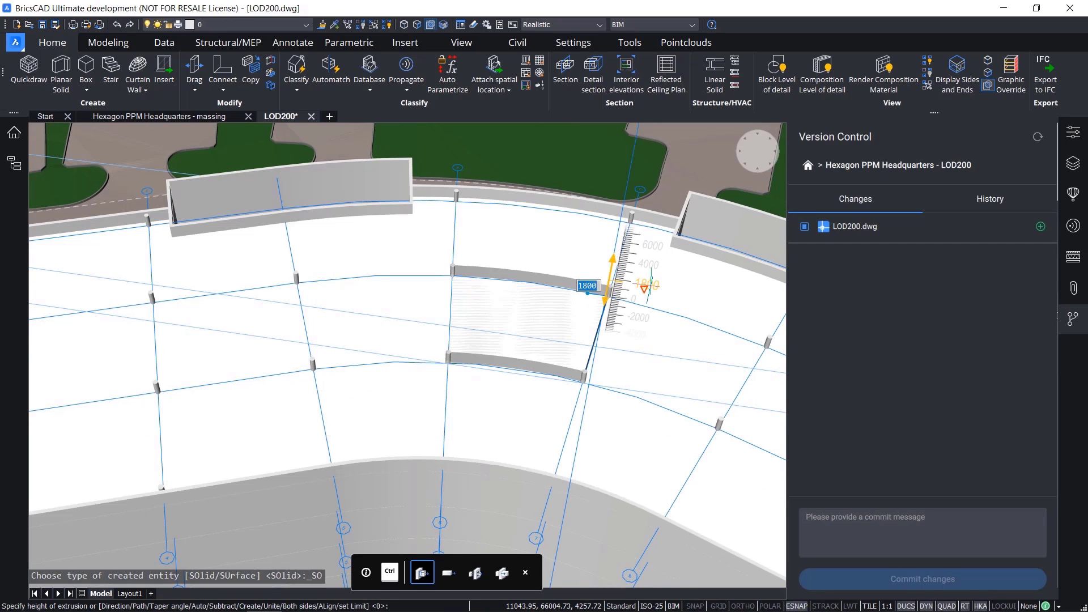
pyautogui.write('4000')
pyautogui.press('Return')
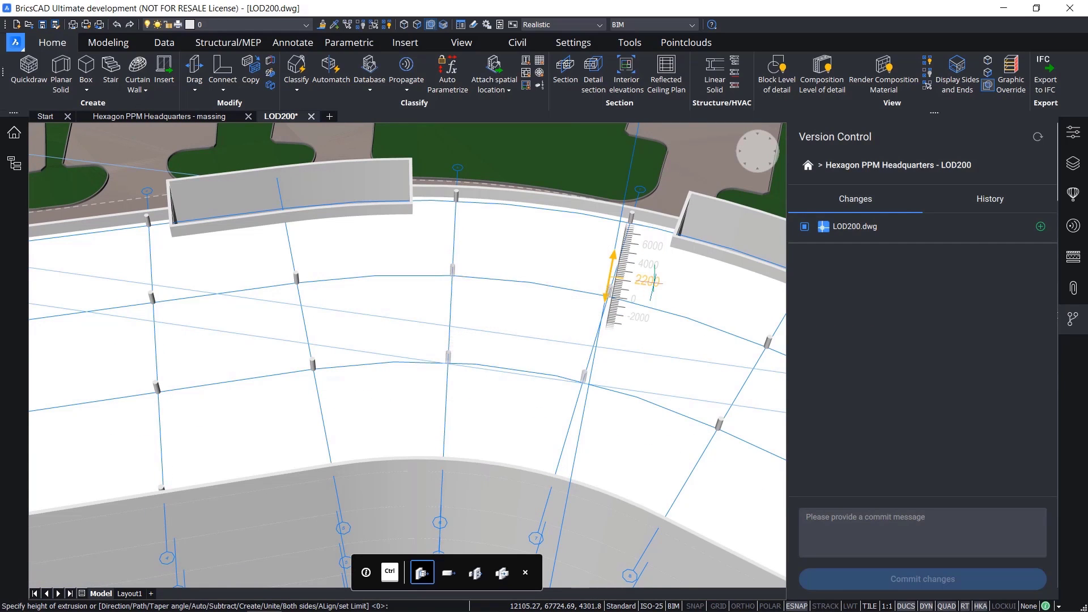
# Hollow out the extruded solid between the four columns at the bend using Shell with an offset distance of 200.
pyautogui.click(517, 328)
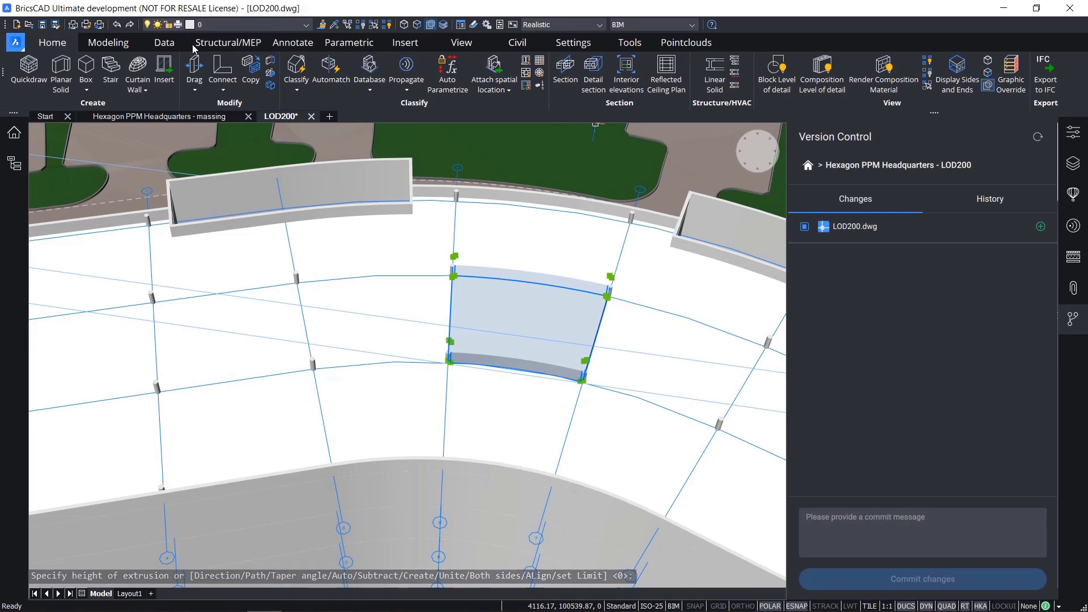
pyautogui.click(108, 43)
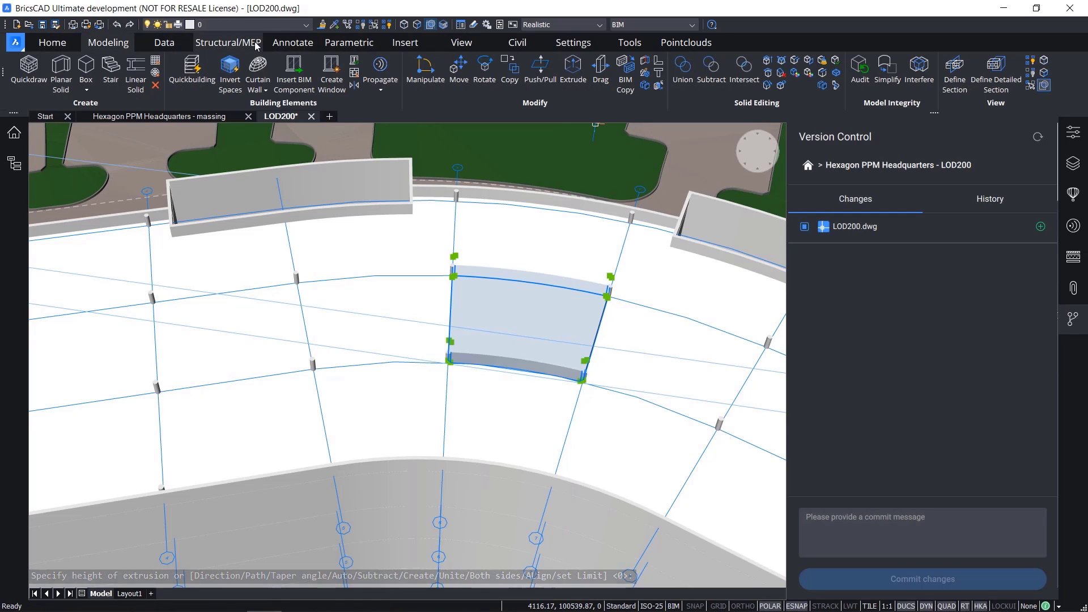
pyautogui.click(838, 74)
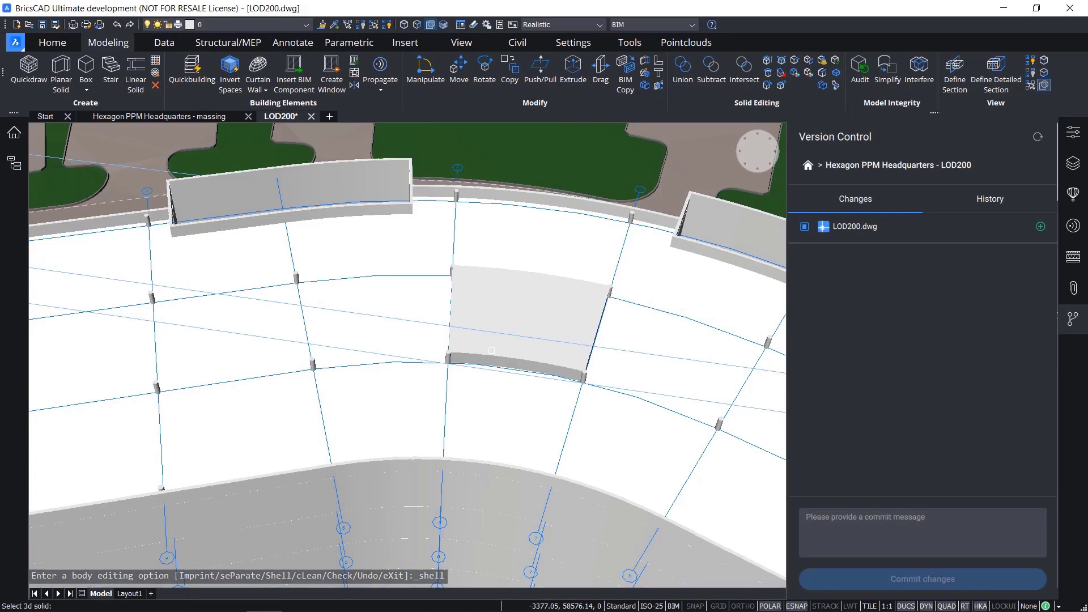
pyautogui.click(498, 366)
pyautogui.press('Return')
pyautogui.write('200')
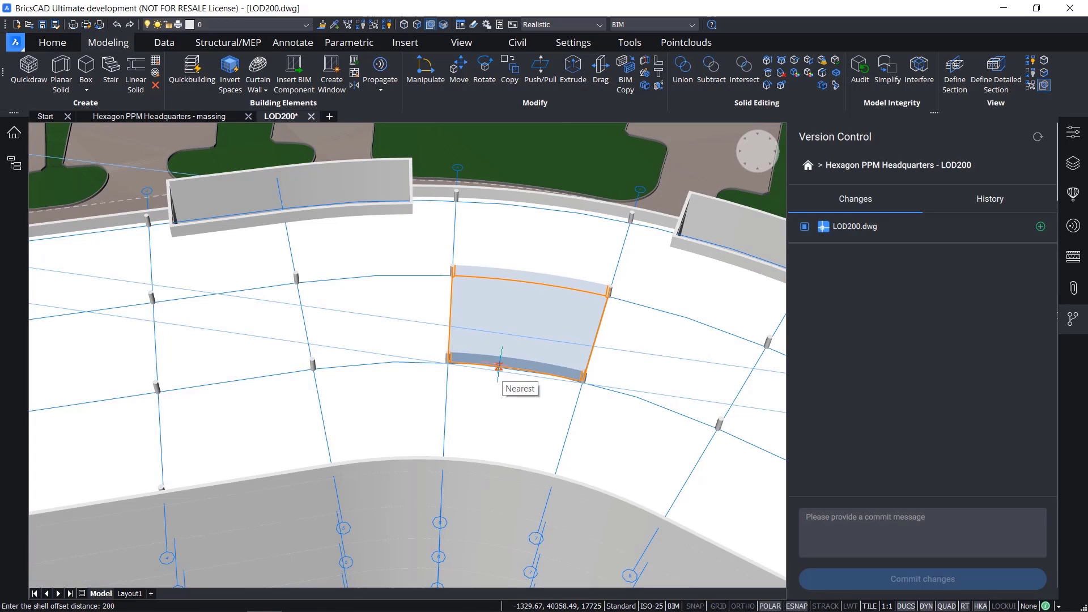
pyautogui.press('Return')
pyautogui.keyDown('shift'); pyautogui.moveTo(481, 241); pyautogui.dragTo(613, 293, button='middle'); pyautogui.keyUp('shift')
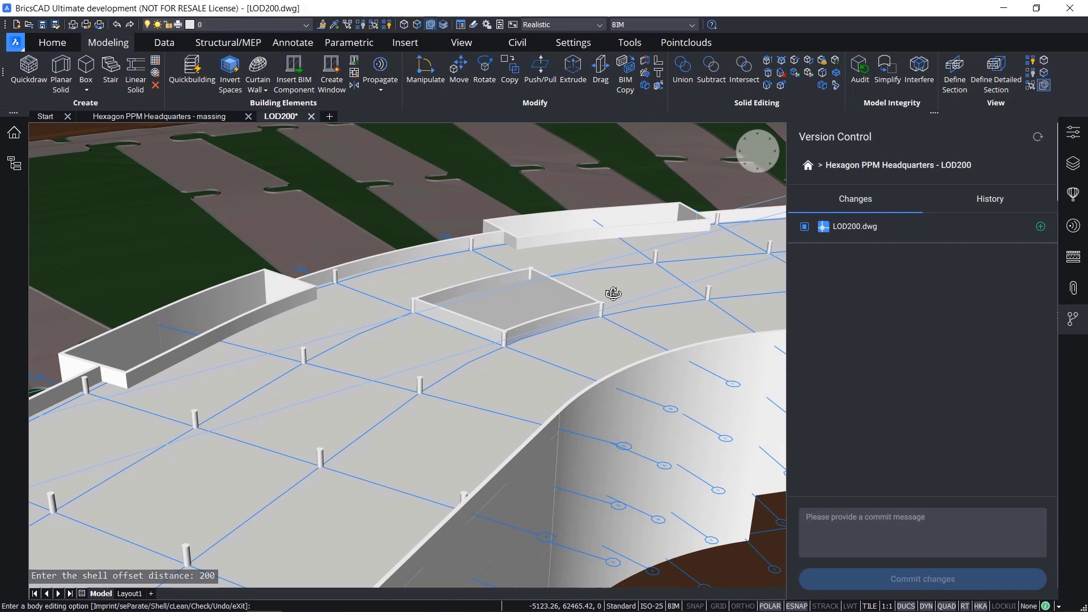
pyautogui.moveTo(523, 327)
pyautogui.click(541, 429)
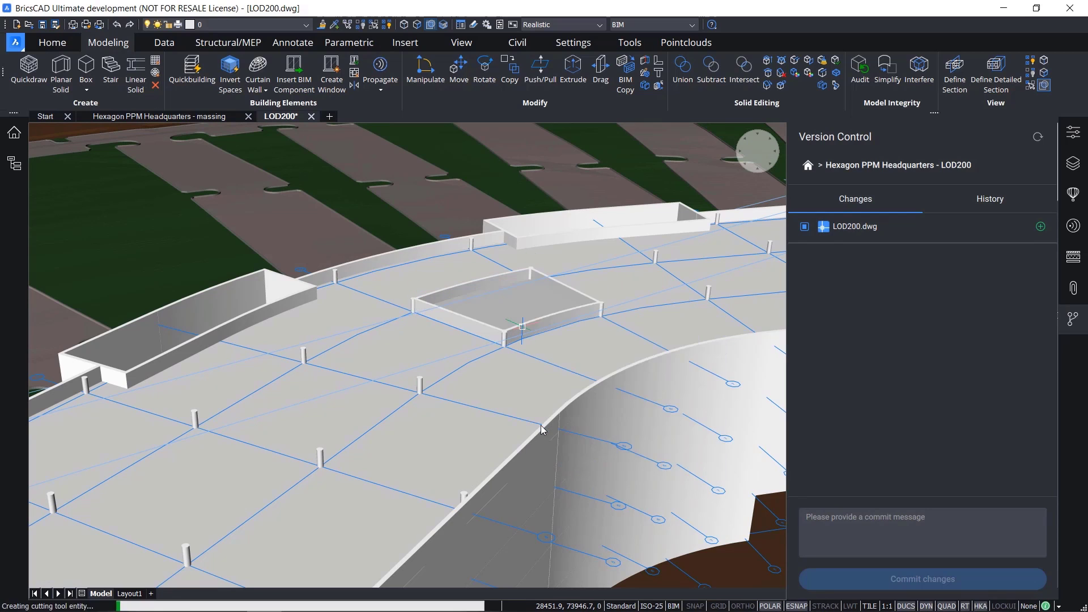
pyautogui.click(516, 312)
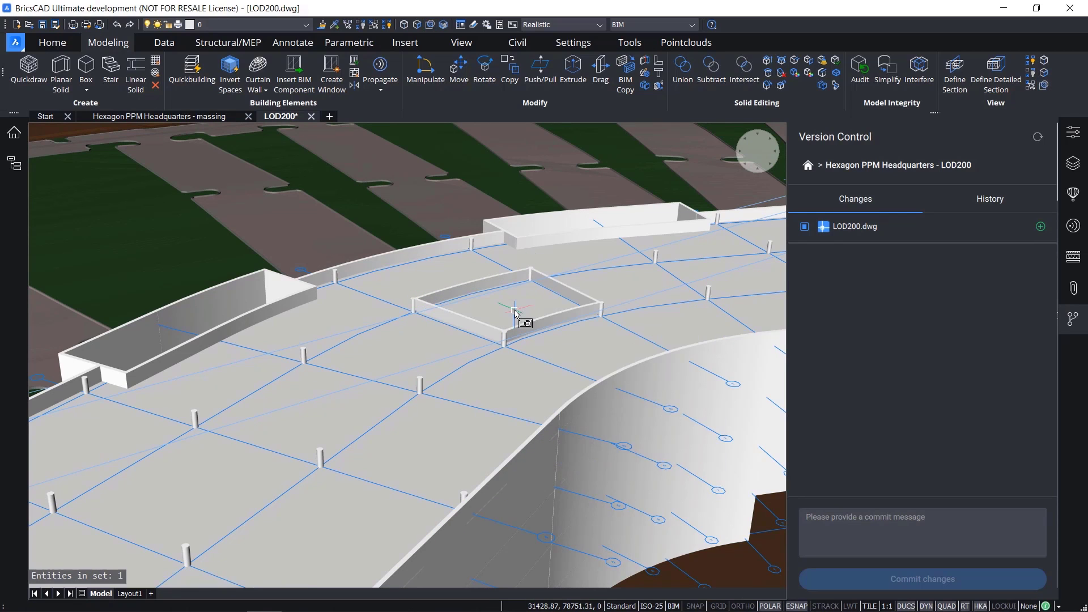
pyautogui.scroll(6, 513, 317)
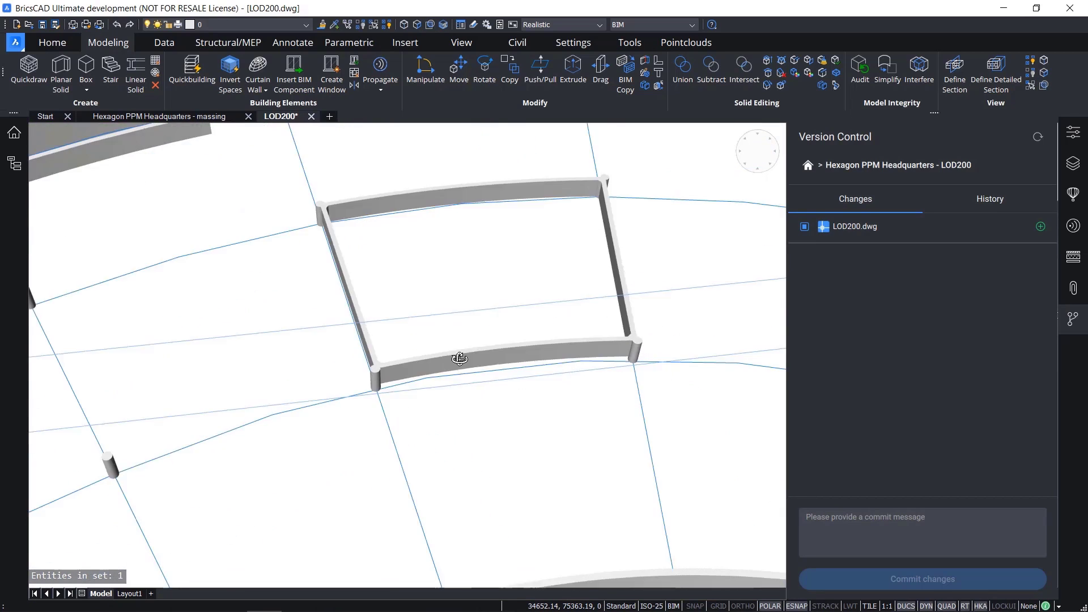
pyautogui.scroll(-10, 460, 358)
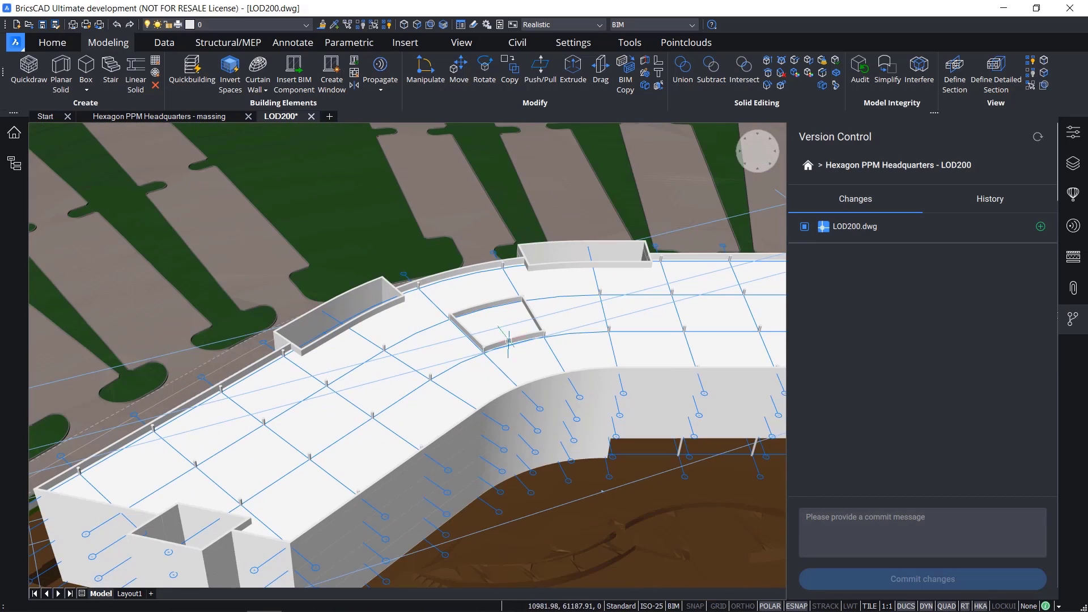
pyautogui.keyDown('shift'); pyautogui.moveTo(478, 409); pyautogui.dragTo(486, 386, button='middle'); pyautogui.keyUp('shift')
# Save and commit LOD200.dwg with the message "2. Modeled internal room on 4th floor", check the history and return to the local changes.
pyautogui.click(852, 518)
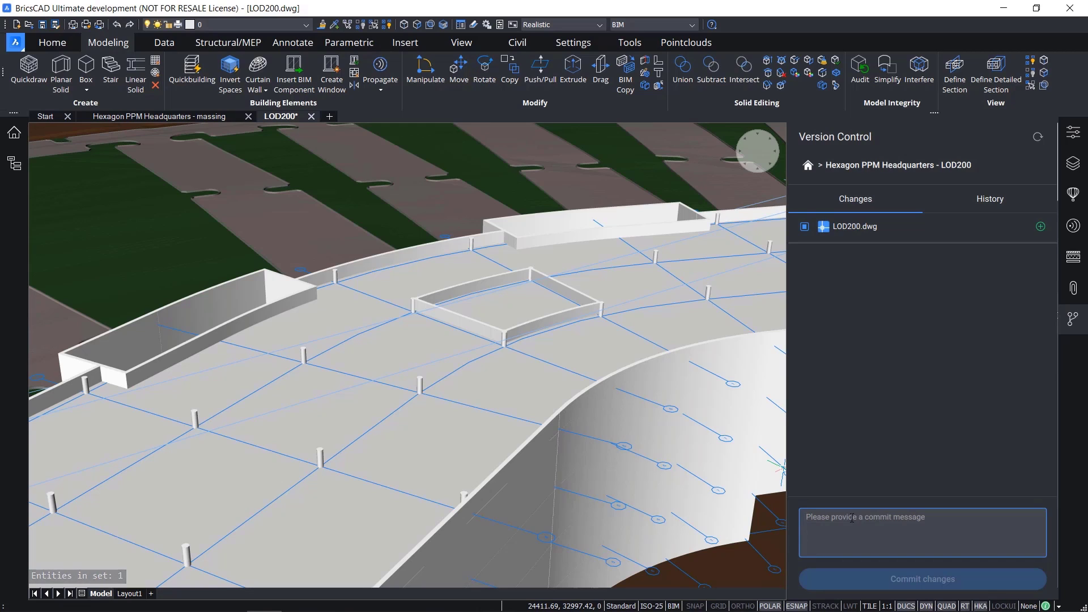
pyautogui.write('2. Modeled Intr')
pyautogui.press('BackSpace')
pyautogui.press('BackSpace')
pyautogui.press('BackSpace')
pyautogui.press('BackSpace')
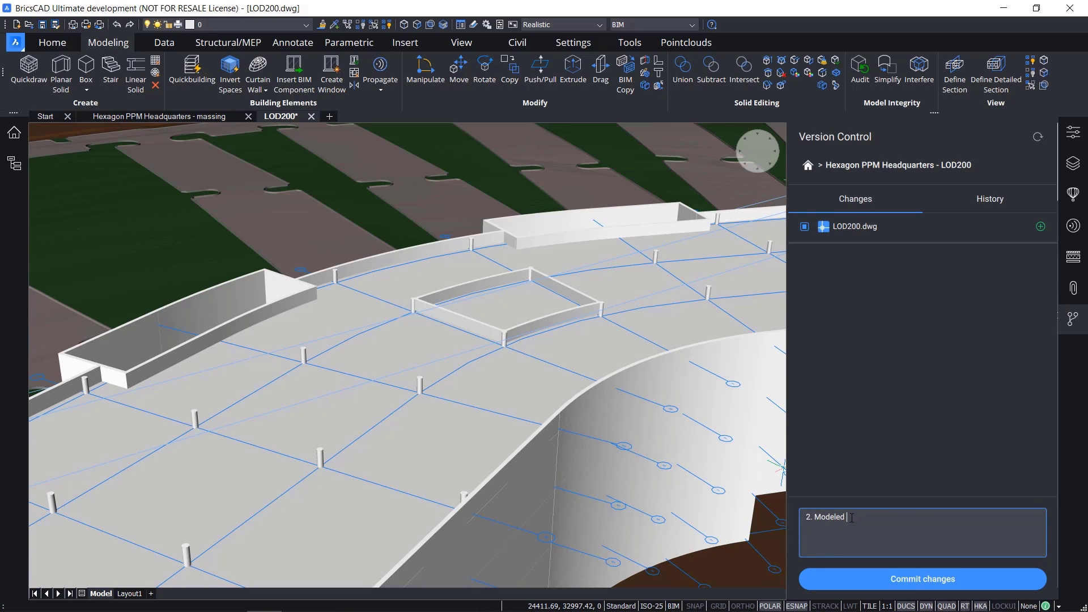
pyautogui.write('internal roomson 4th floor')
pyautogui.click(877, 581)
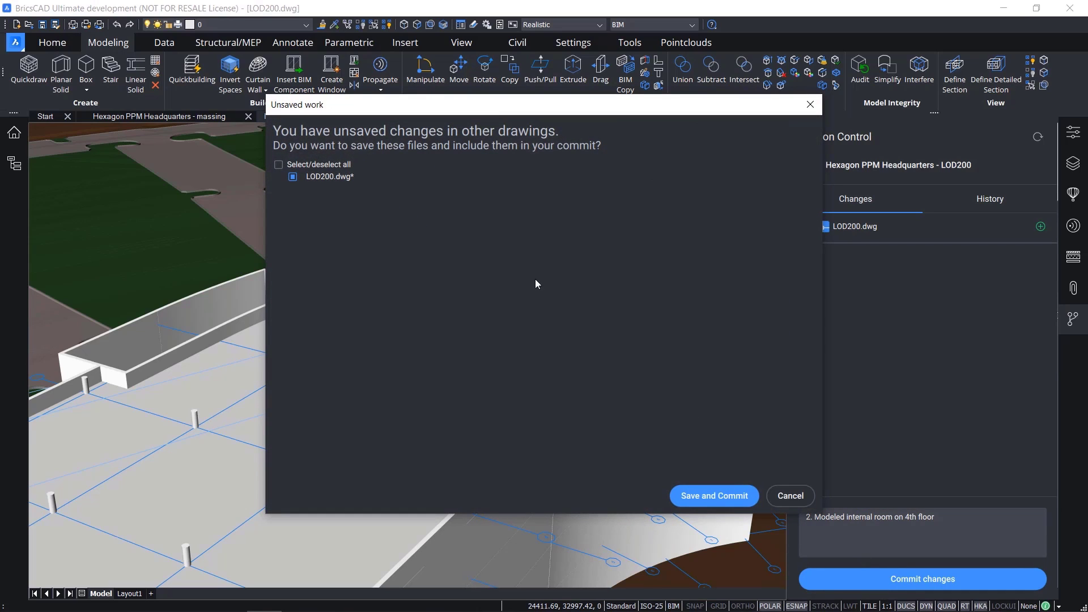
pyautogui.click(292, 179)
pyautogui.click(293, 177)
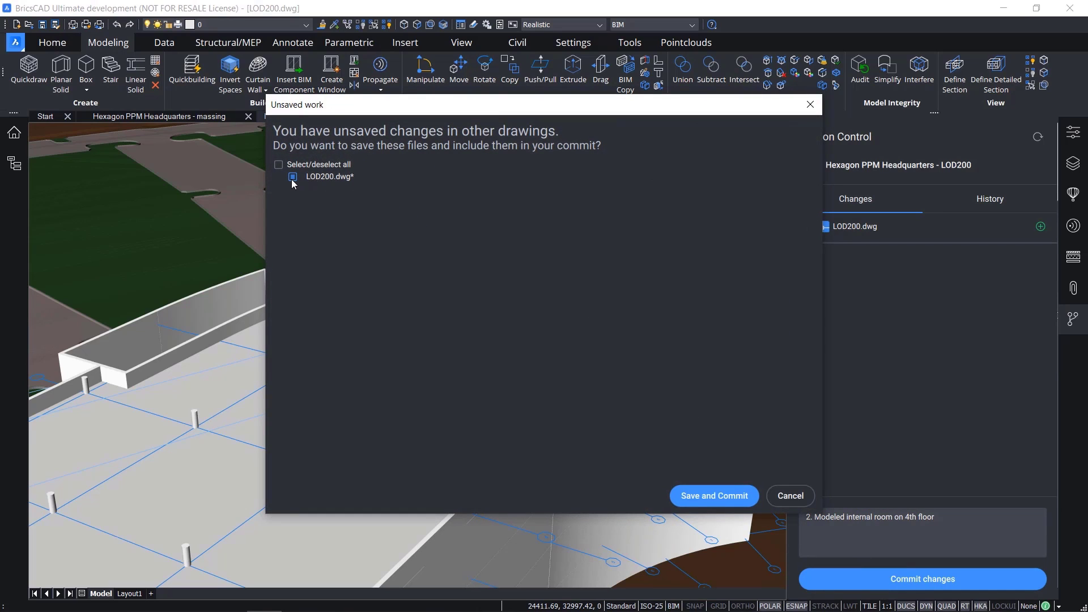
pyautogui.click(708, 496)
pyautogui.click(968, 201)
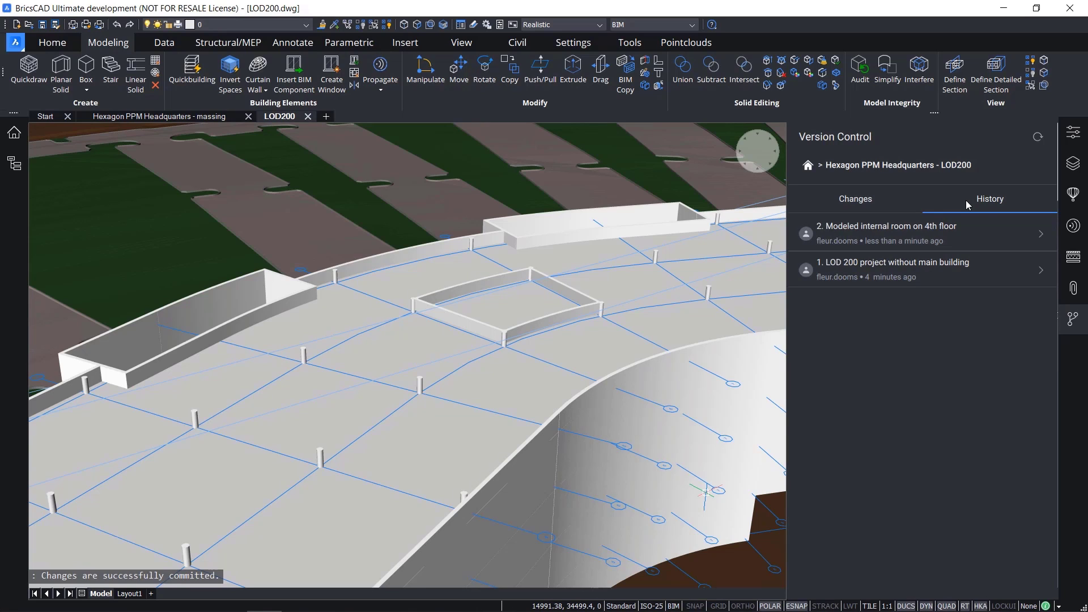
pyautogui.click(883, 200)
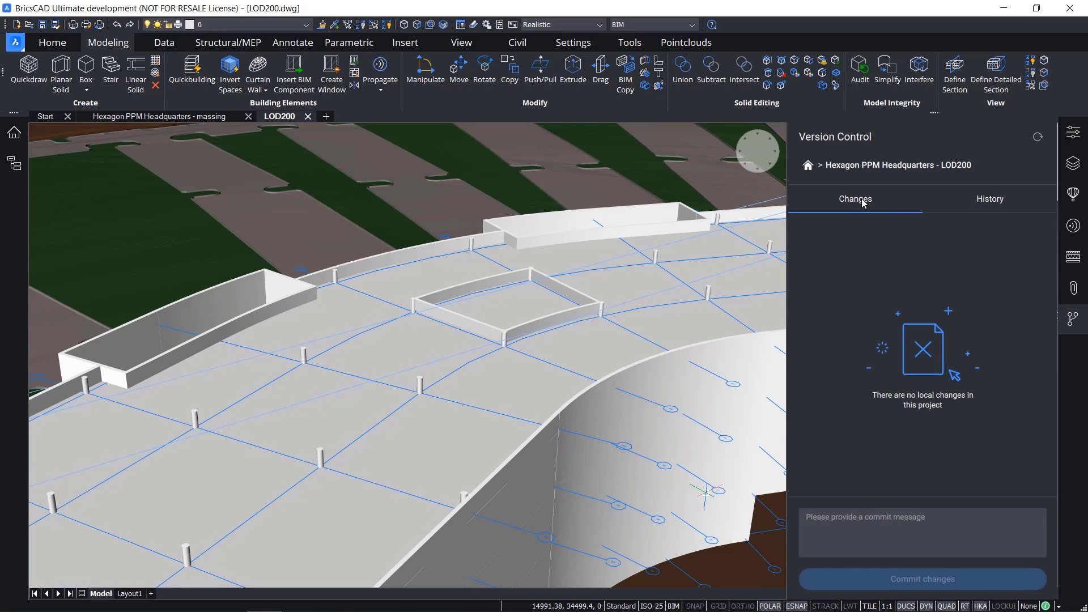
# Create a curtain wall on the curved lower facade face at the inner bend of the building.
pyautogui.keyDown('shift'); pyautogui.moveTo(731, 436); pyautogui.dragTo(619, 417, button='middle'); pyautogui.keyUp('shift')
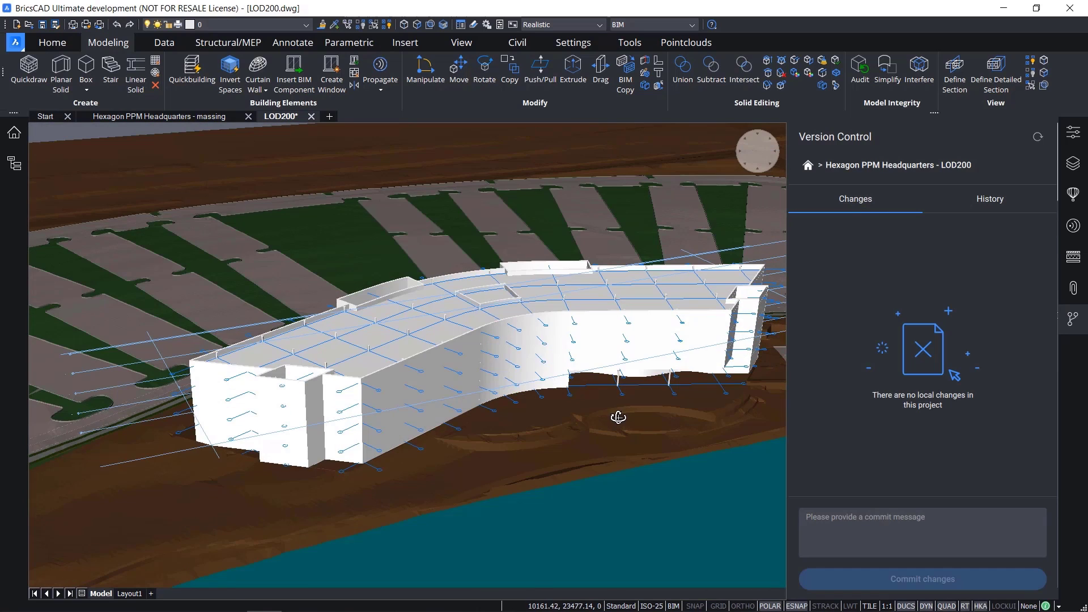
pyautogui.scroll(5, 619, 417)
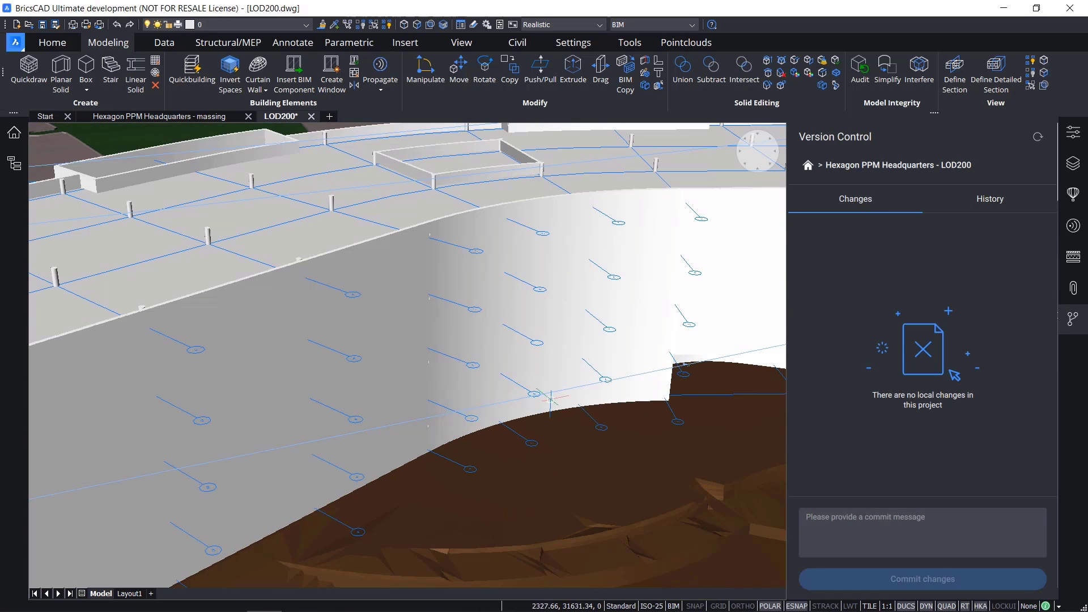
pyautogui.click(566, 361)
pyautogui.moveTo(589, 436)
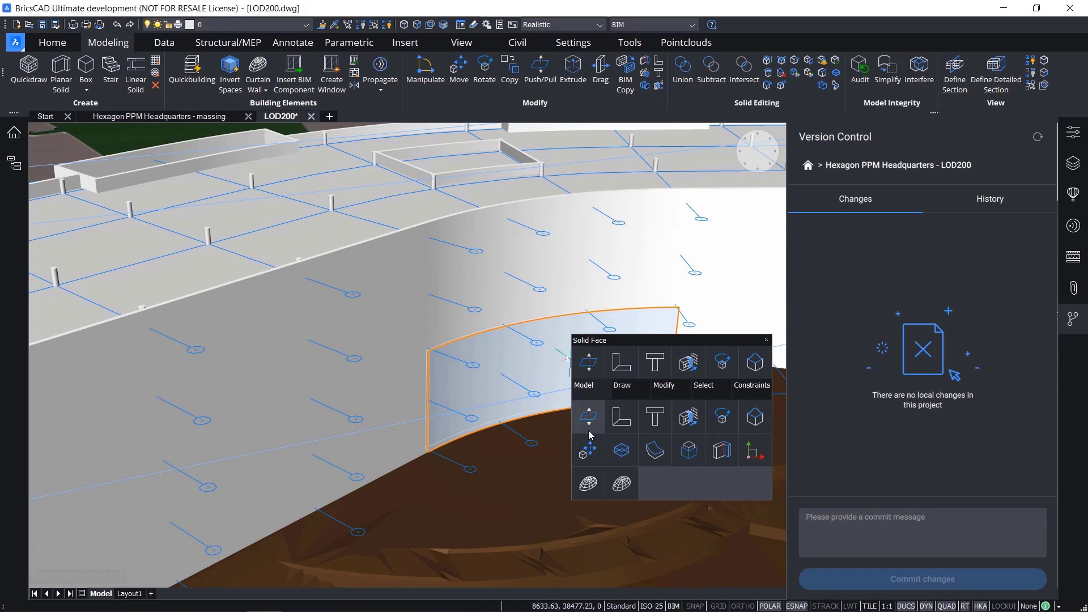
pyautogui.click(588, 484)
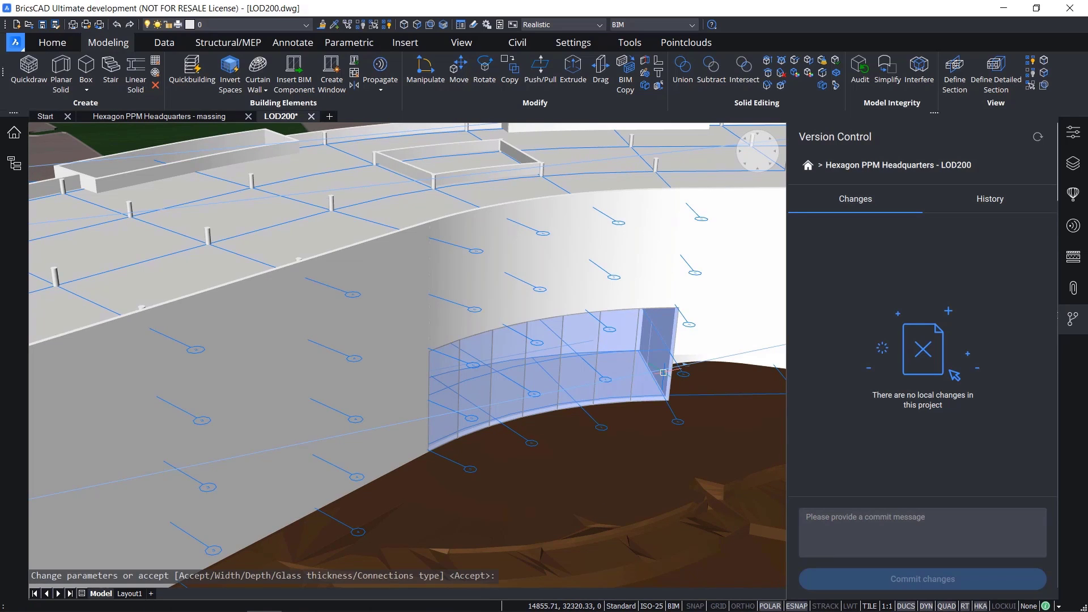
# Turn off the clipping of the upper plan section to show the whole building.
pyautogui.keyDown('shift'); pyautogui.moveTo(663, 373); pyautogui.dragTo(680, 411, button='middle'); pyautogui.keyUp('shift')
pyautogui.scroll(-4, 666, 407)
pyautogui.moveTo(602, 365); pyautogui.dragTo(694, 348, button='middle')
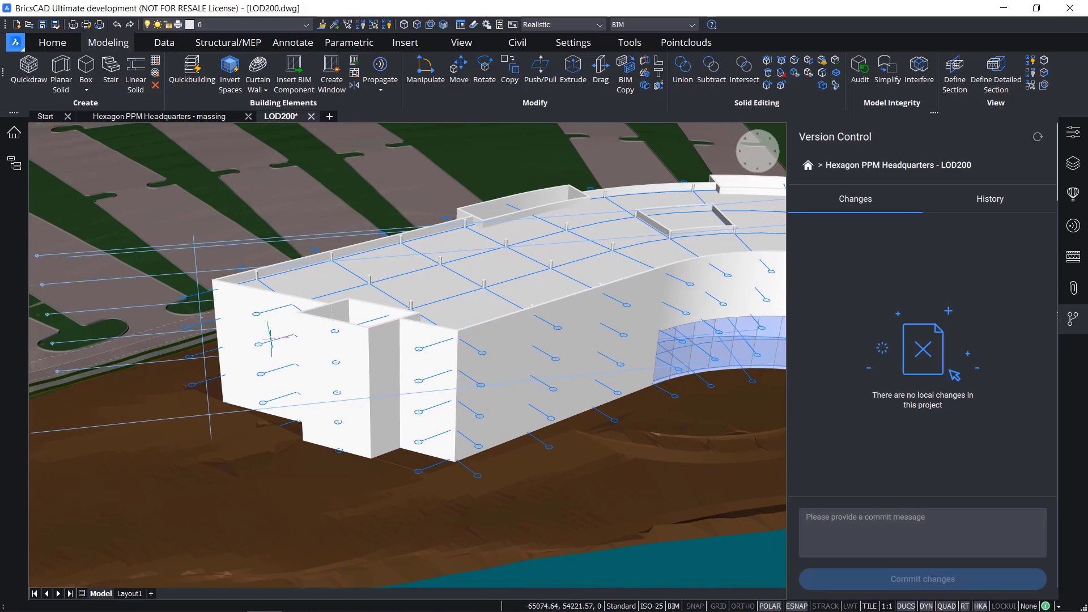
pyautogui.doubleClick(87, 281)
pyautogui.scroll(-4, 412, 297)
pyautogui.moveTo(412, 296); pyautogui.dragTo(250, 356, button='middle')
# Save LOD200.dwg and regenerate the 4th floor plan section.
pyautogui.hotkey('ctrl', 's')
pyautogui.moveTo(85, 347)
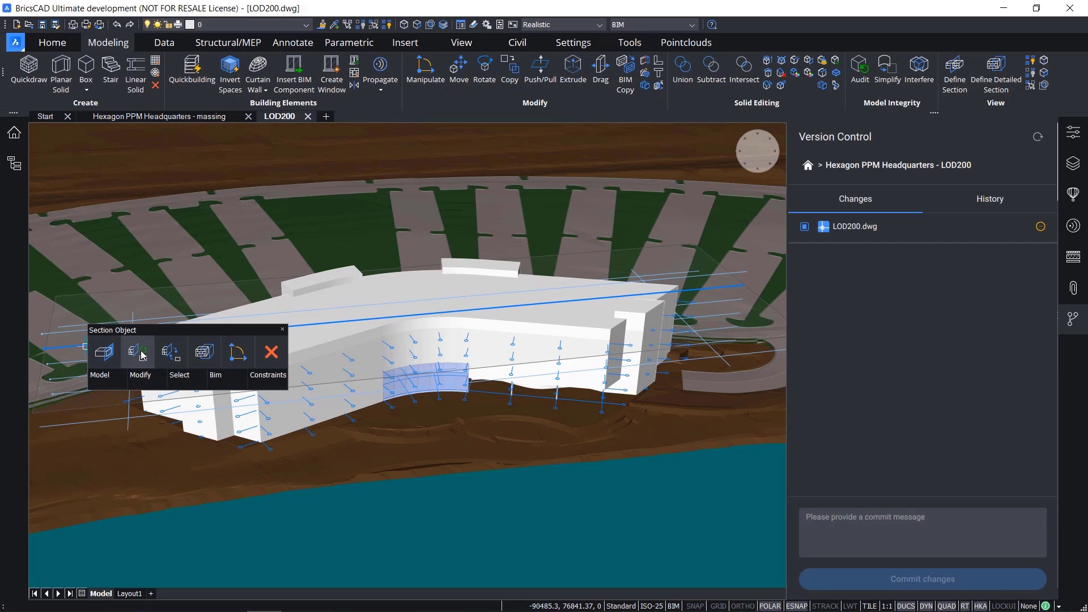
pyautogui.press('Escape')
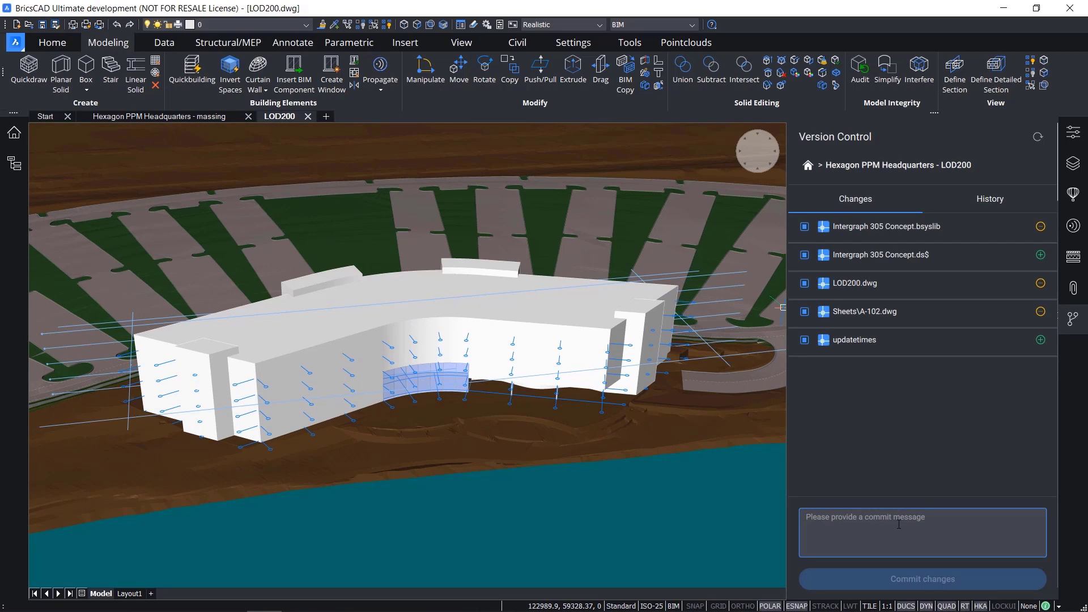
# Commit all listed changes with the message "3. Added curtainwall and regenerated section on 4th floor" and inspect the files in that commit.
pyautogui.click(899, 524)
pyautogui.write('3. Add')
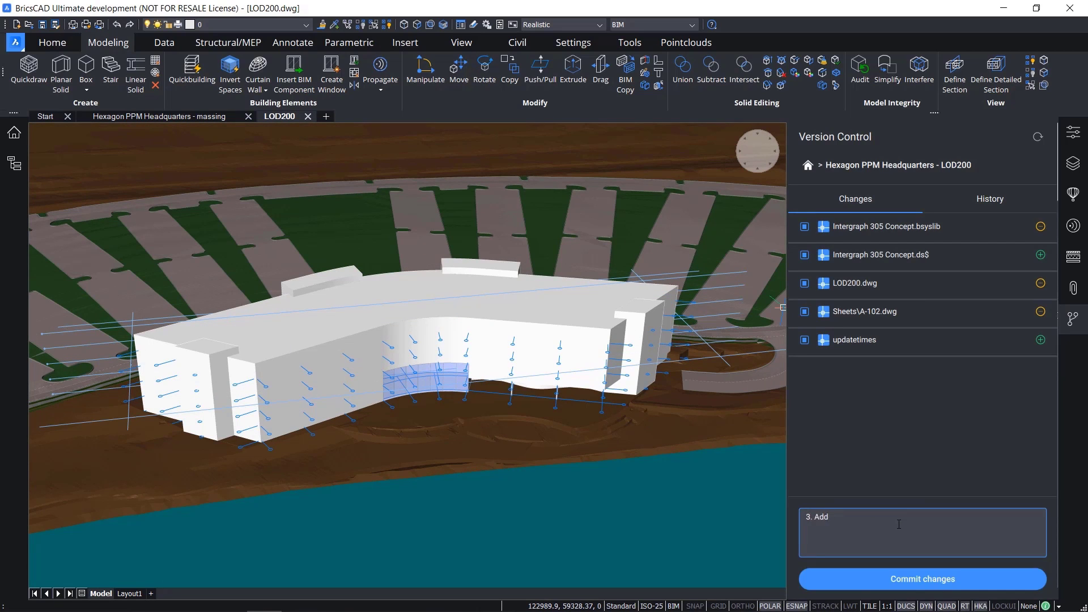
pyautogui.write('ed curtainwall and regenerated section on 4th floor')
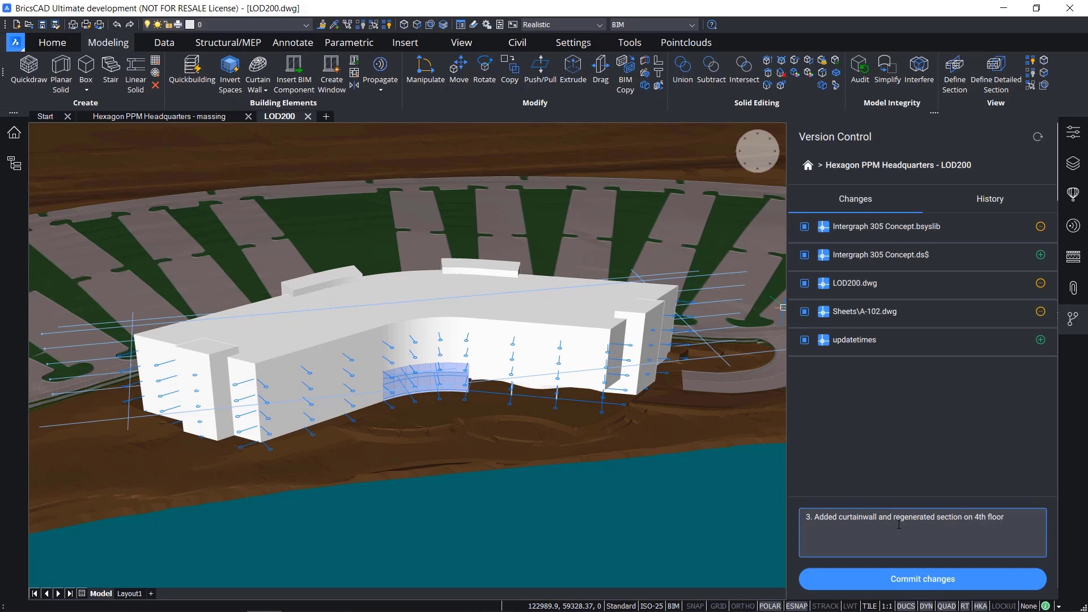
pyautogui.click(907, 578)
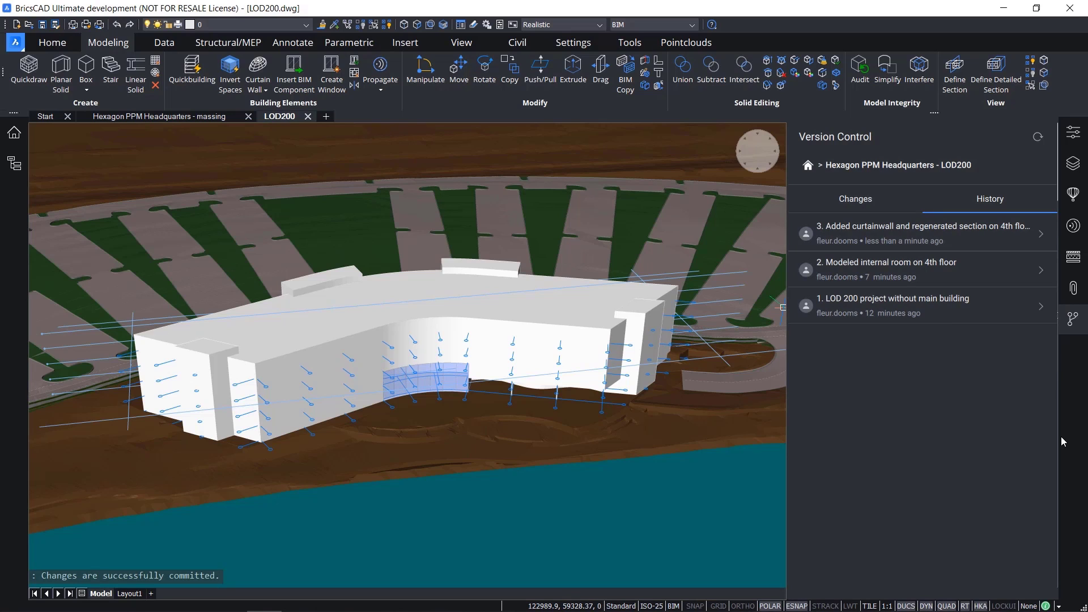
pyautogui.click(933, 235)
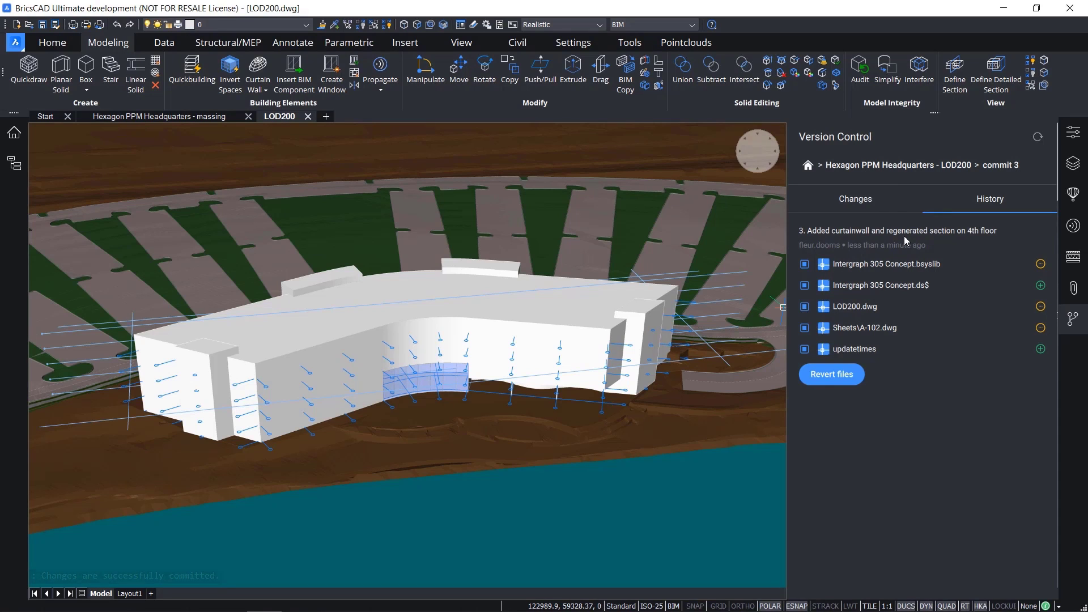
pyautogui.click(924, 166)
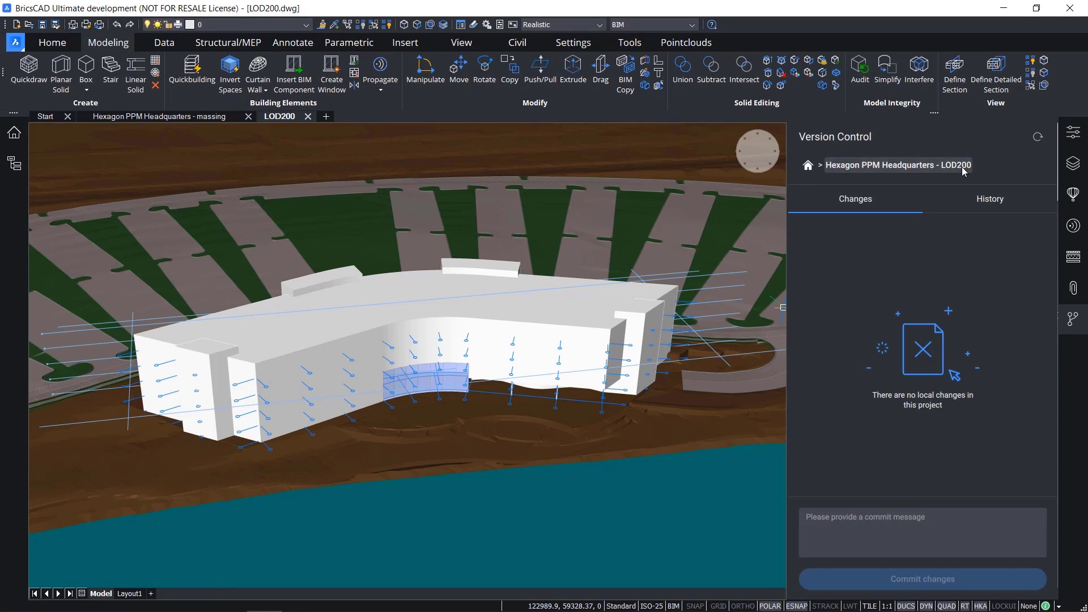
# Close the LOD200 drawing and revert LOD200.dwg to the commit "2. Modeled internal room on 4th floor".
pyautogui.click(968, 202)
pyautogui.click(955, 270)
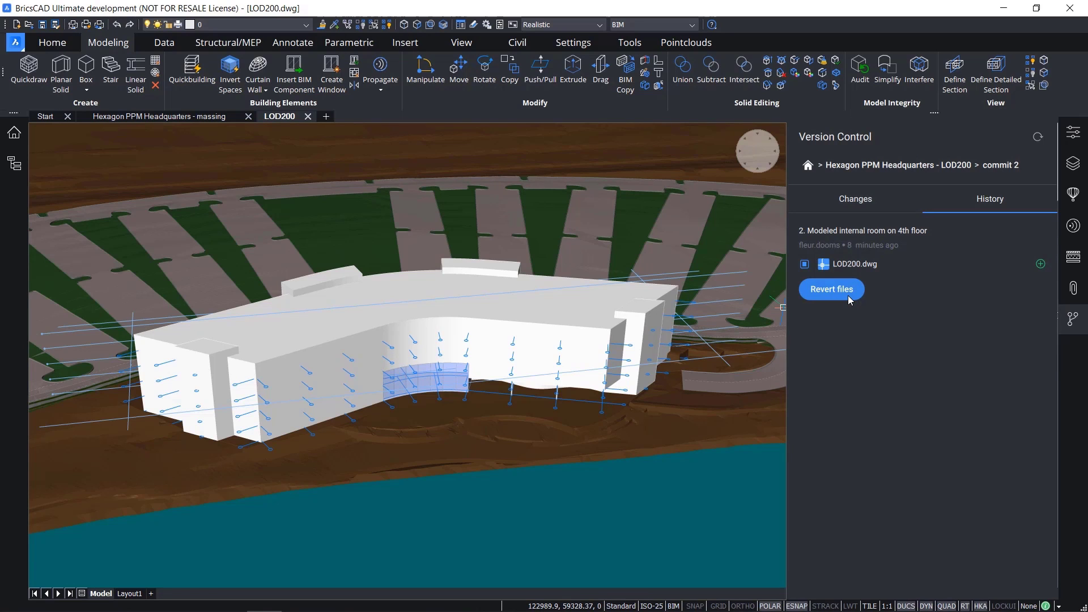
pyautogui.click(308, 117)
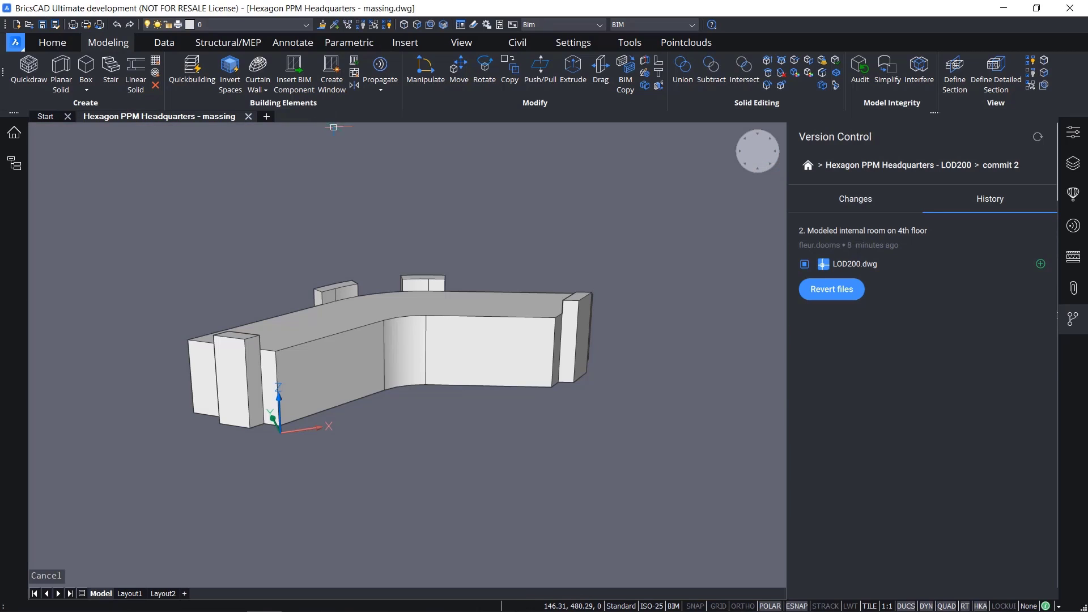
pyautogui.click(855, 291)
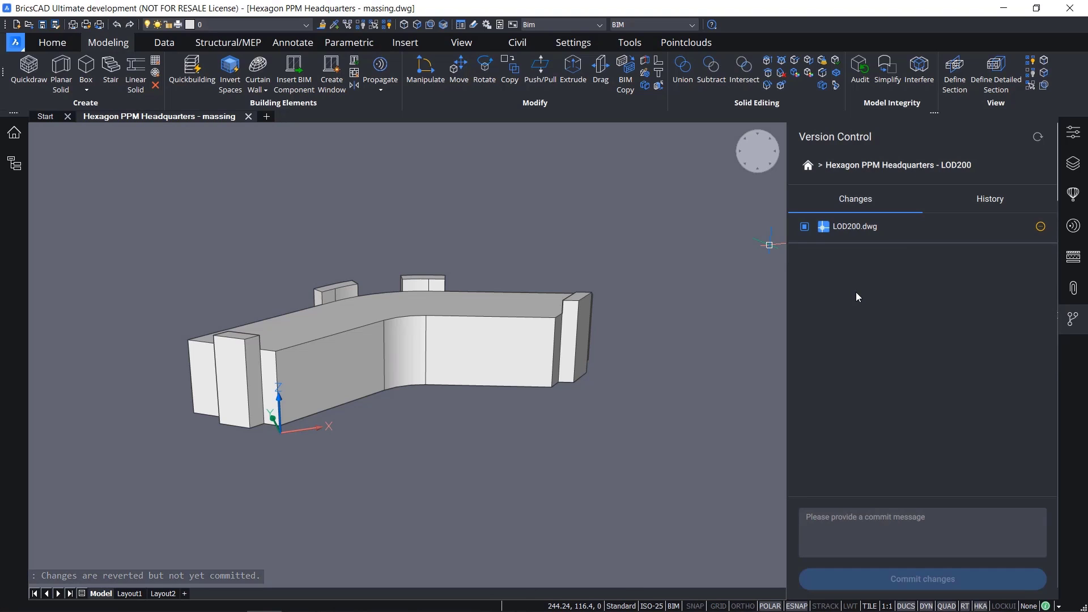
# Enter the commit message "Reverted to 2. Modeled internal room on 4th floor" for the reverted LOD200.dwg.
pyautogui.click(895, 529)
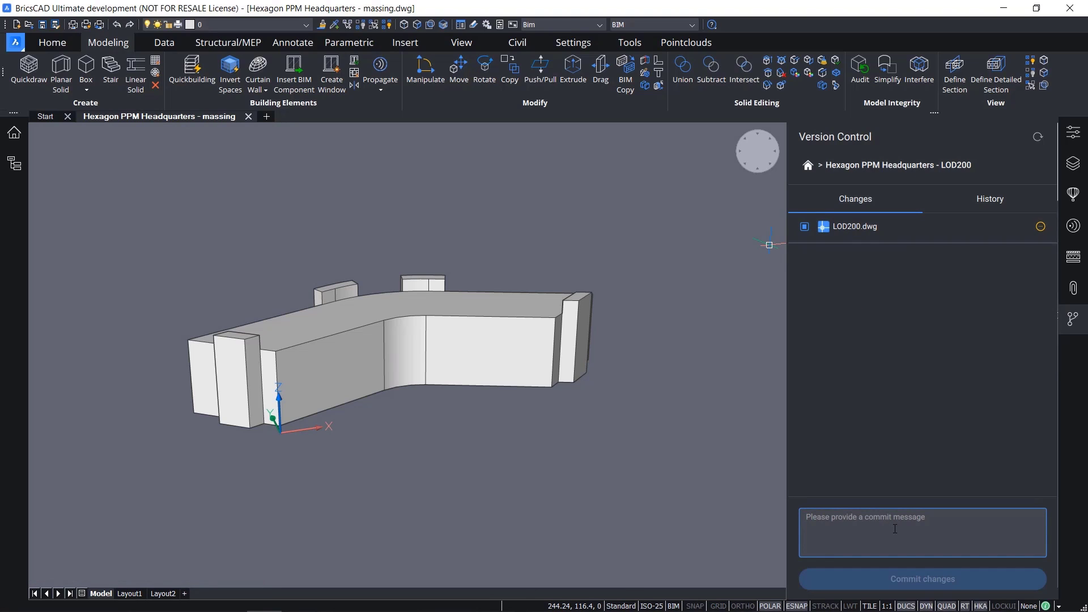
pyautogui.write('Reverted to ')
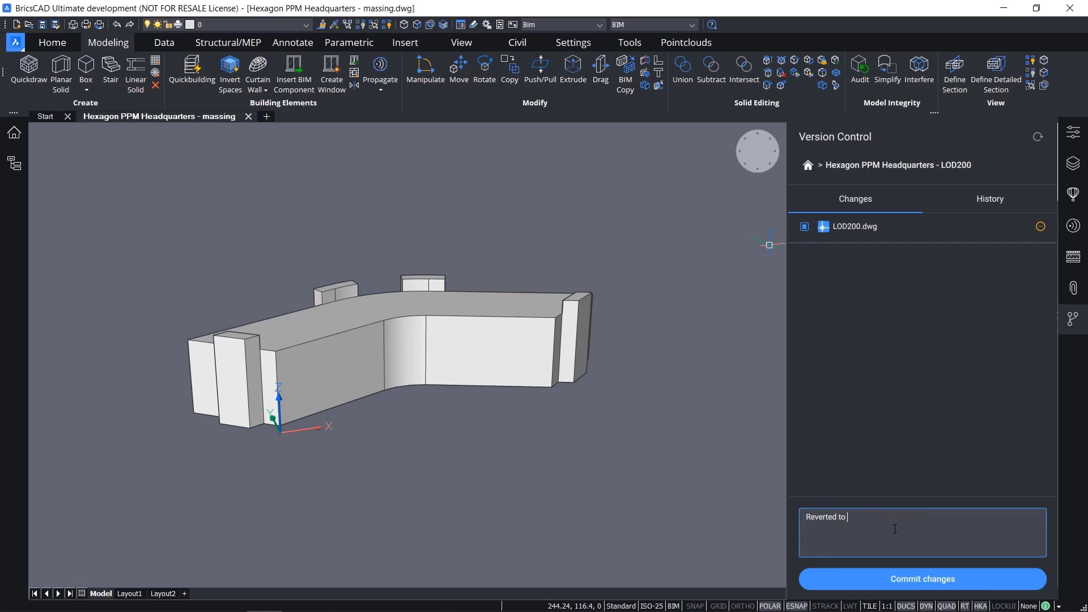
pyautogui.write('2. Modeled internal room on 4th floor')
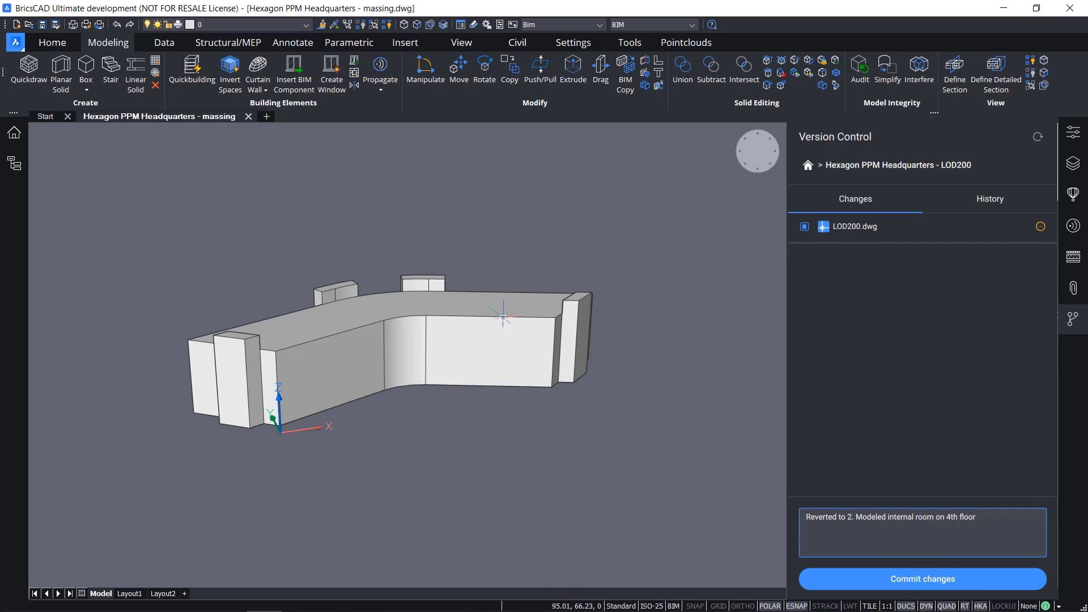
# Open the reverted LOD200.dwg to check the building model, and commit the revert with the message already entered.
pyautogui.click(15, 42)
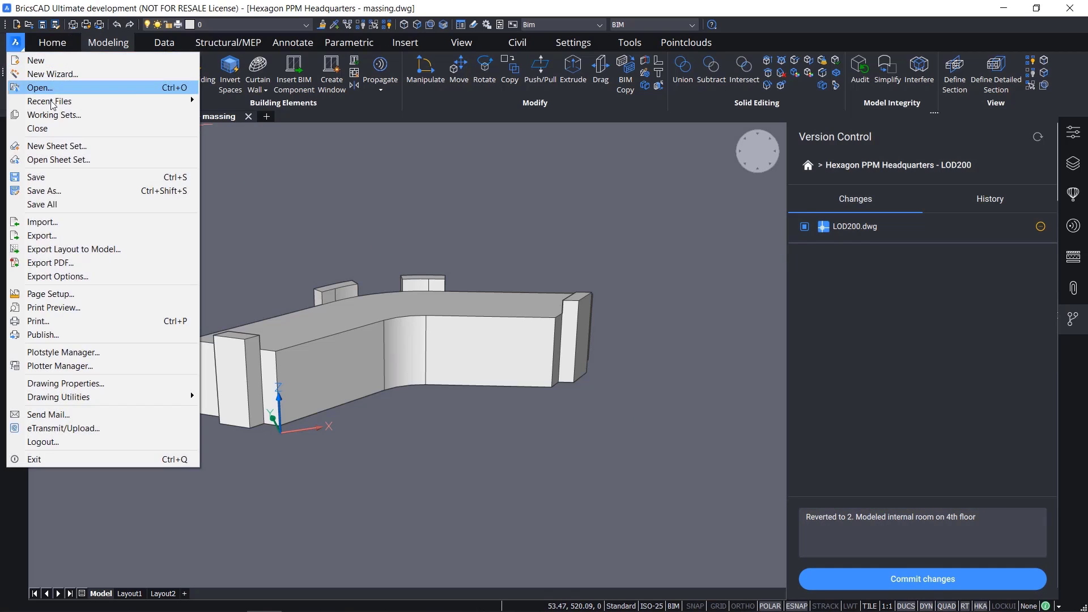
pyautogui.click(55, 89)
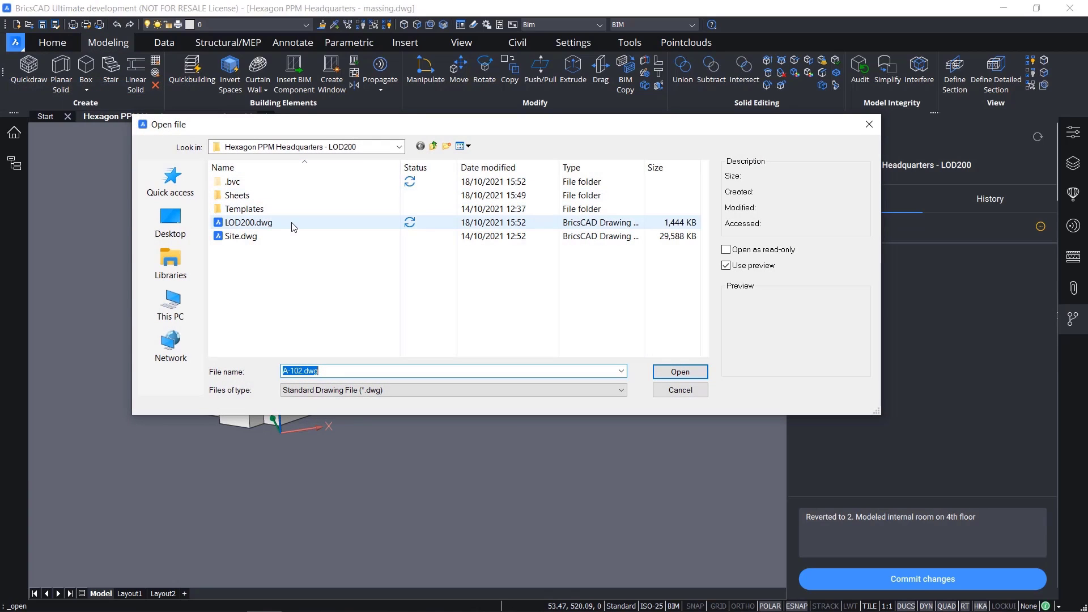
pyautogui.click(294, 227)
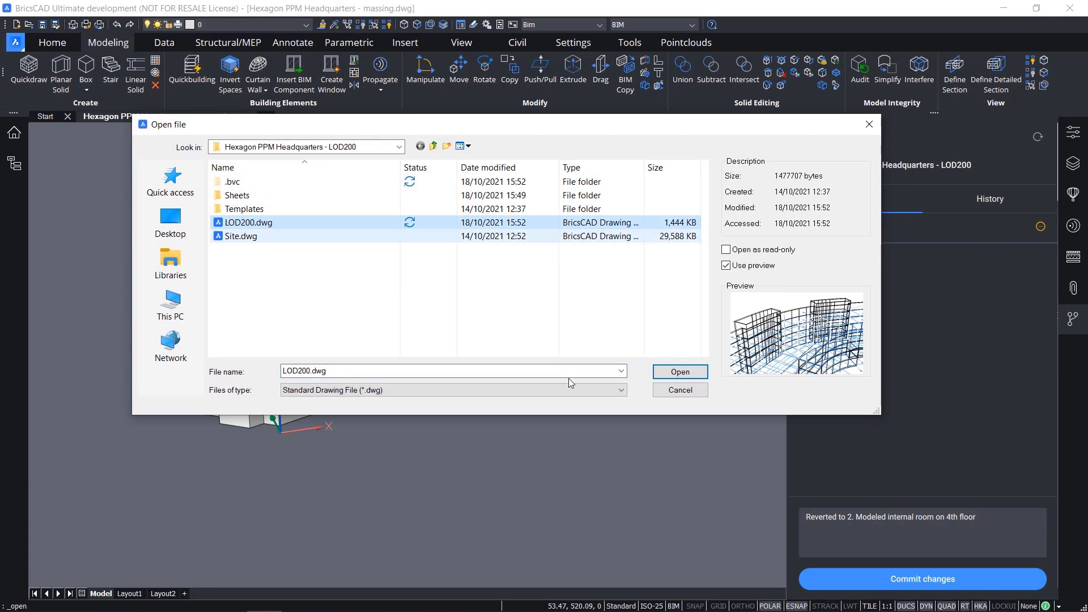
pyautogui.click(687, 375)
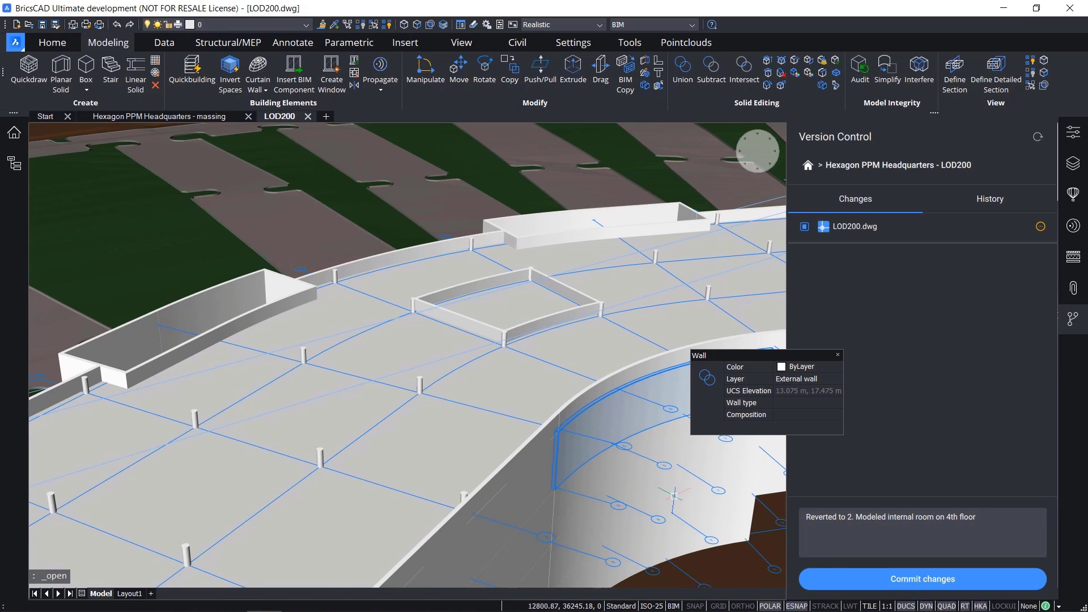
pyautogui.scroll(-3, 667, 539)
pyautogui.moveTo(666, 539); pyautogui.dragTo(420, 373, button='middle')
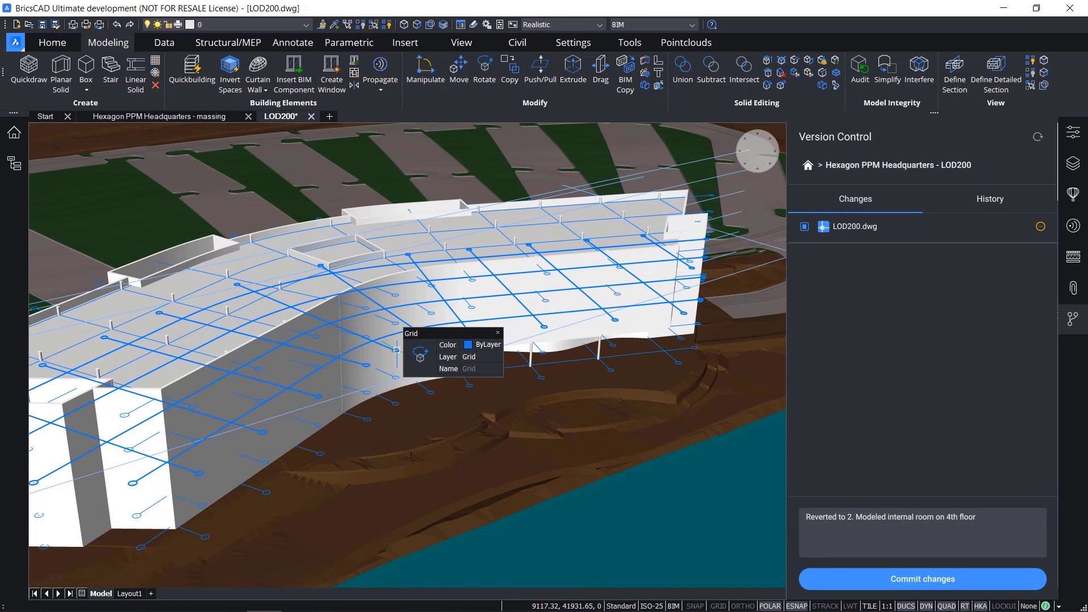
pyautogui.click(1003, 574)
pyautogui.click(733, 501)
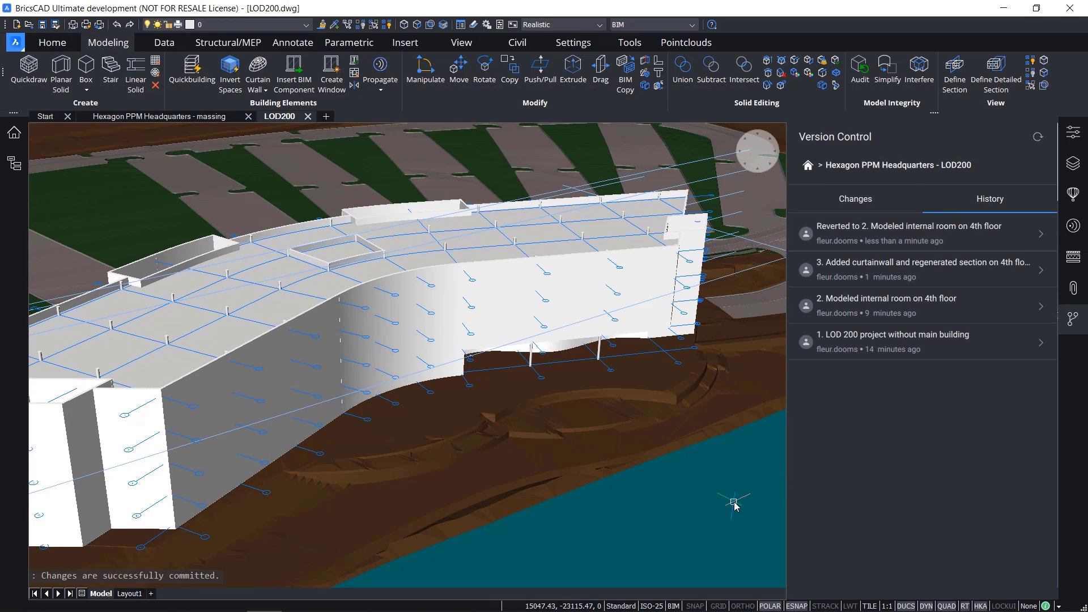
# Insert a Door Revolving component from the Doors library at the base of the curved facade wall.
pyautogui.click(1073, 194)
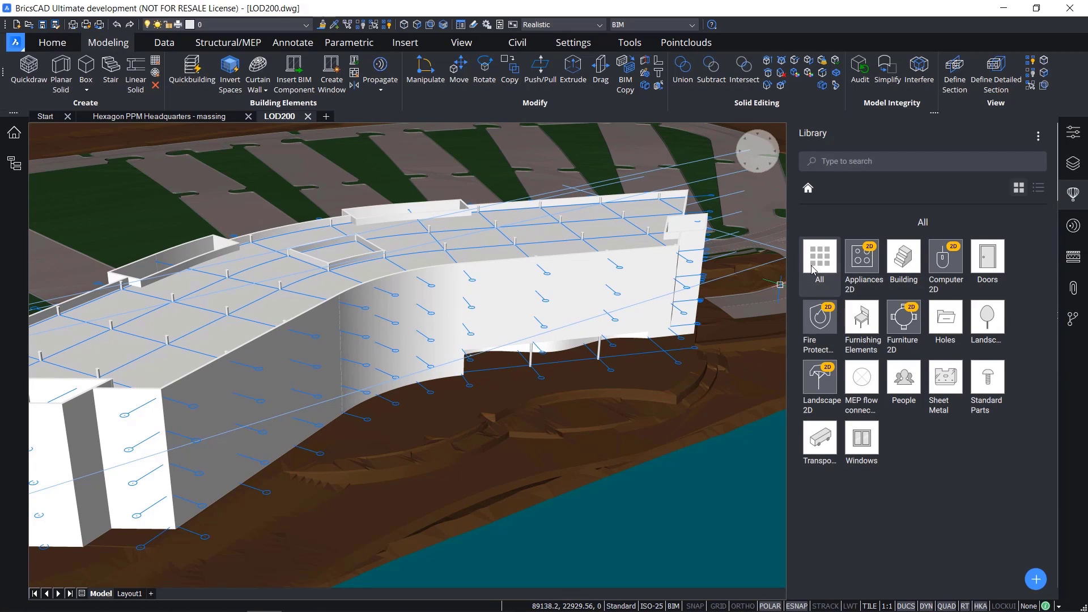
pyautogui.click(988, 260)
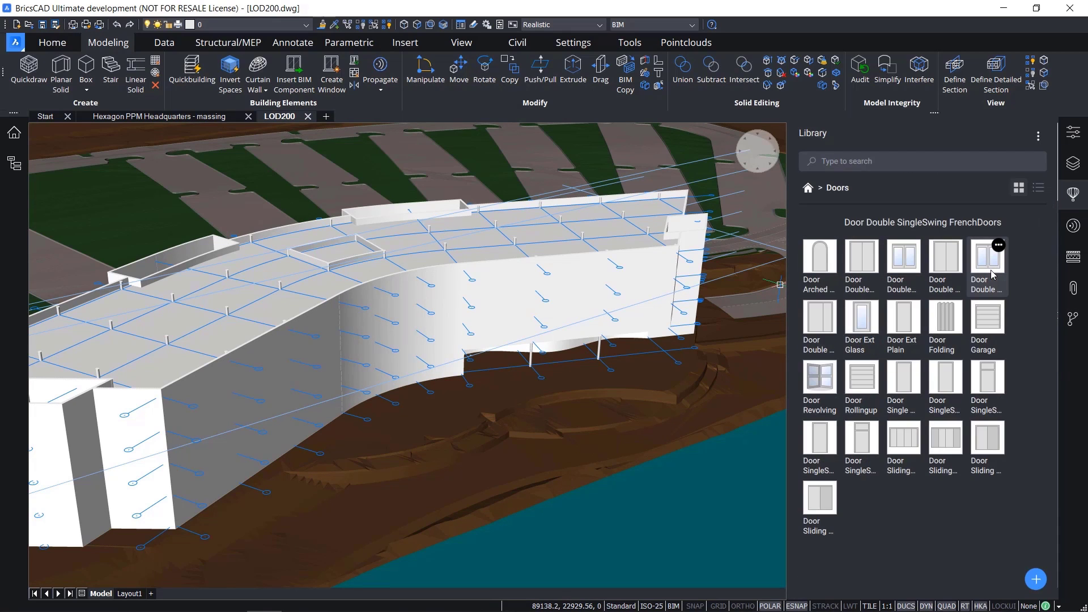
pyautogui.click(822, 383)
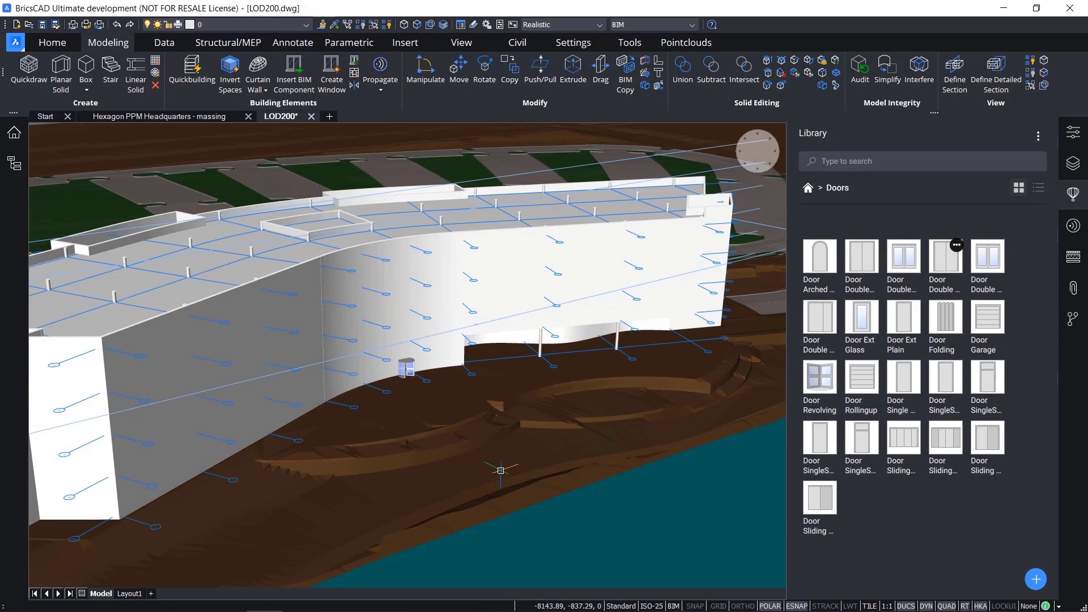
# Save LOD200.dwg and commit it with the message "3. Entrance door added".
pyautogui.click(1073, 320)
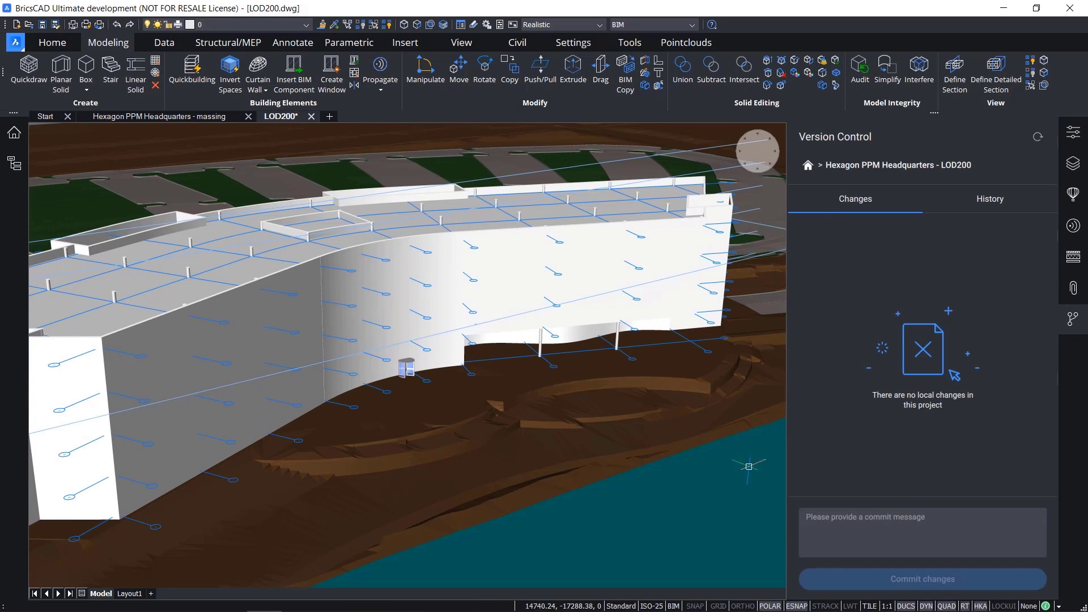
pyautogui.hotkey('ctrl', 's')
pyautogui.click(823, 530)
pyautogui.write('3. Entrance door added')
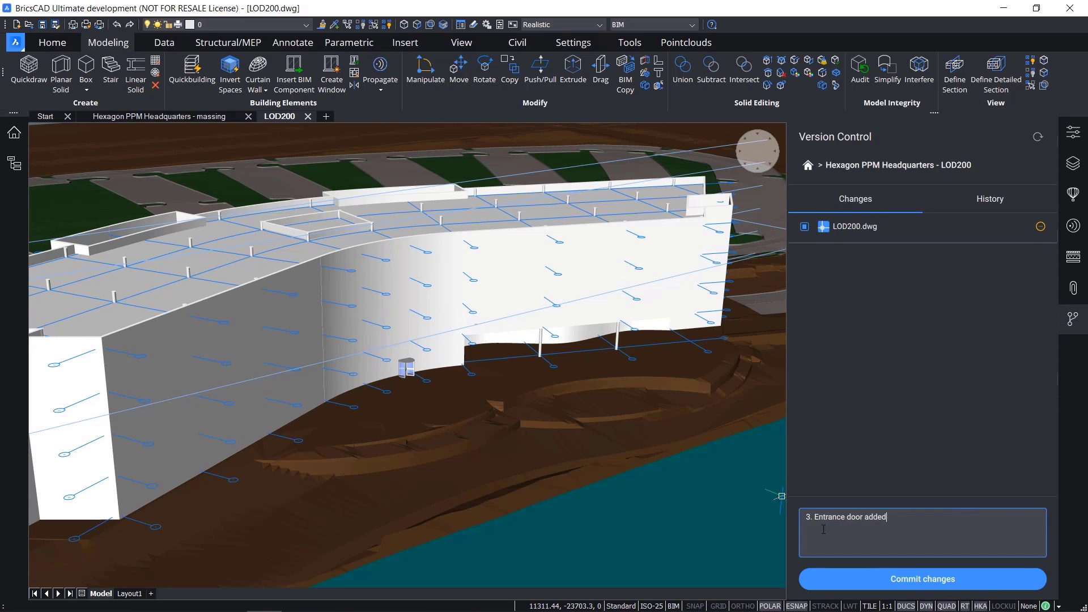
pyautogui.click(875, 578)
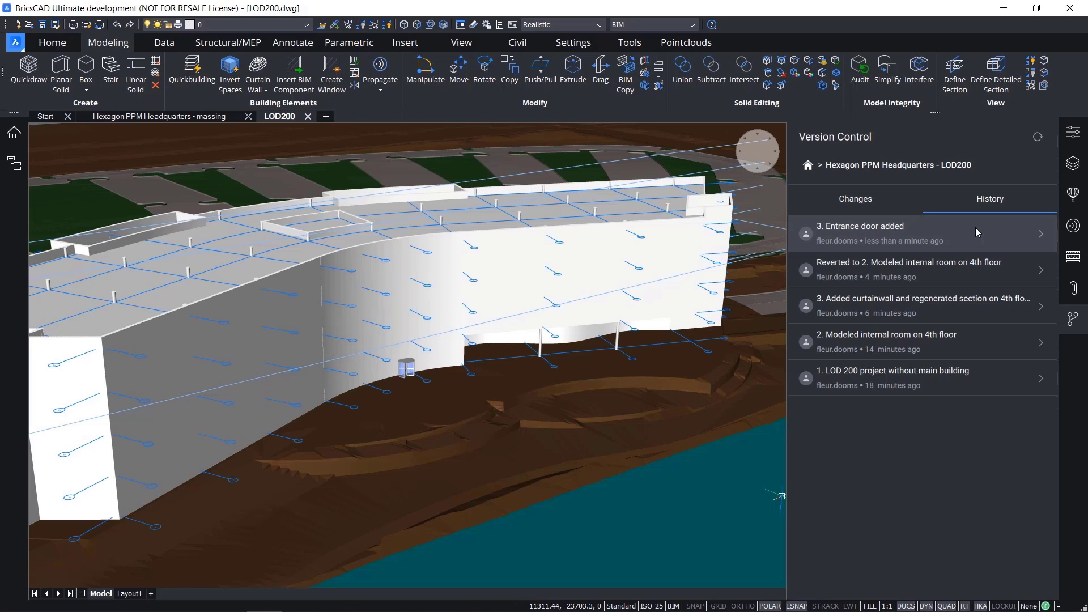
# Close the LOD200 drawing and revert LOD200.dwg to the commit "2. Modeled internal room on 4th floor".
pyautogui.click(964, 341)
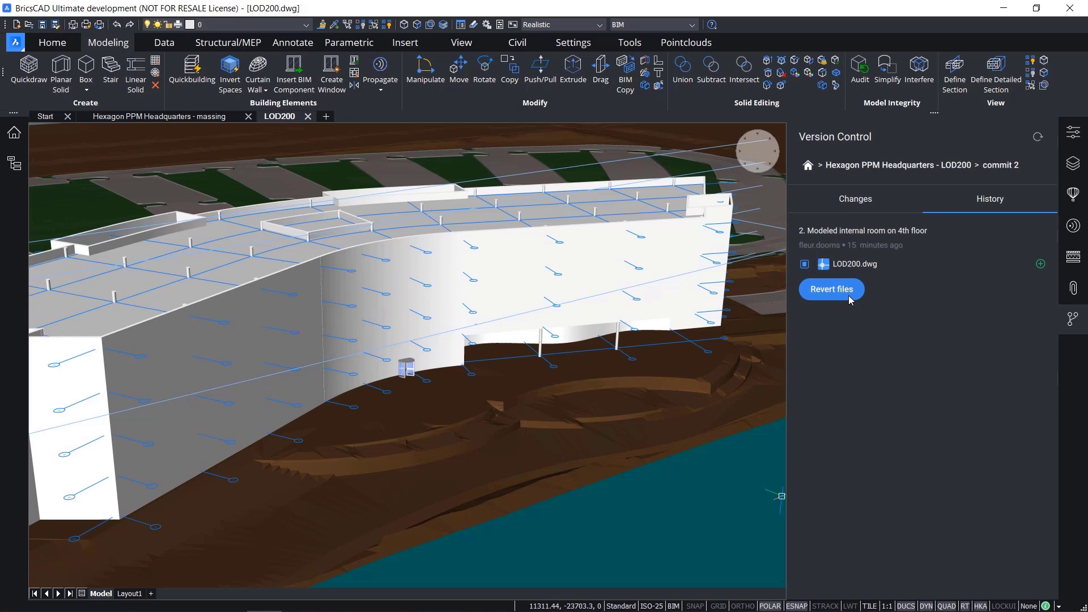
pyautogui.click(848, 295)
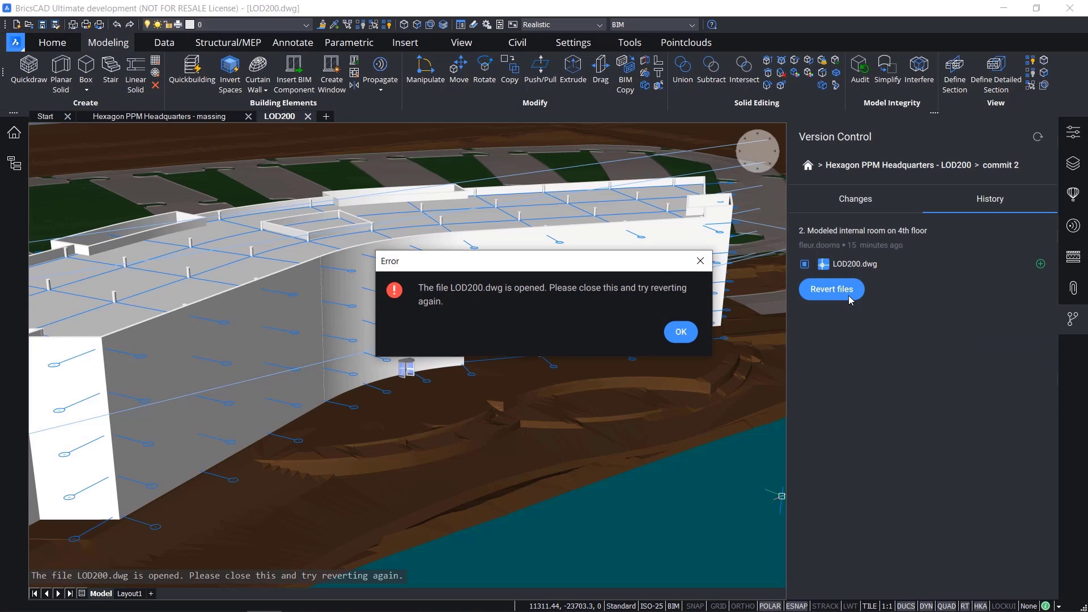
pyautogui.click(684, 332)
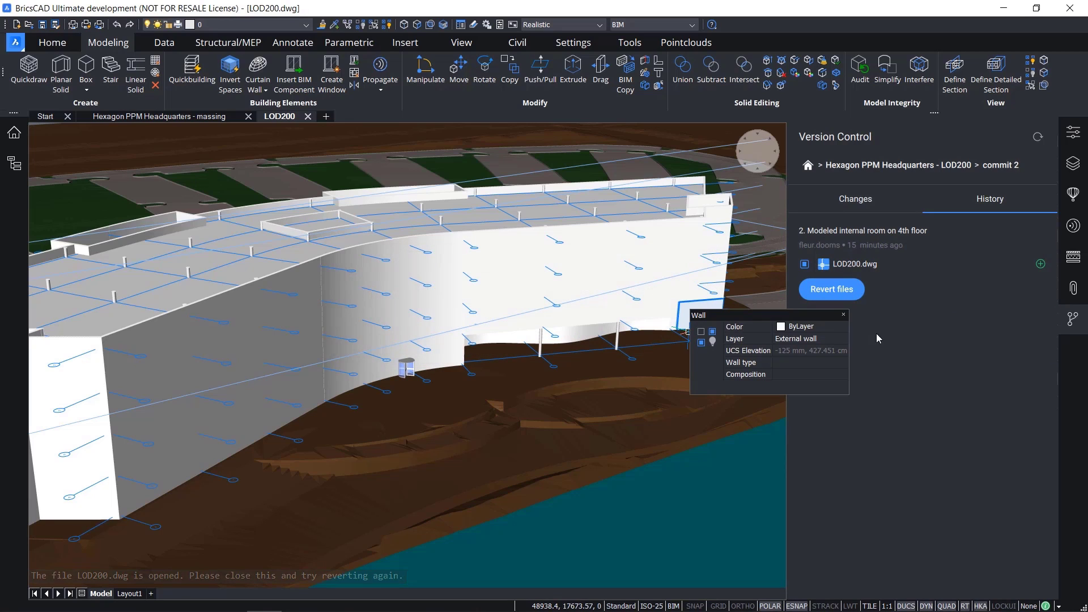
pyautogui.click(308, 117)
pyautogui.click(838, 292)
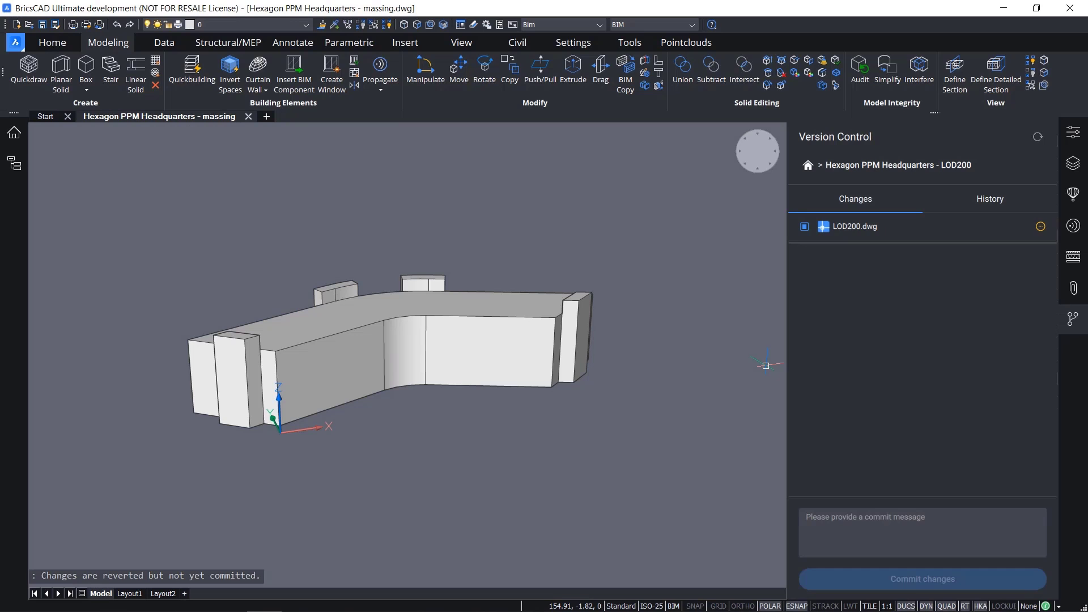
# Open the reverted LOD200.dwg to check the facade for the entrance door, and close it without saving changes.
pyautogui.click(15, 42)
pyautogui.click(34, 89)
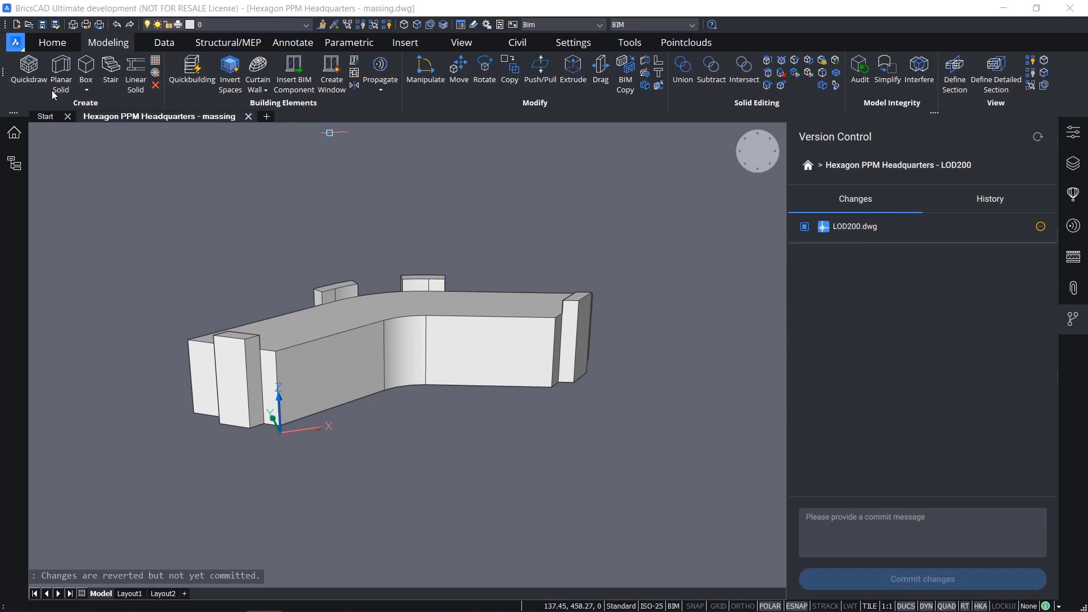
pyautogui.doubleClick(284, 224)
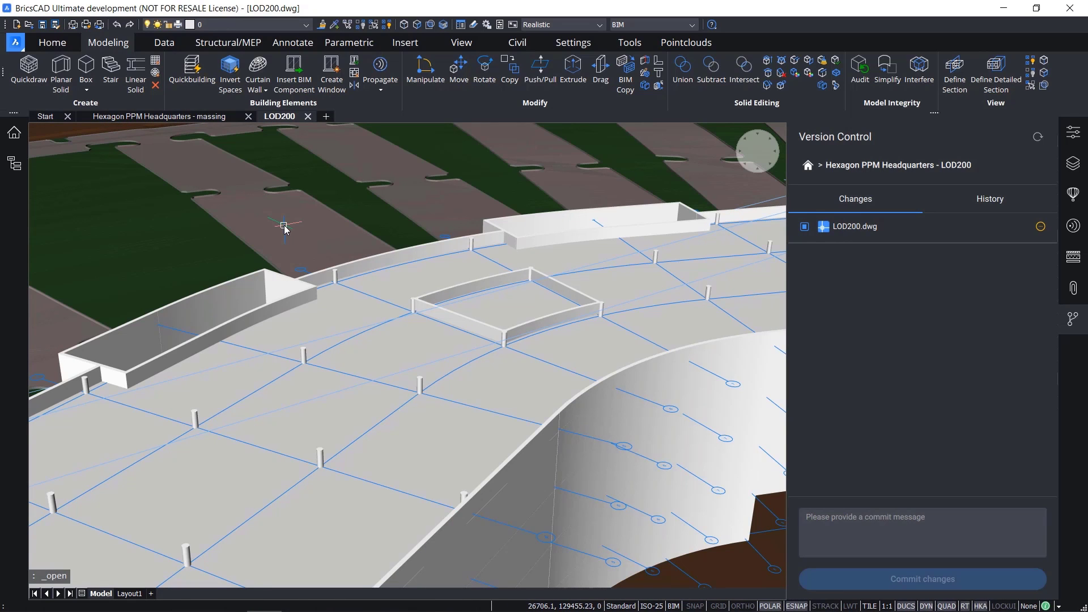
pyautogui.scroll(-6, 284, 226)
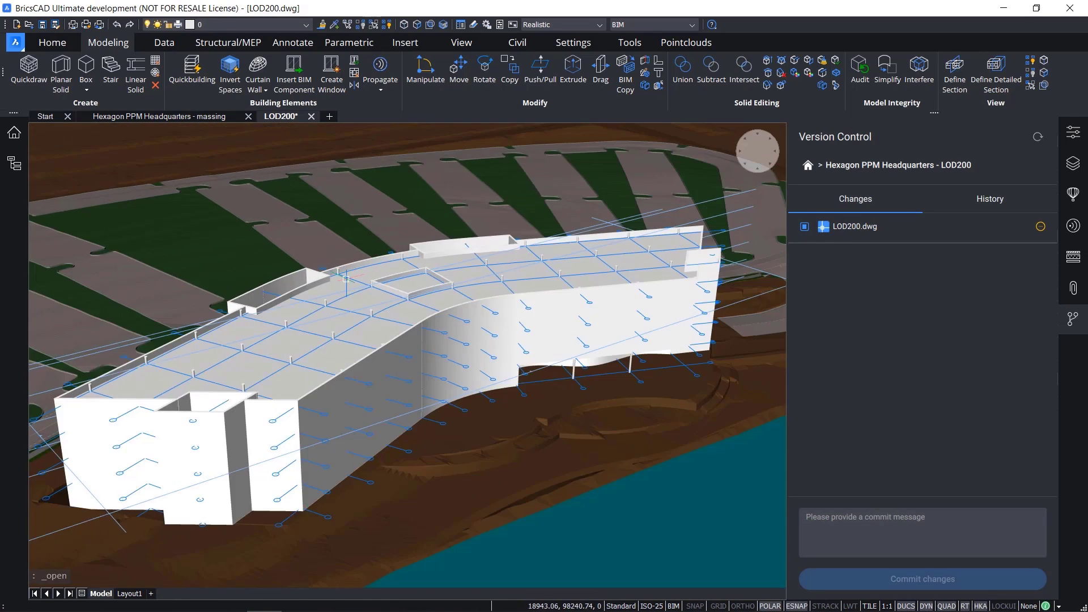
pyautogui.click(312, 117)
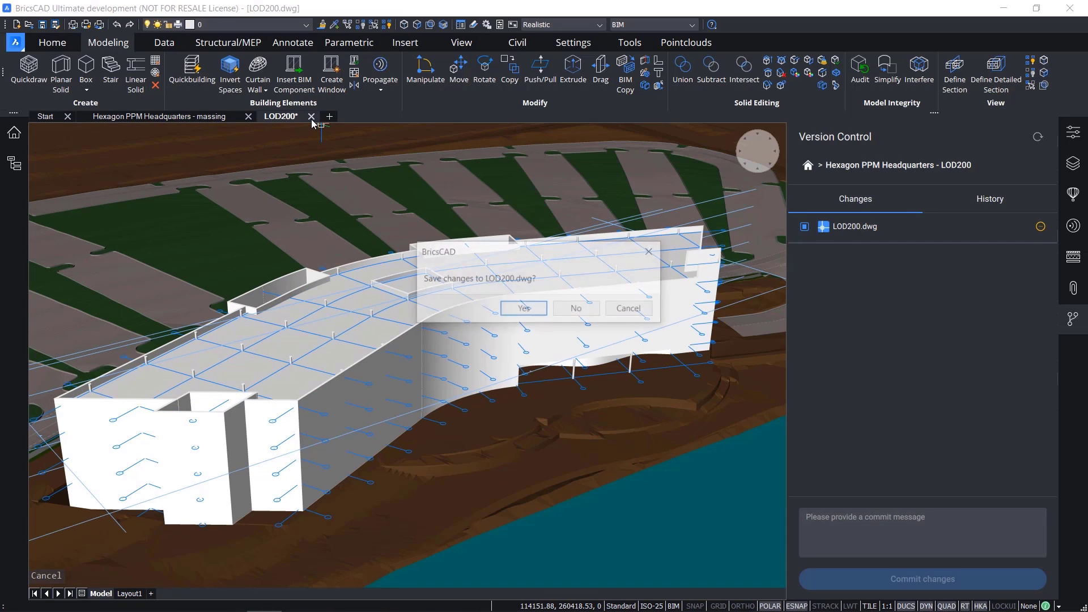
pyautogui.click(575, 308)
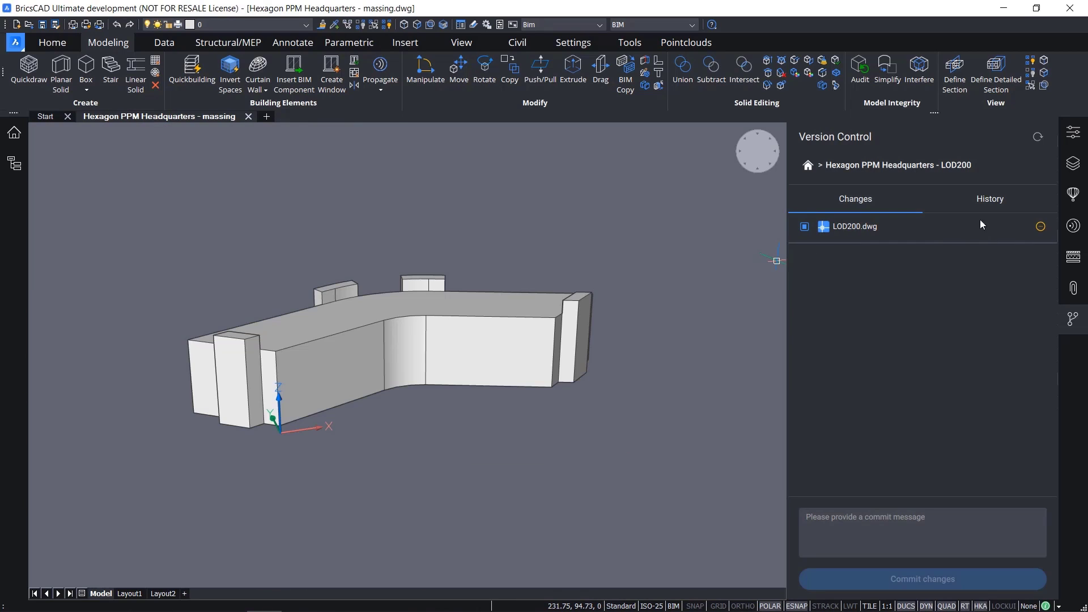
# Revert LOD200.dwg to the commit "3. Entrance door added" and open the drawing.
pyautogui.click(986, 204)
pyautogui.click(993, 229)
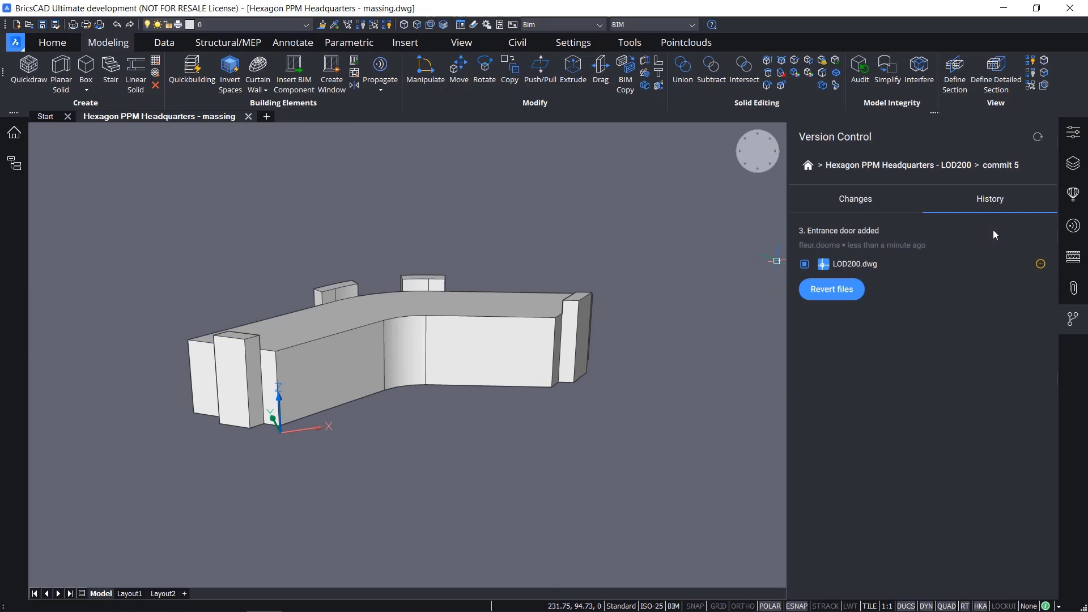
pyautogui.click(831, 290)
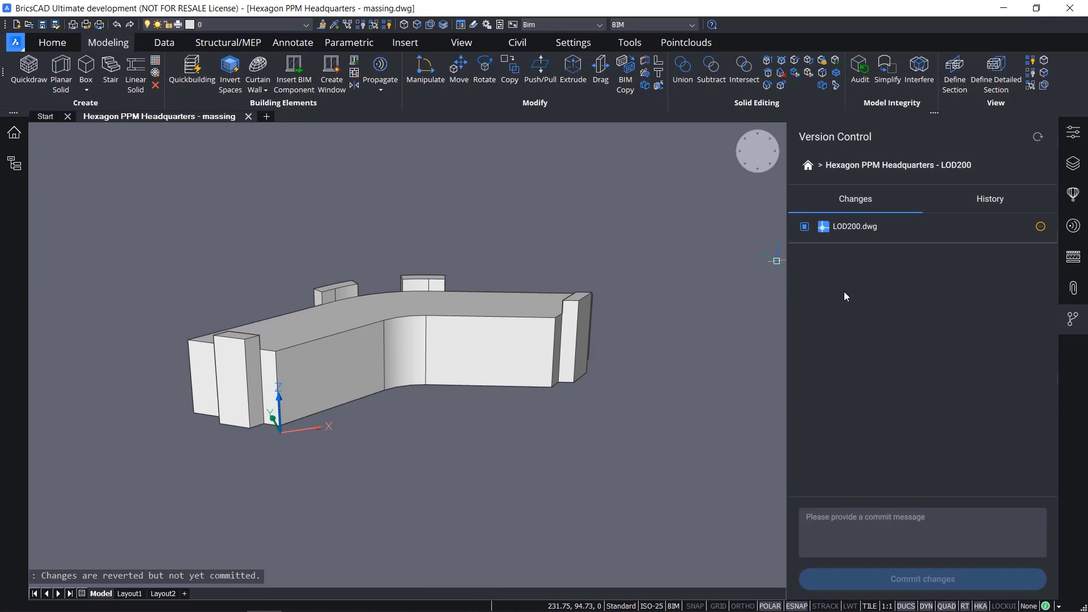
pyautogui.click(22, 47)
pyautogui.click(45, 90)
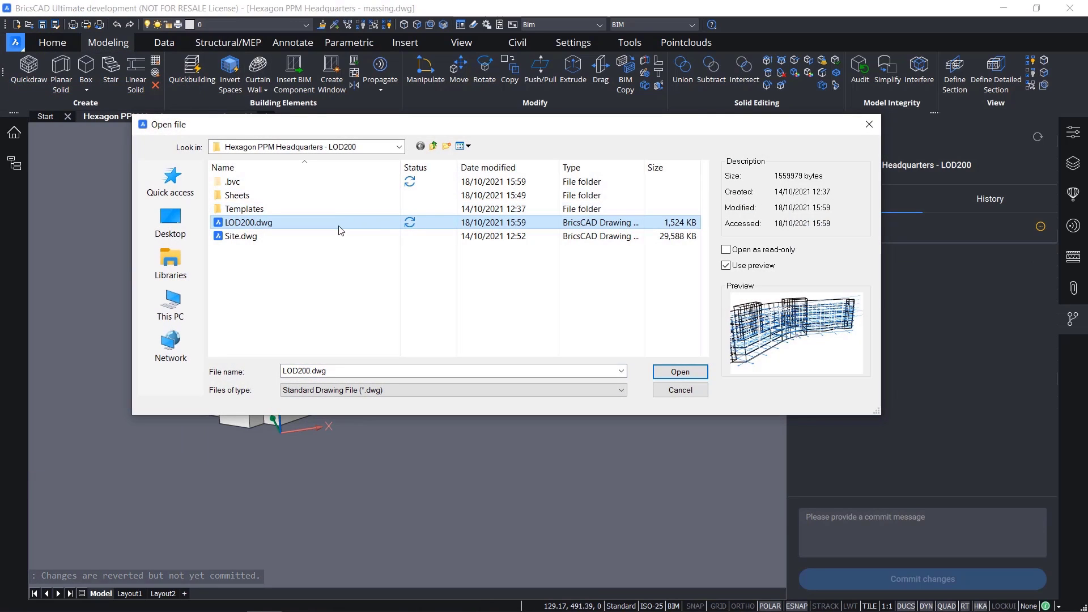
pyautogui.doubleClick(338, 224)
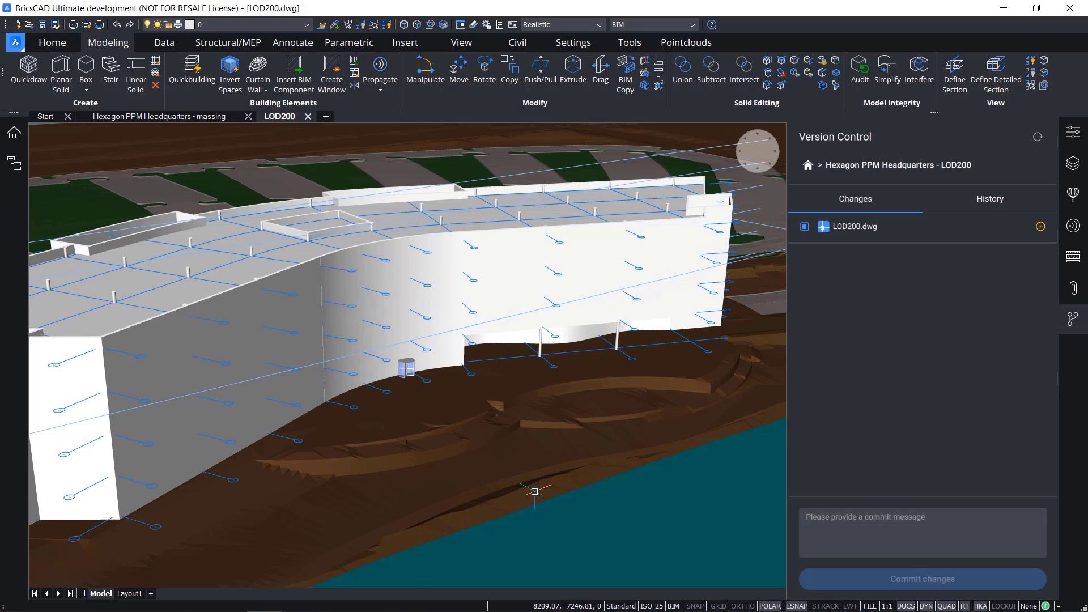
# Close the massing drawing and delete the Hexagon PPM Headquarters - Massing project from version control.
pyautogui.click(808, 165)
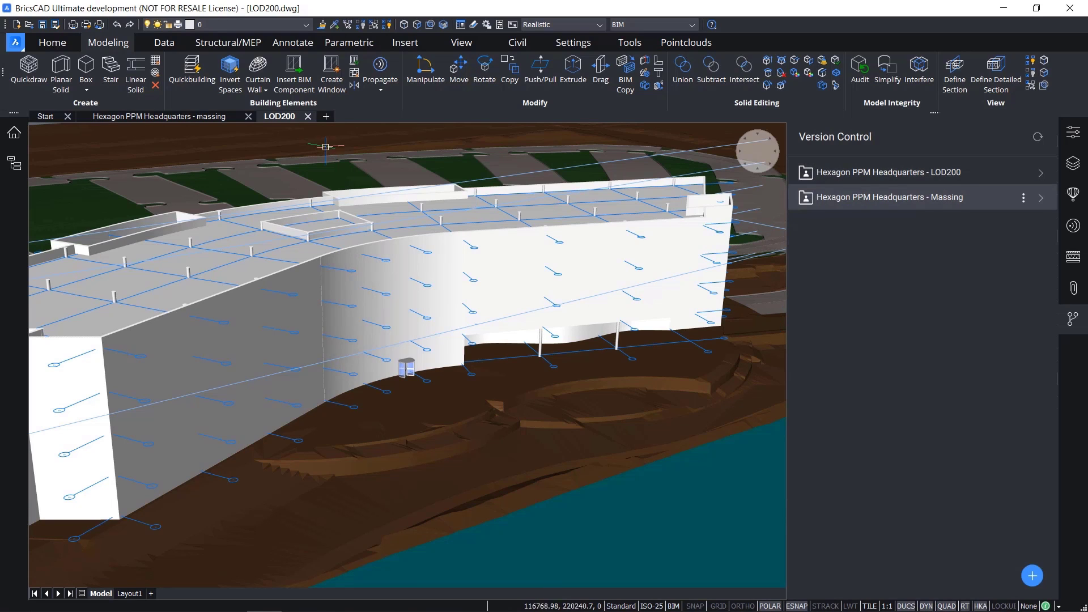
pyautogui.click(244, 118)
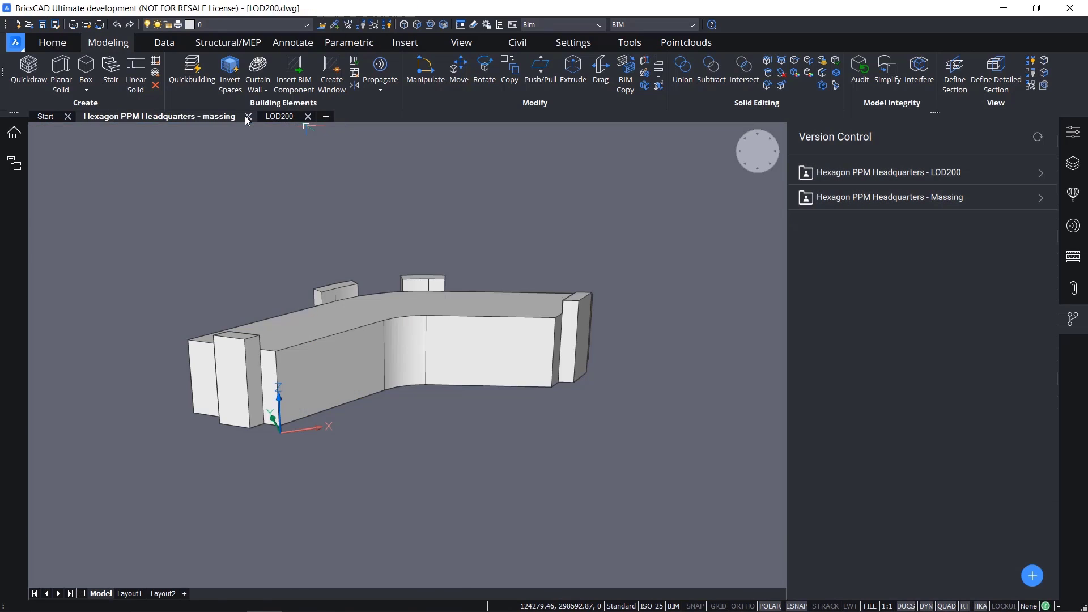
pyautogui.click(247, 117)
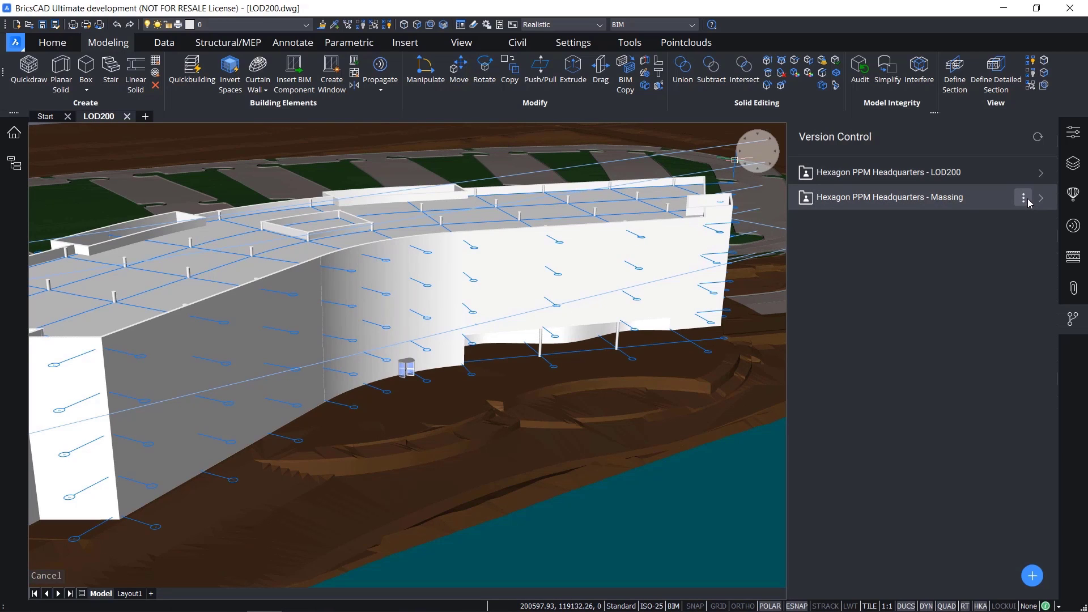
pyautogui.click(1025, 198)
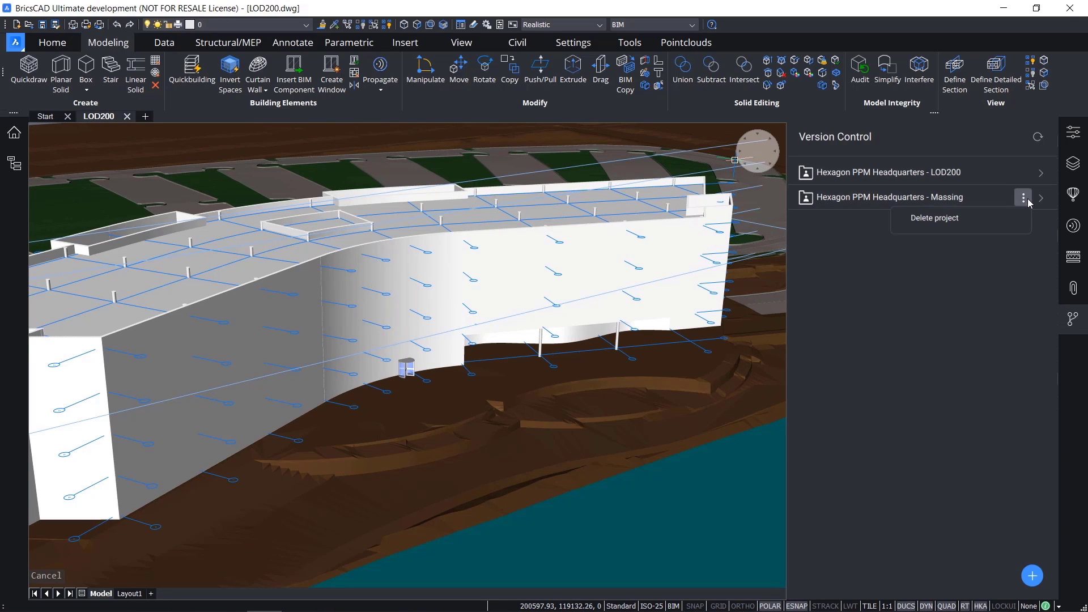
pyautogui.click(1002, 217)
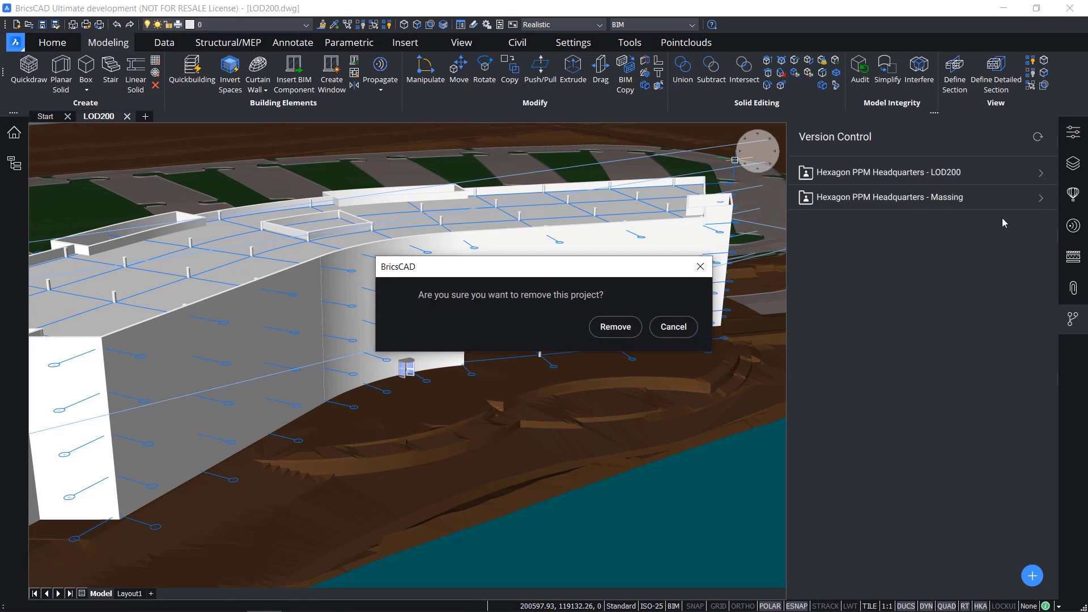
pyautogui.click(616, 327)
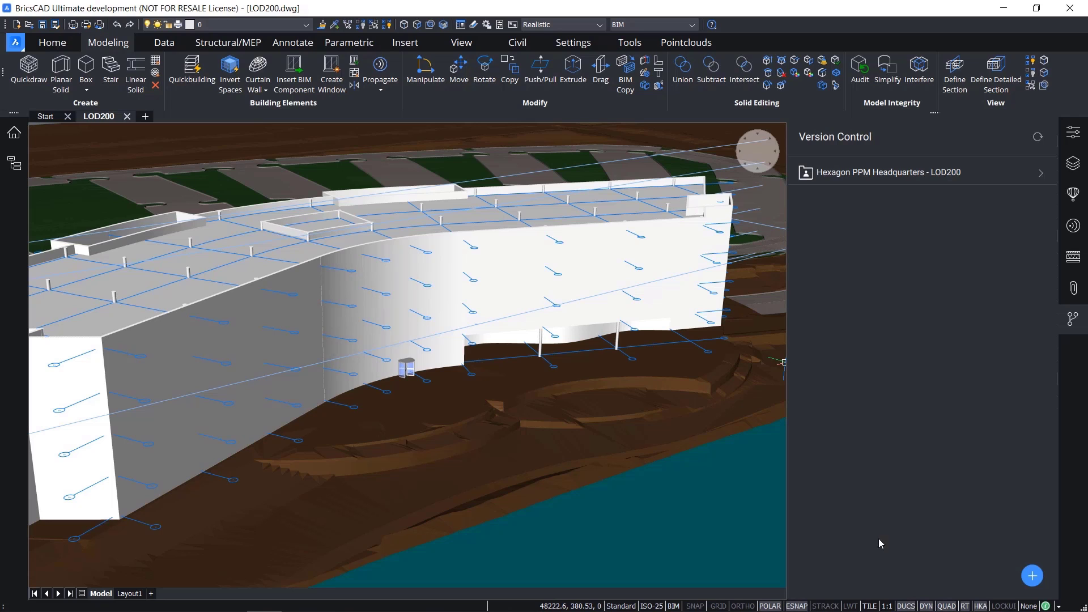
# Create a version control project from the Desktop folder Hexagon PPM Headquarters - Massing and view its commit history.
pyautogui.click(1033, 576)
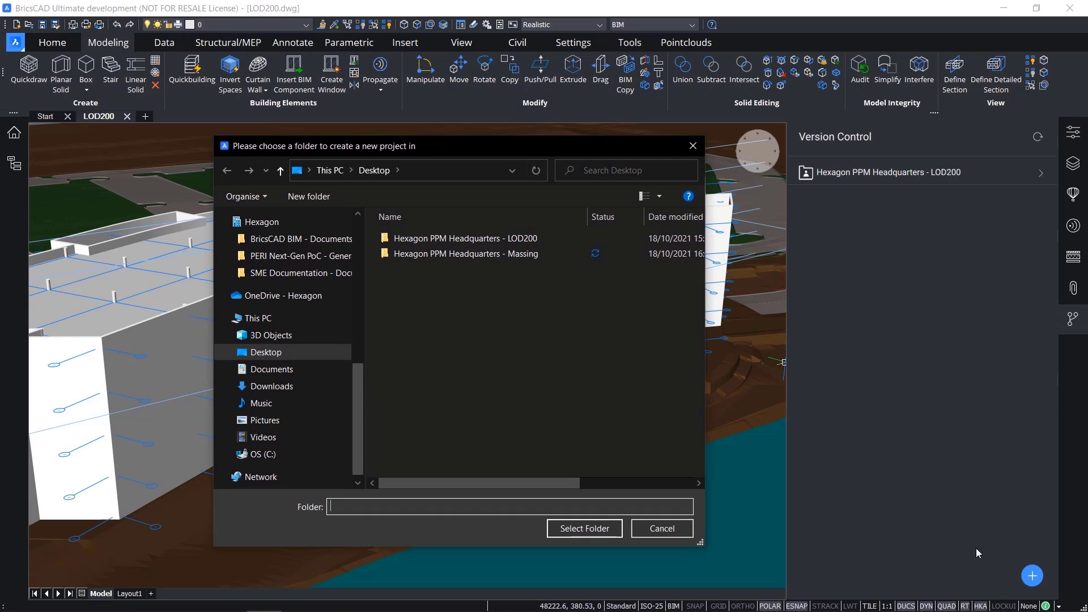
pyautogui.click(505, 254)
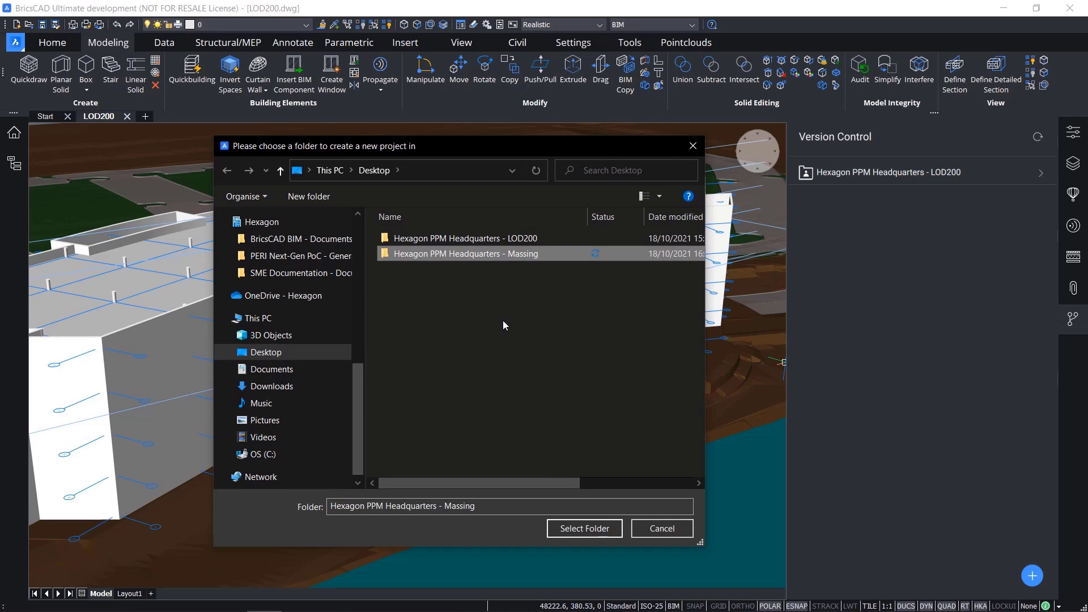
pyautogui.click(584, 529)
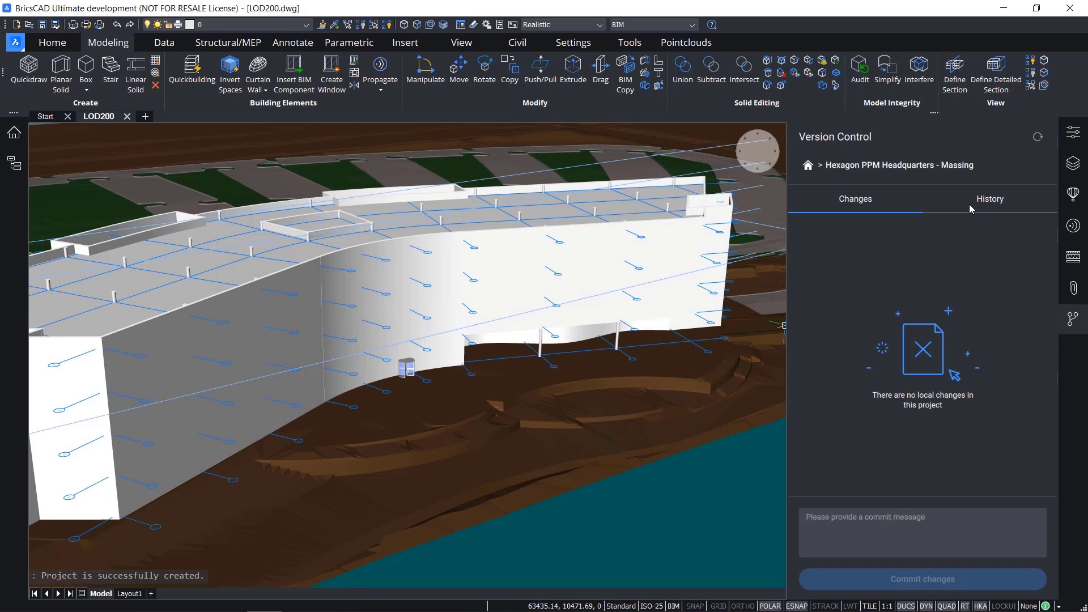
pyautogui.click(970, 209)
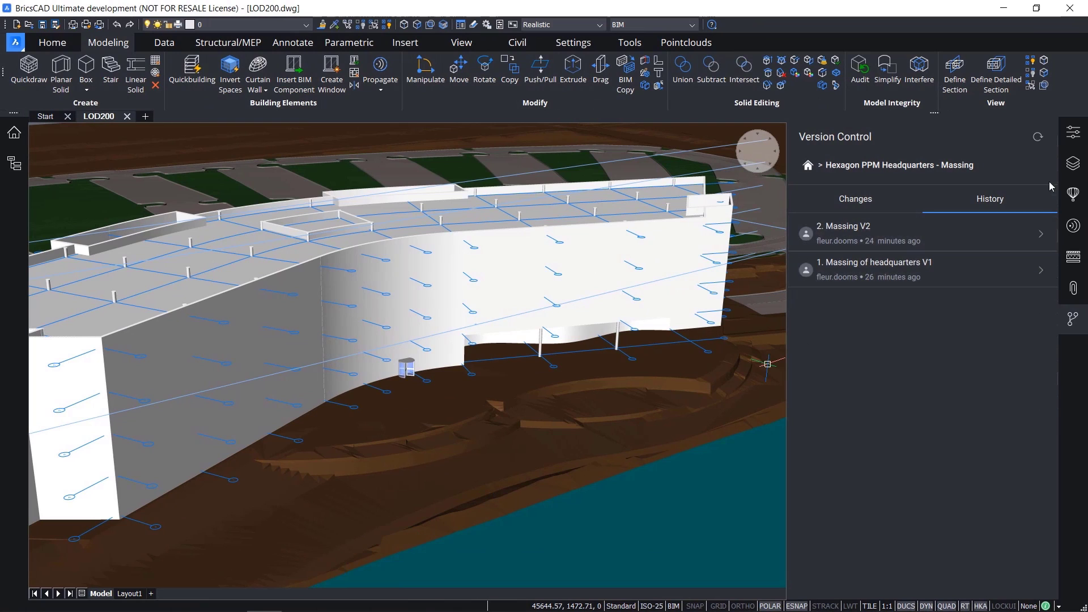
# In the refreshed project list, restore the broken Desktop project from Moved folder > Hexagon PPM Headquarters - Massing and view its commit history.
pyautogui.click(808, 165)
pyautogui.click(1037, 137)
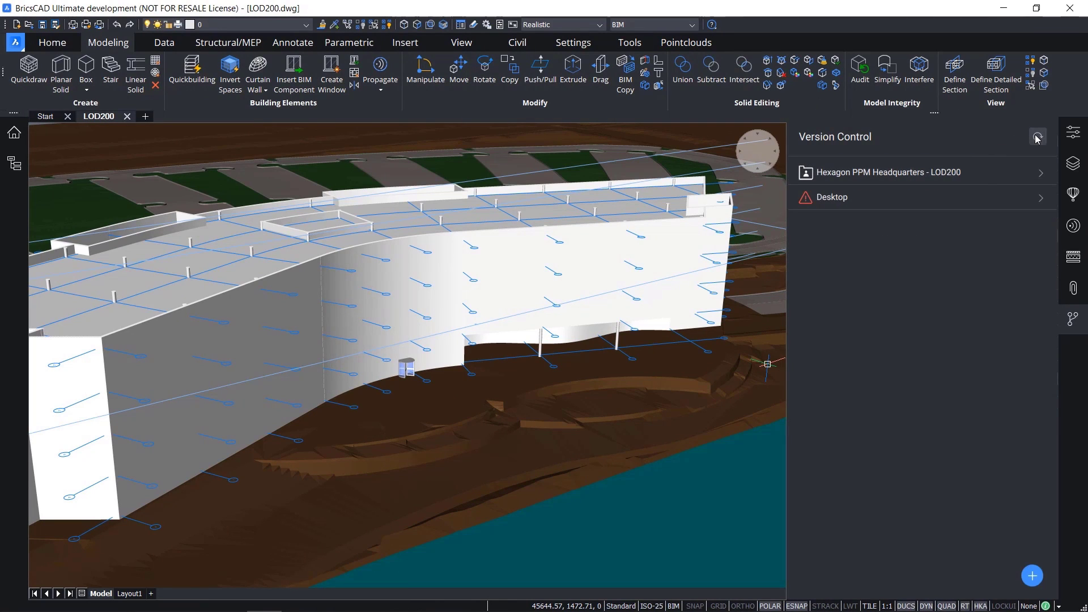
pyautogui.moveTo(835, 202)
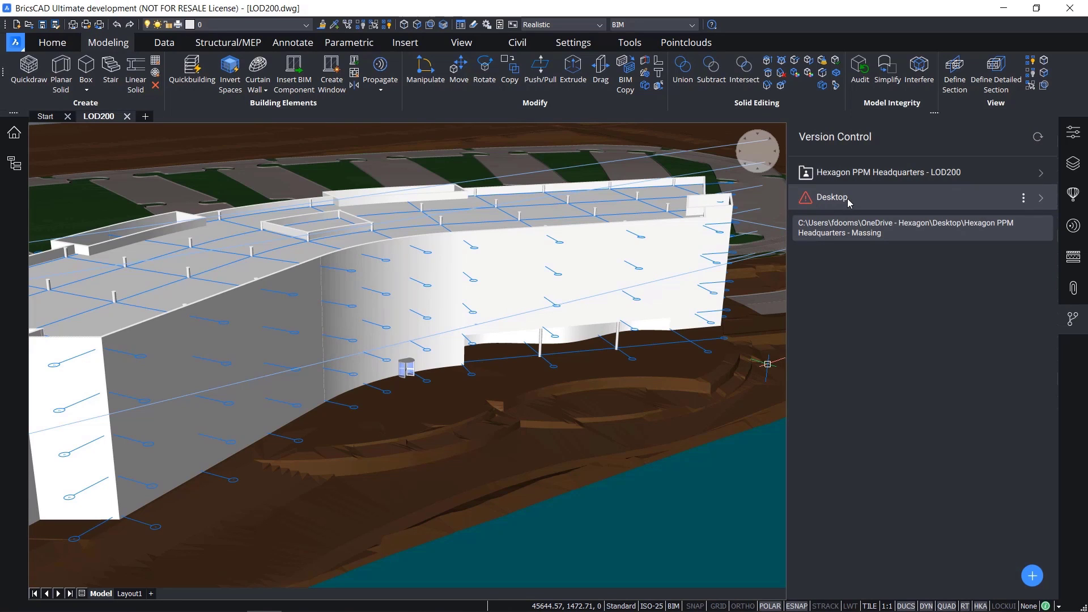
pyautogui.click(1023, 198)
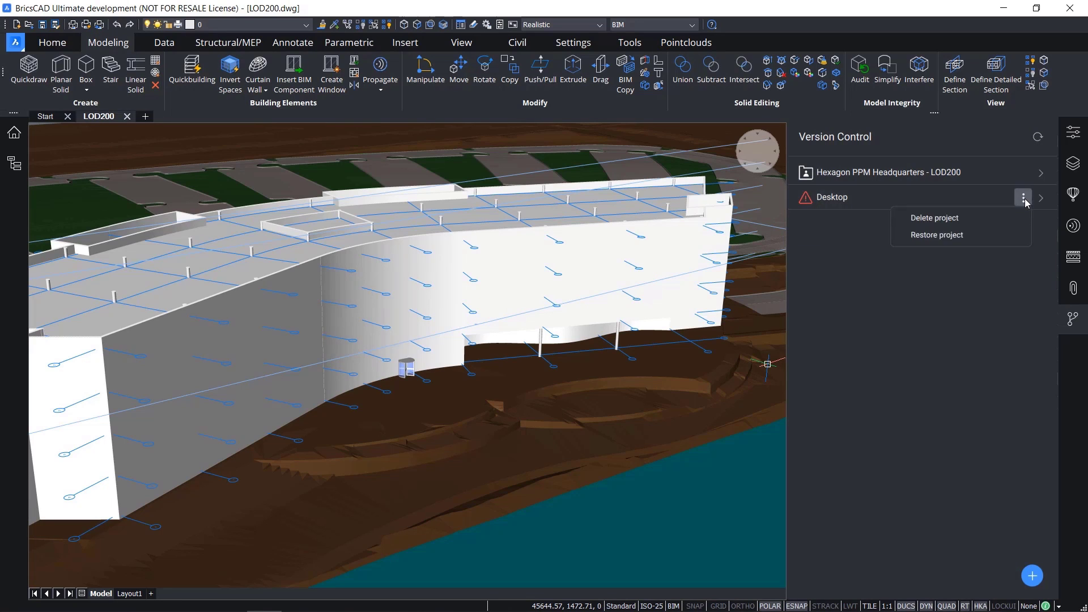
pyautogui.click(965, 235)
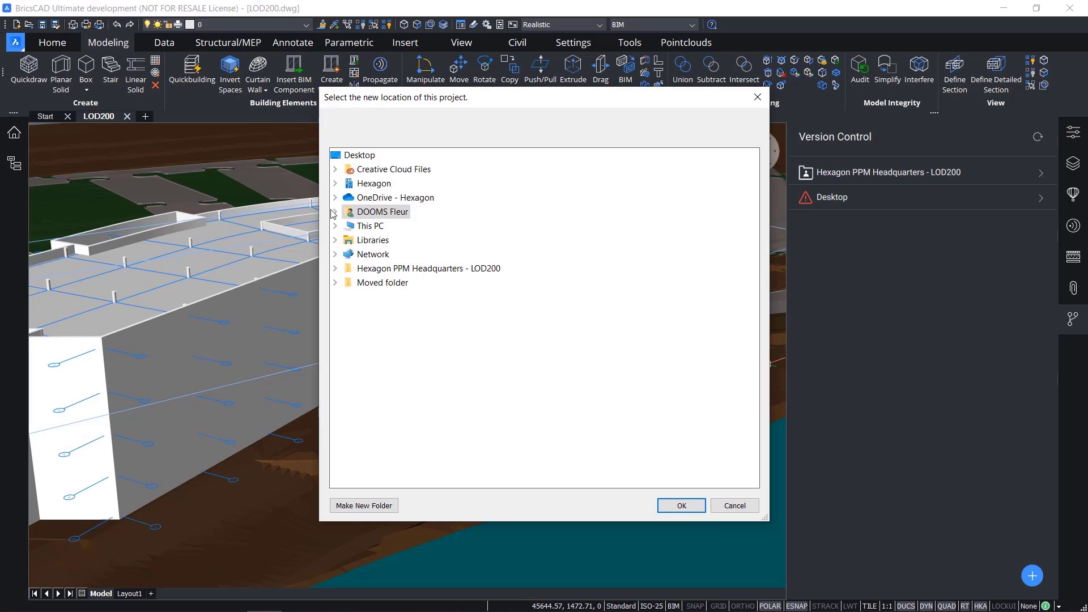
pyautogui.click(335, 283)
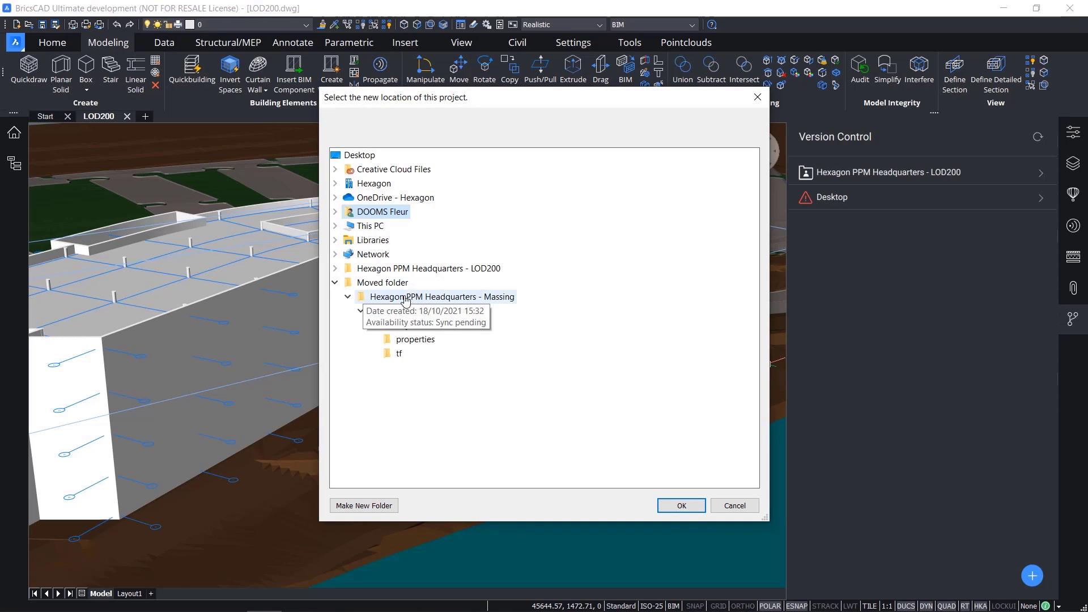
pyautogui.click(375, 283)
pyautogui.click(438, 297)
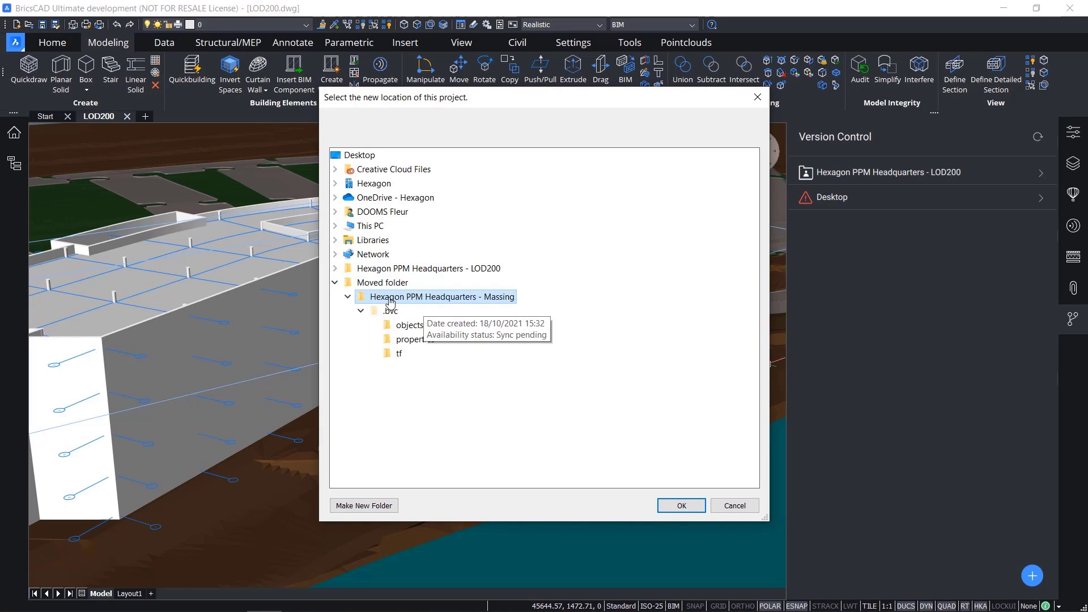
pyautogui.click(682, 505)
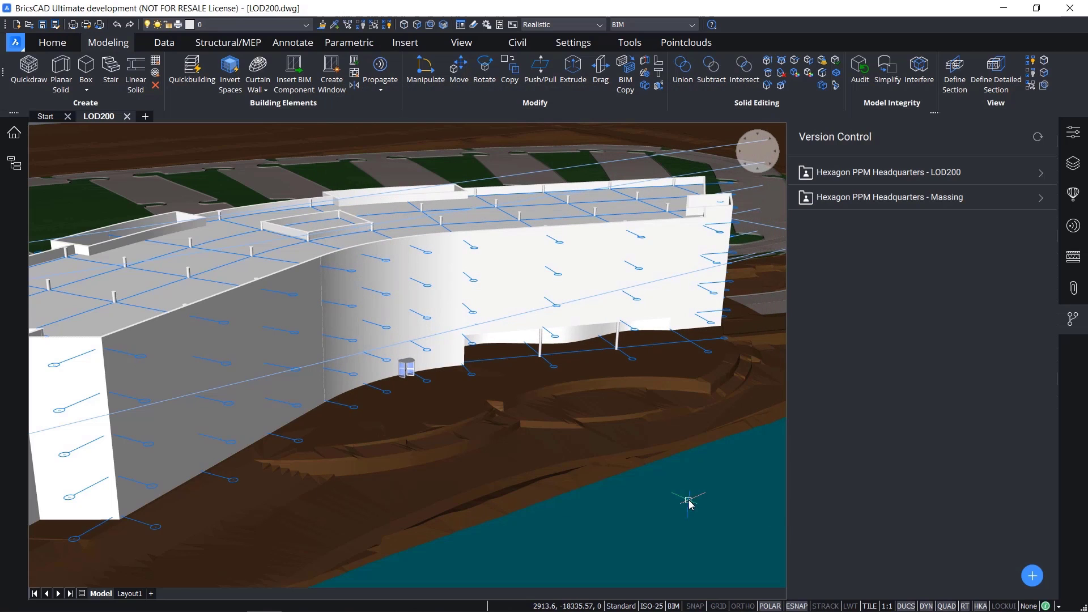
pyautogui.click(1043, 197)
pyautogui.click(993, 205)
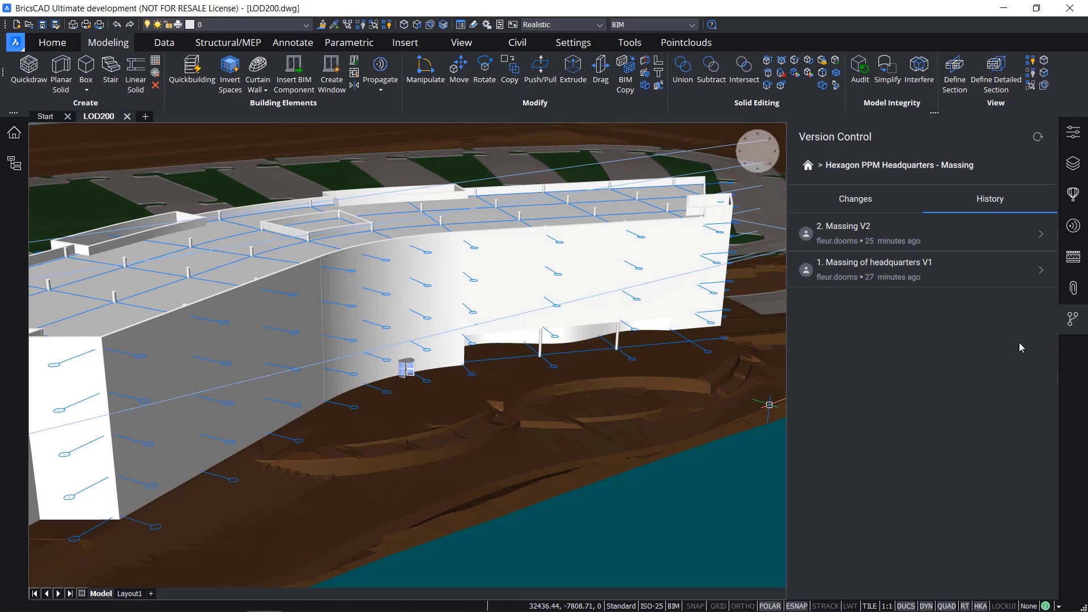
# Create a version control project in a new Desktop folder named "New project".
pyautogui.click(808, 166)
pyautogui.click(1033, 576)
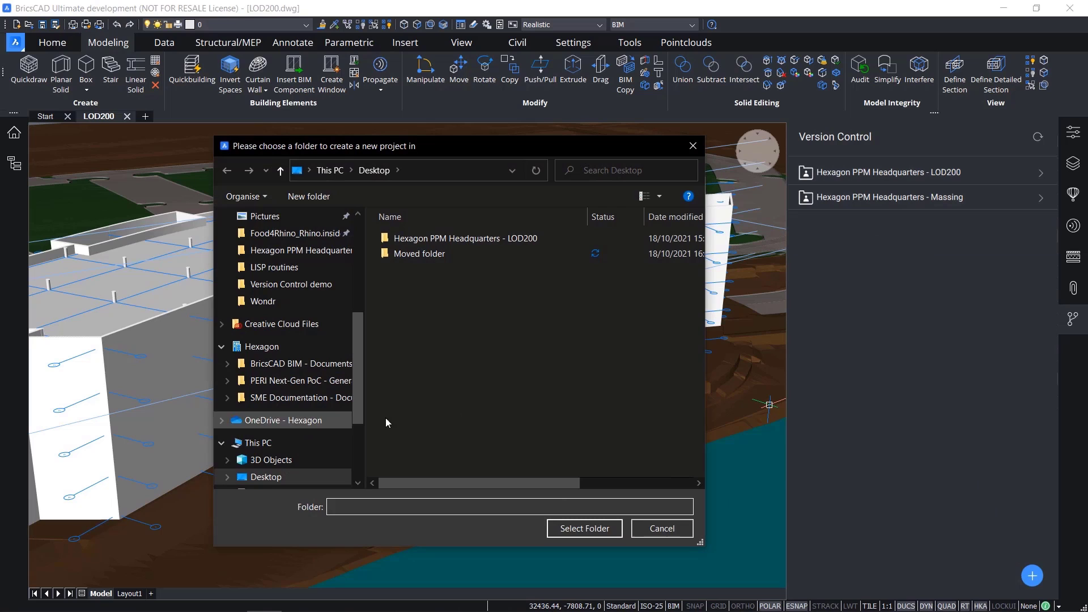
pyautogui.rightClick(480, 379)
pyautogui.moveTo(555, 534)
pyautogui.click(656, 354)
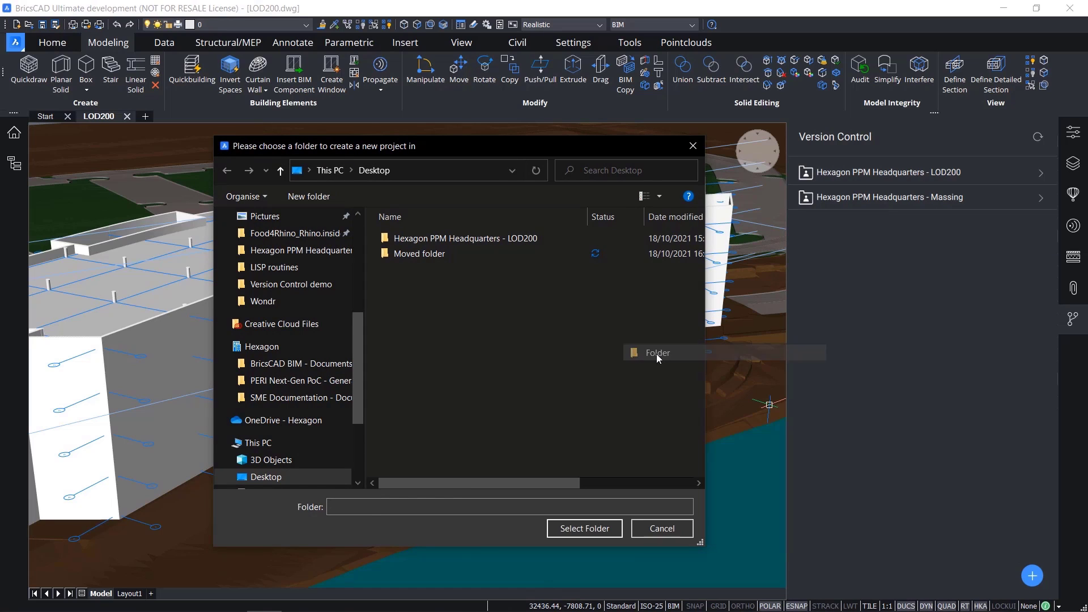
pyautogui.write('New project')
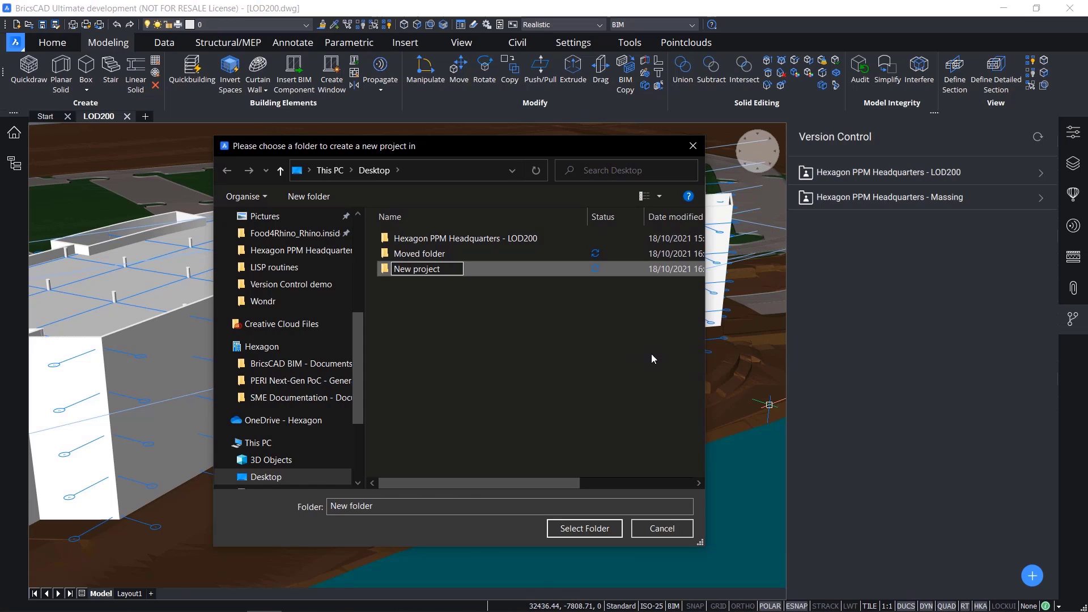
pyautogui.press('Return')
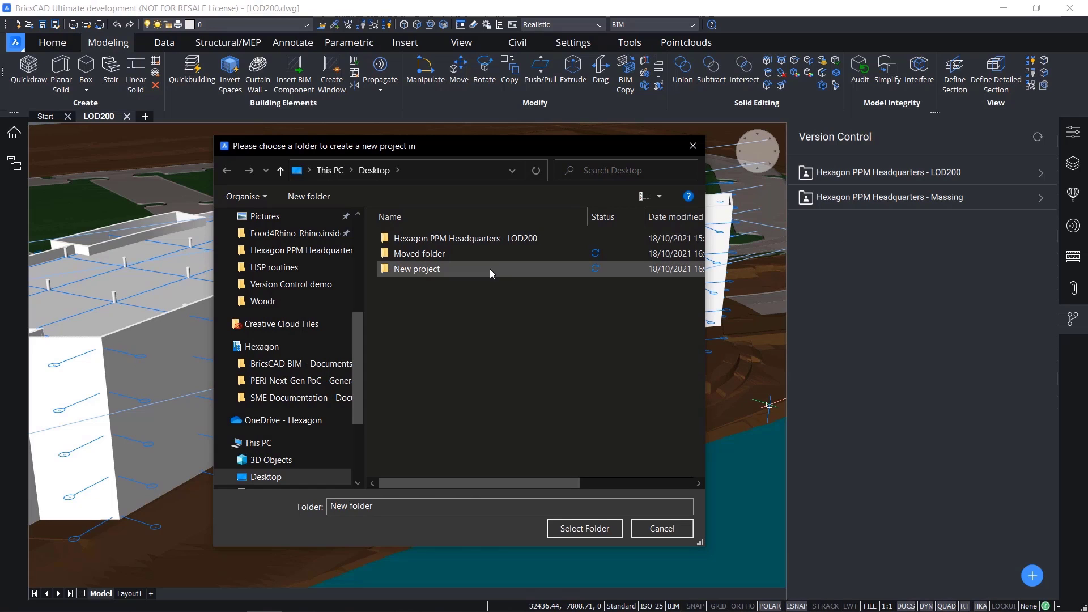
pyautogui.click(490, 269)
pyautogui.click(584, 528)
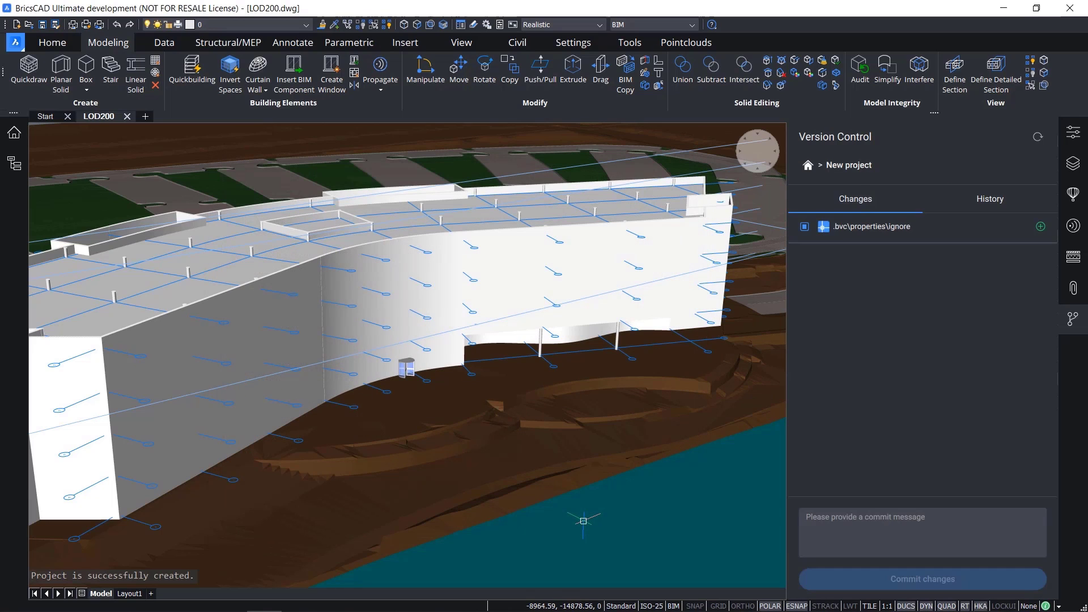